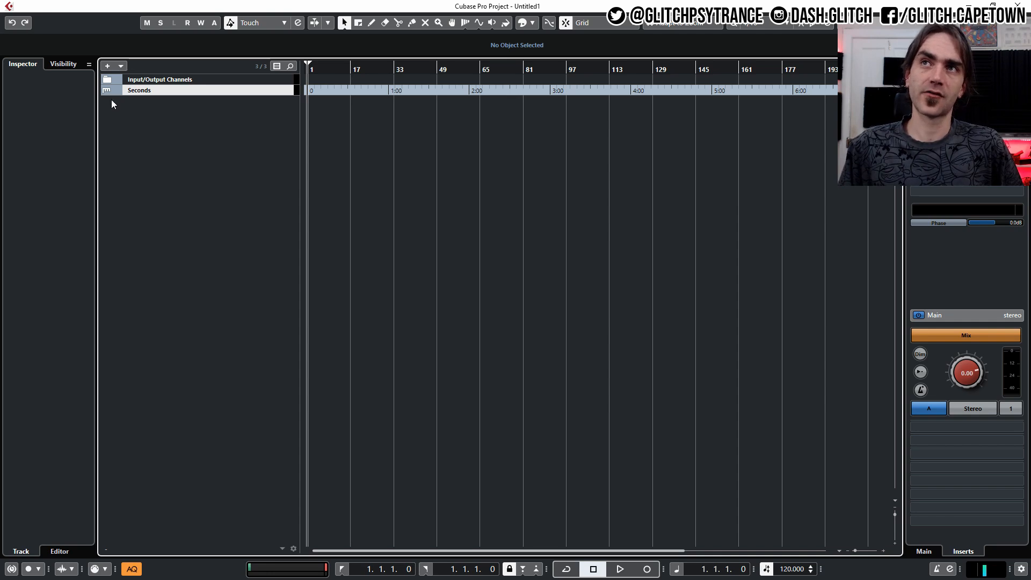
Step: Add one ruler track below the Seconds ruler
{"action": "right_click", "coordinate": [230, 131]}
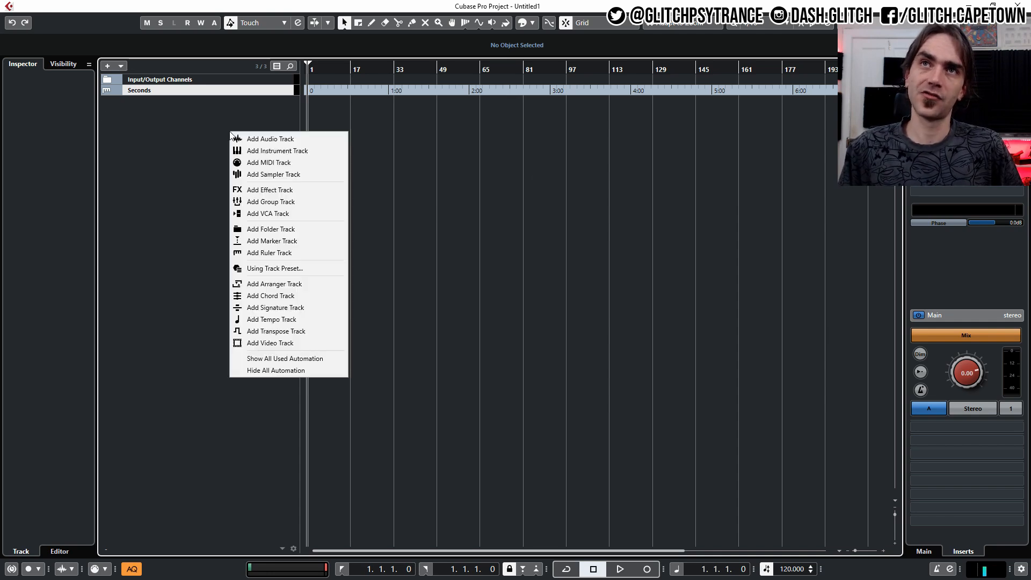
{"action": "left_click", "coordinate": [269, 252]}
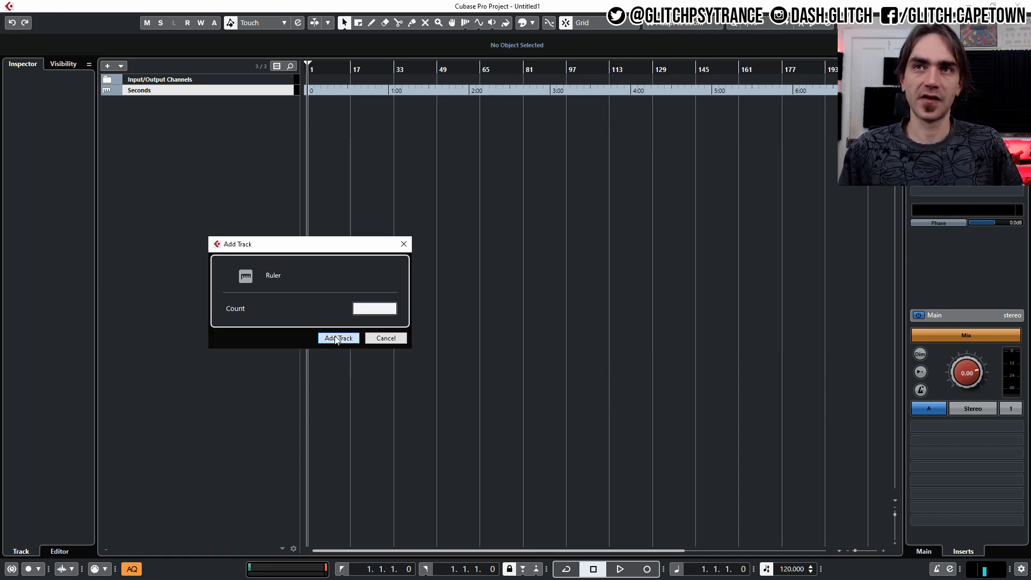
{"action": "left_click", "coordinate": [337, 336]}
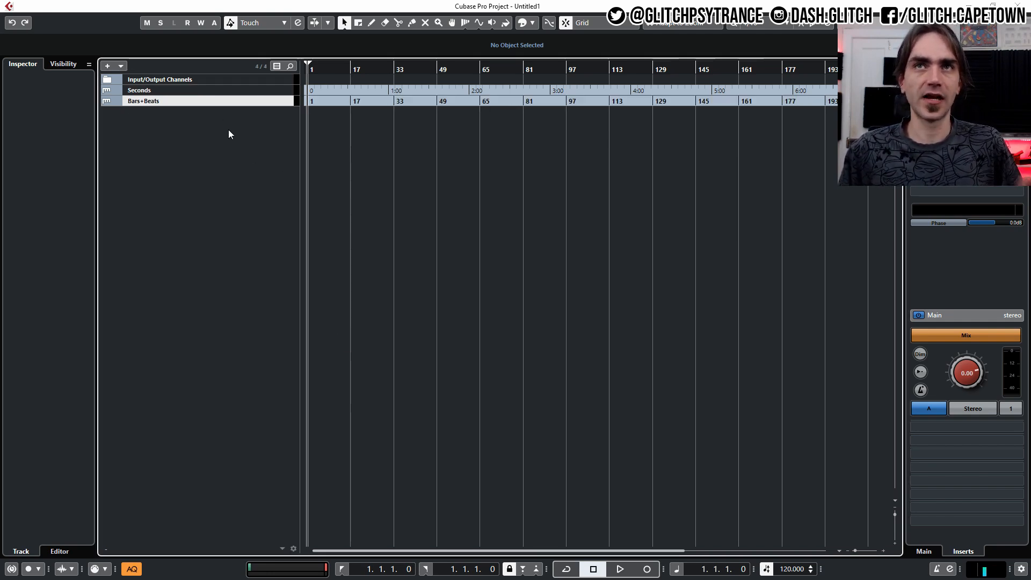
{"action": "left_click", "coordinate": [166, 93]}
Step: Set the locator range from bar 81 to bar 97 in the timeline ruler
{"action": "left_click", "coordinate": [517, 136]}
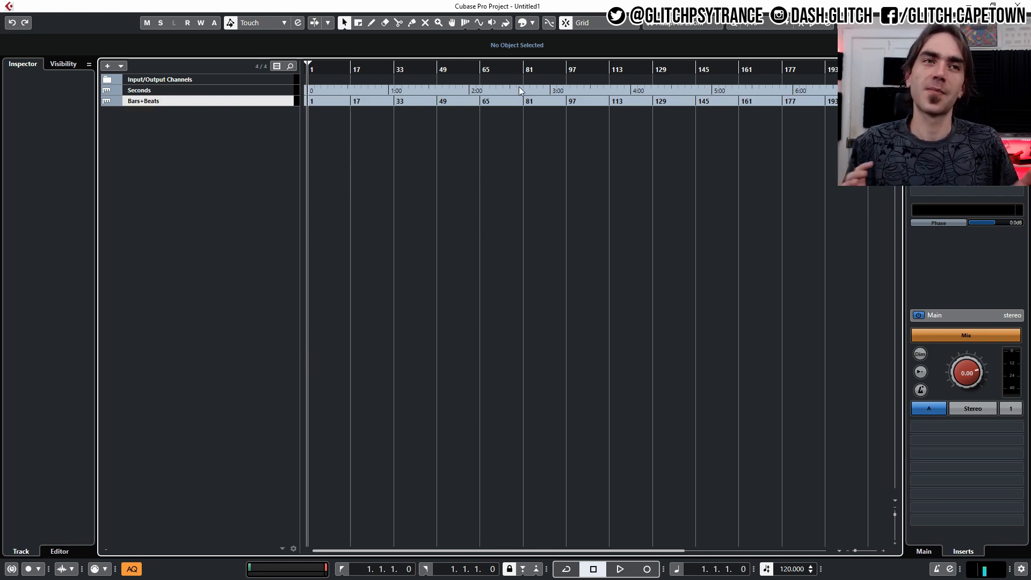
{"action": "scroll", "coordinate": [520, 91], "scroll_direction": "up", "scroll_amount": 4}
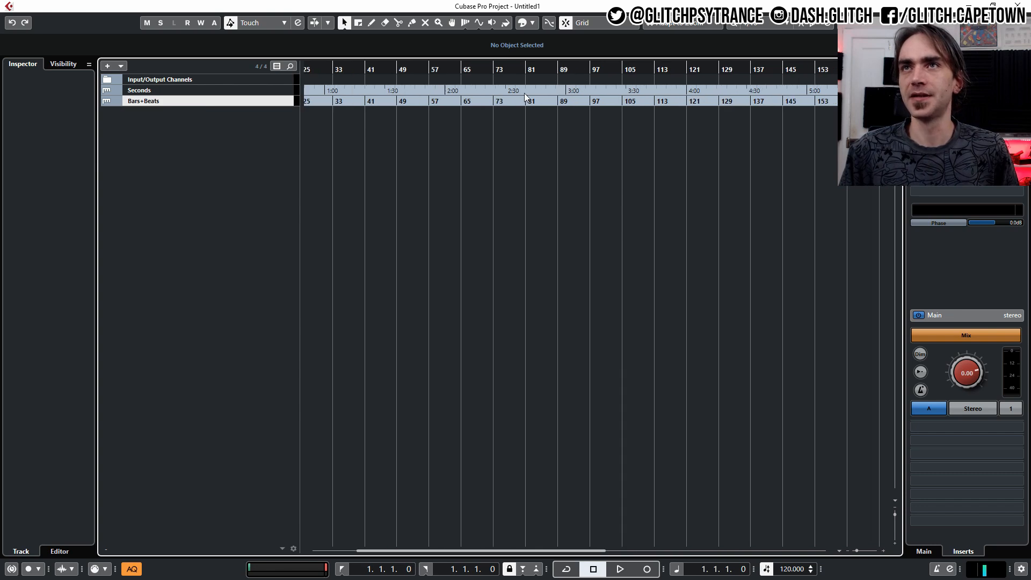
{"action": "left_click_drag", "start_coordinate": [526, 69], "coordinate": [621, 80]}
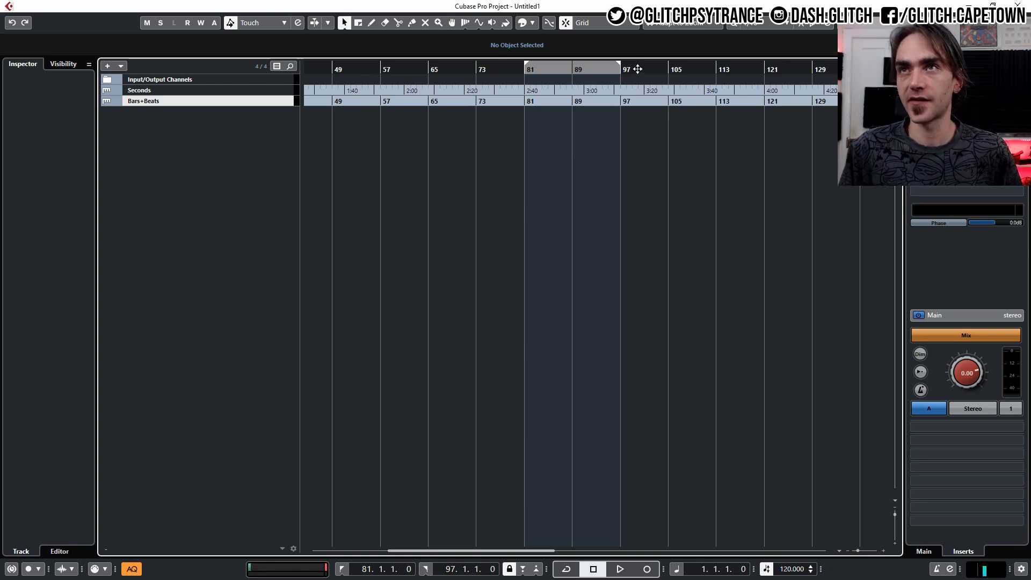
Step: Add one folder track and name it Kick and Bass
{"action": "right_click", "coordinate": [178, 172]}
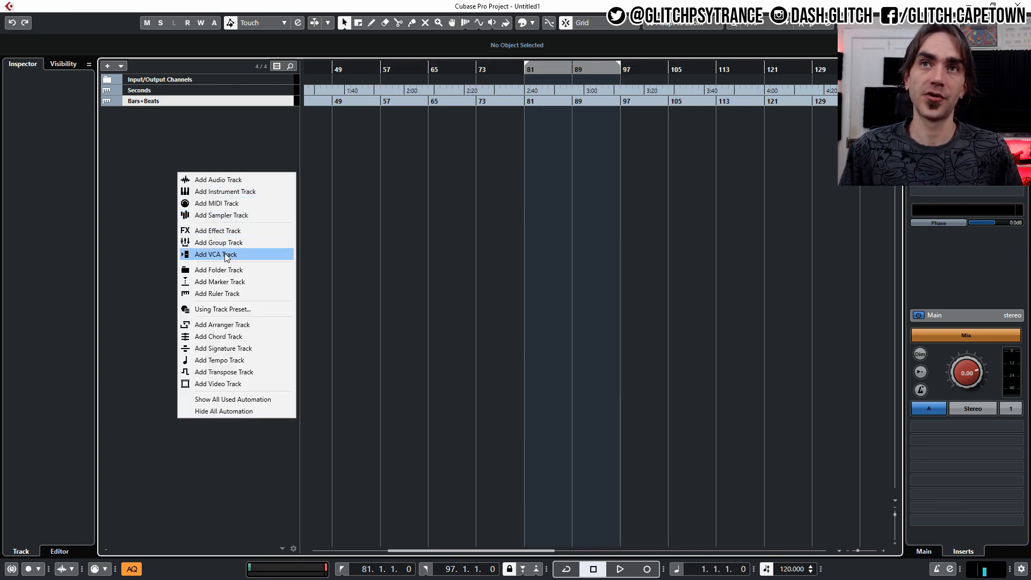
{"action": "left_click", "coordinate": [218, 269]}
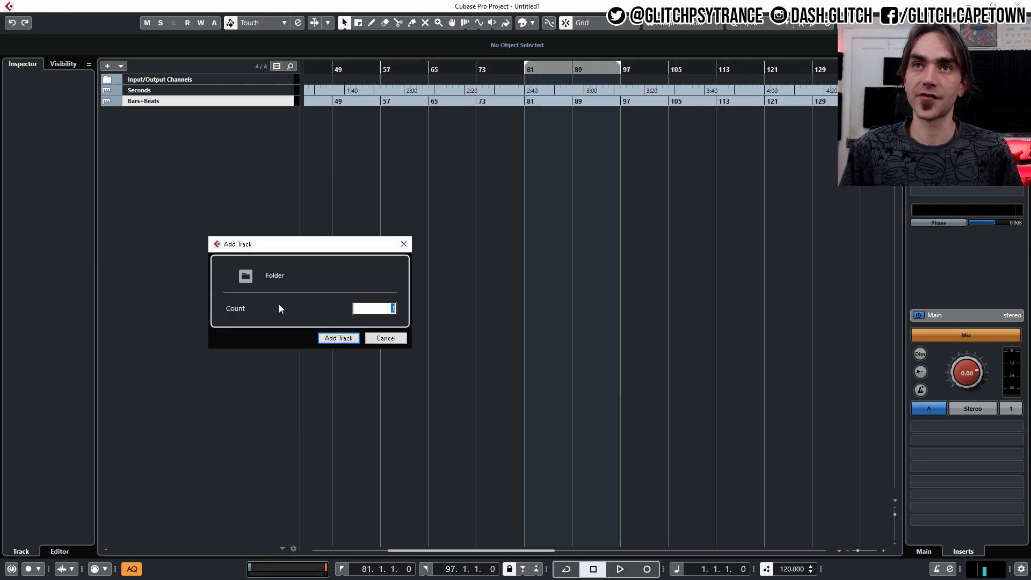
{"action": "left_click", "coordinate": [330, 339]}
{"action": "double_click", "coordinate": [177, 112]}
{"action": "type", "text": "Kick and Bass"}
{"action": "key", "text": "Return"}
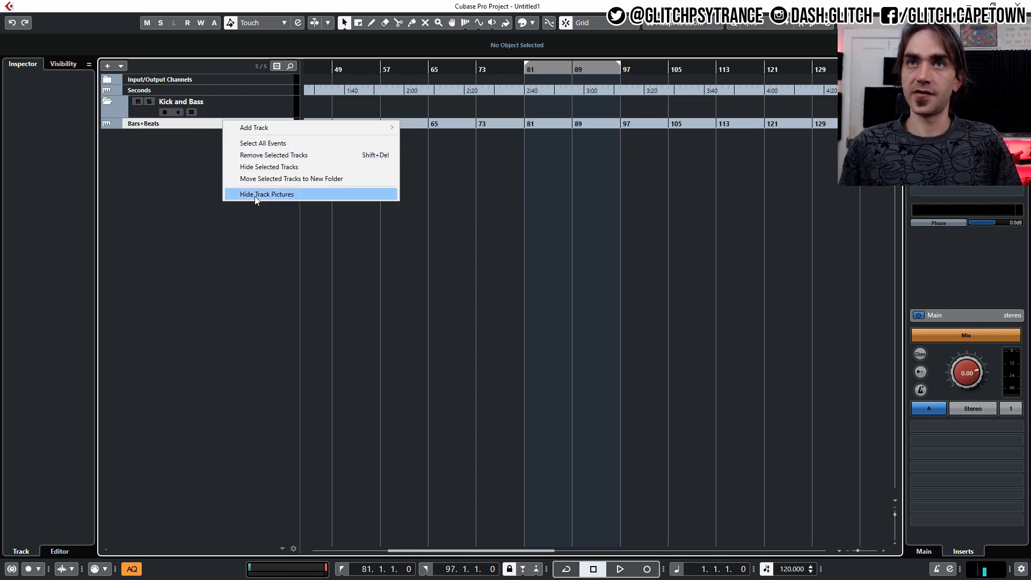
Step: Remove the Bars+Beats ruler track from the track list
{"action": "left_click", "coordinate": [194, 181]}
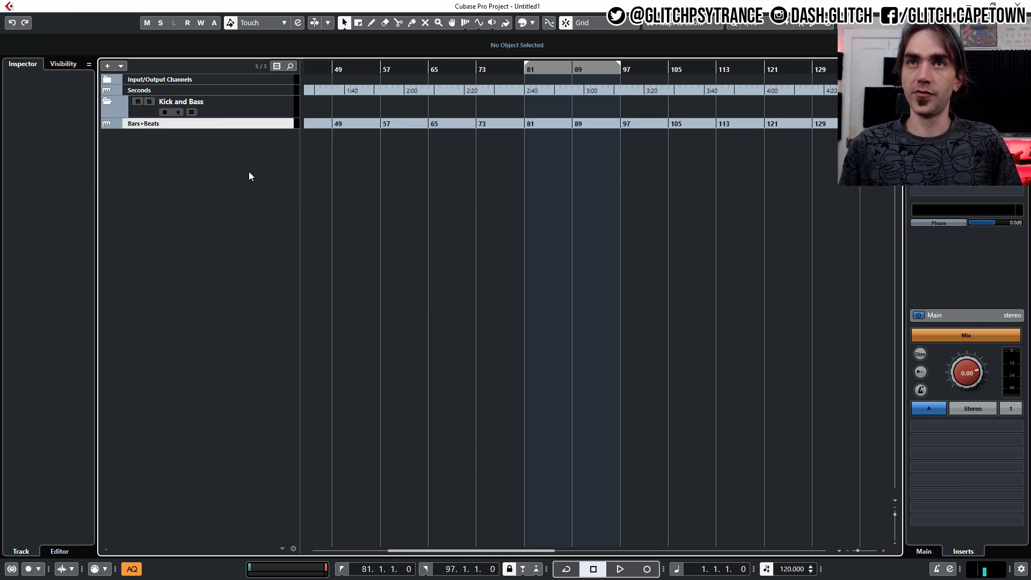
{"action": "right_click", "coordinate": [253, 131]}
{"action": "left_click", "coordinate": [301, 166]}
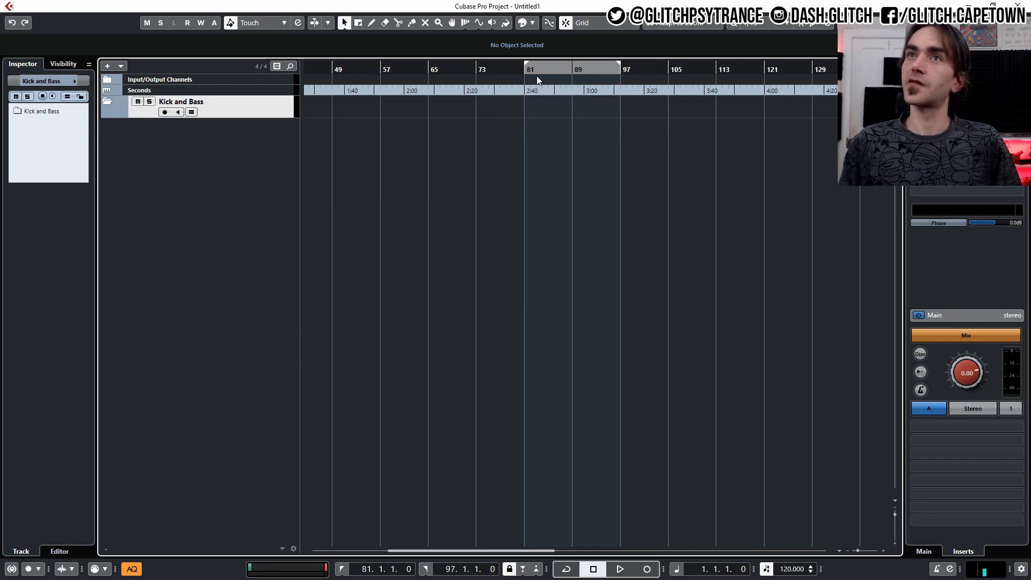
Step: Add one instrument track with Phase Plant routed to Stereo Out and close the synth's window
{"action": "right_click", "coordinate": [183, 195]}
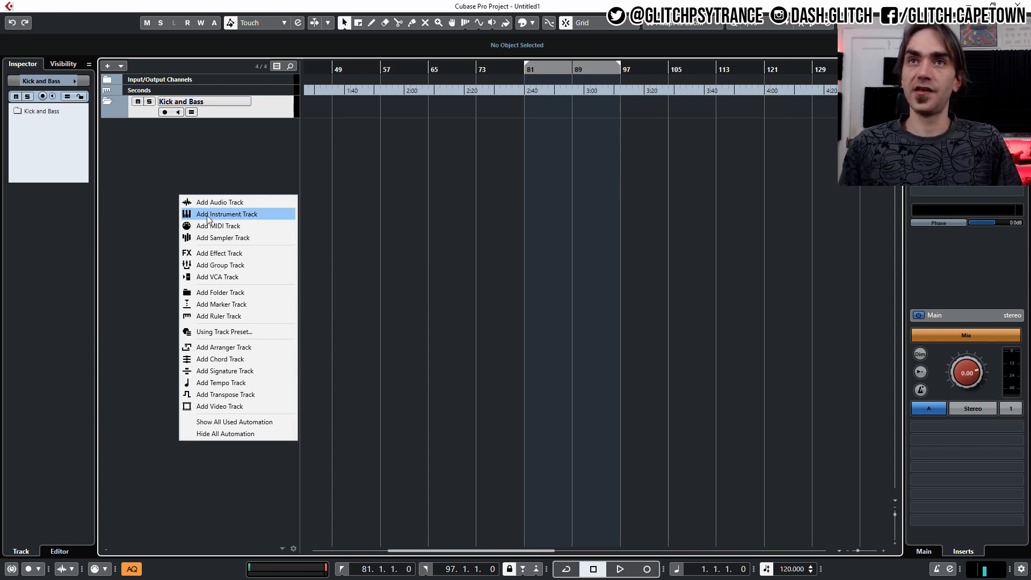
{"action": "left_click", "coordinate": [207, 215]}
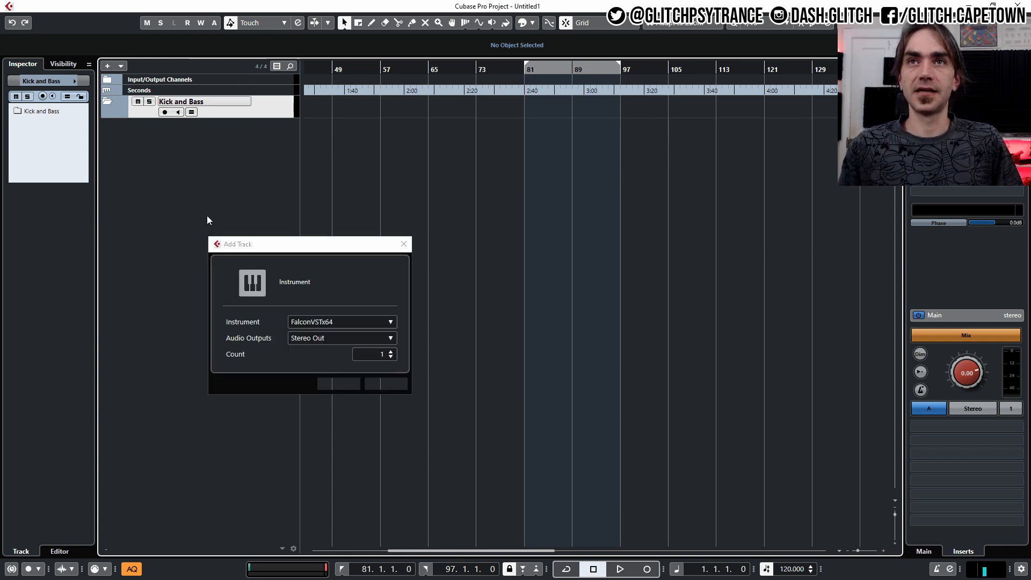
{"action": "left_click", "coordinate": [337, 385]}
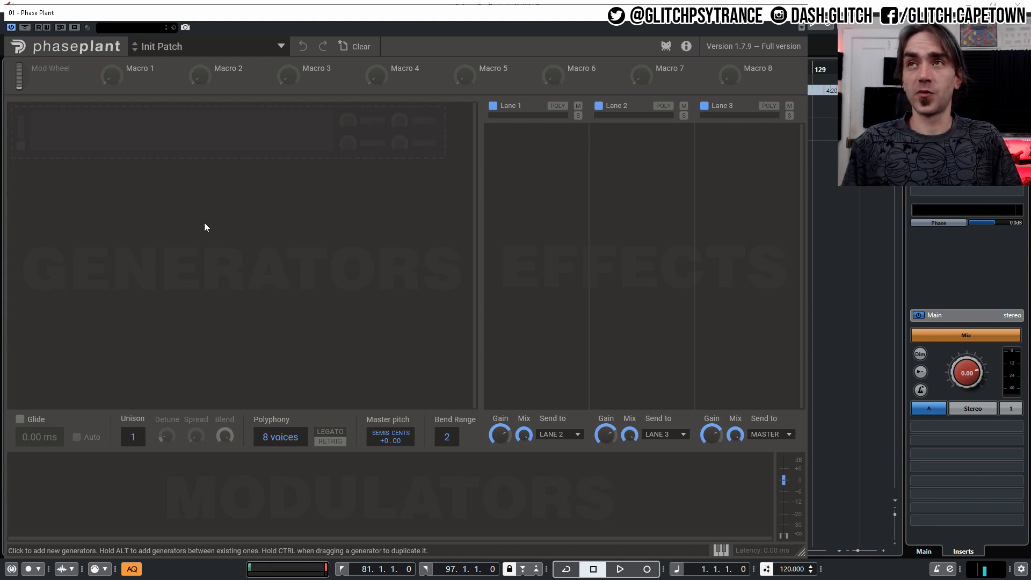
{"action": "left_click", "coordinate": [796, 12]}
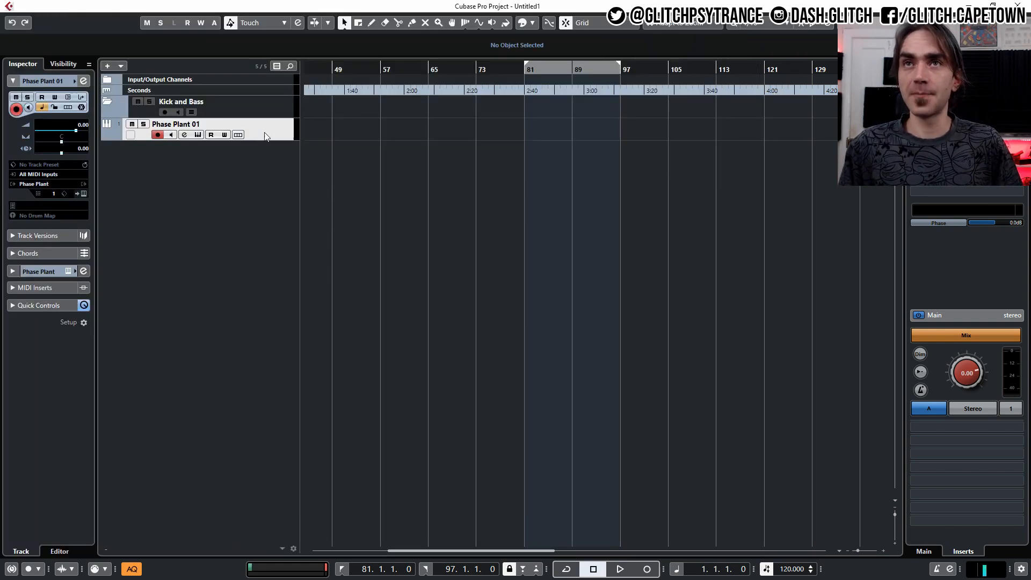
Step: Browse Phase Plant's factory and user preset folders from the Init Patch, down to the Reupload folder
{"action": "left_click", "coordinate": [82, 195]}
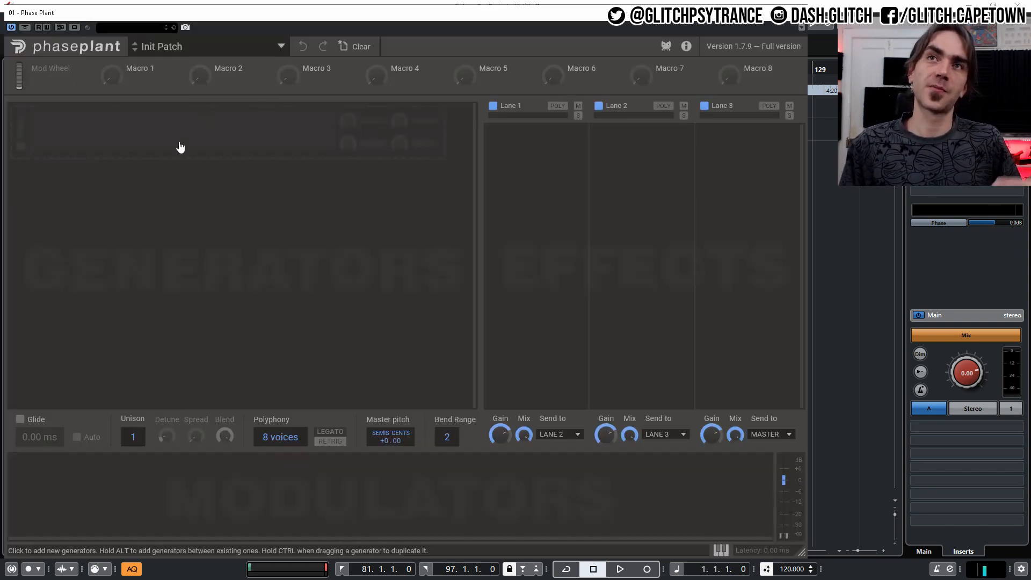
{"action": "left_click", "coordinate": [224, 48]}
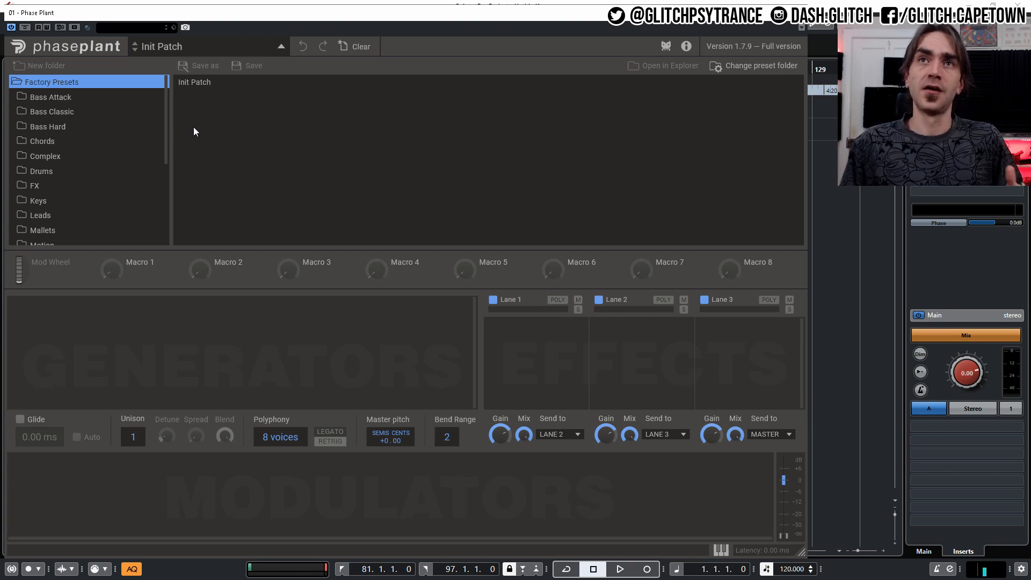
{"action": "scroll", "coordinate": [117, 156], "scroll_direction": "down", "scroll_amount": 5}
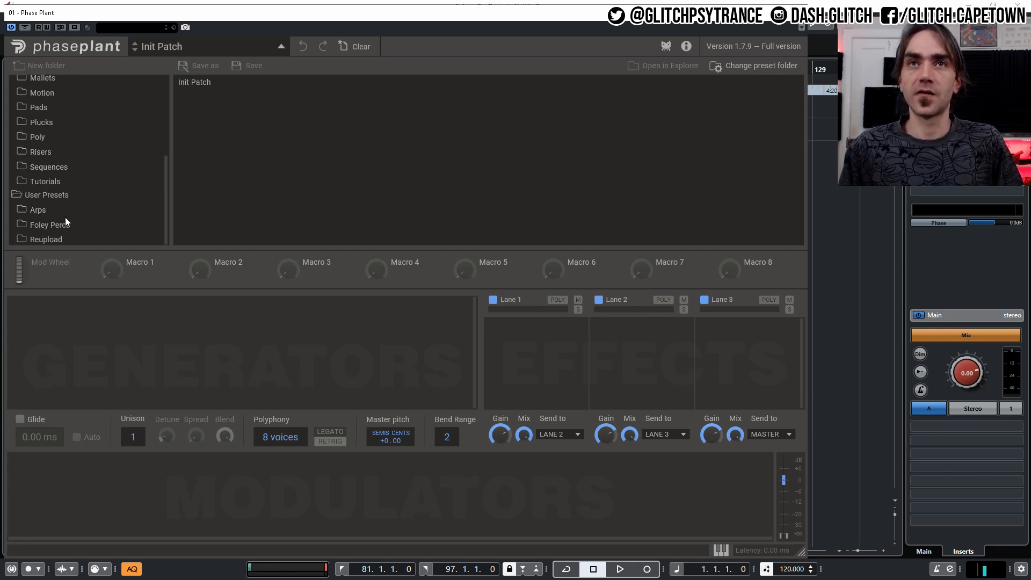
{"action": "left_click", "coordinate": [56, 240]}
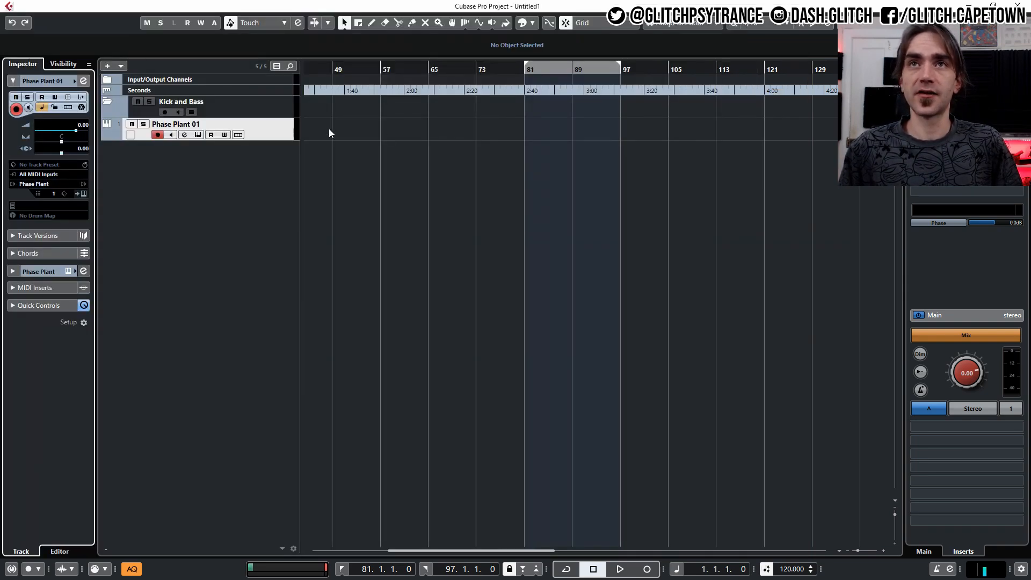
Step: Rename the Phase Plant track to Kick Synth and increase its track height
{"action": "double_click", "coordinate": [186, 124]}
{"action": "type", "text": "Kick"}
{"action": "key", "text": "Return"}
{"action": "left_click_drag", "start_coordinate": [252, 140], "coordinate": [252, 171]}
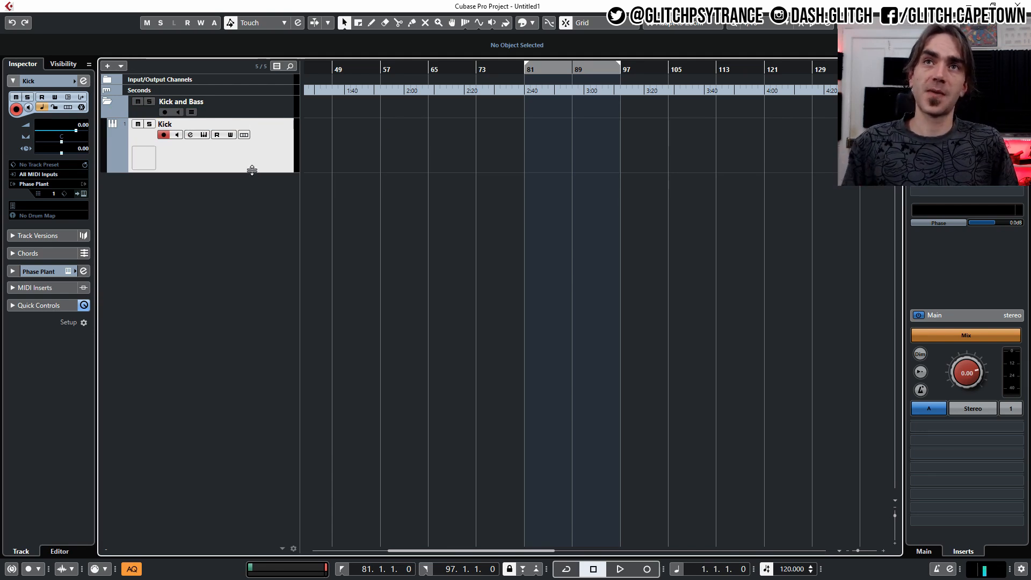
{"action": "double_click", "coordinate": [183, 124]}
{"action": "type", "text": "Synth"}
{"action": "key", "text": "Return"}
Step: Add a sampler track below Kick Synth, hide its sampler editor and rename the track Kick Sampler
{"action": "right_click", "coordinate": [229, 253]}
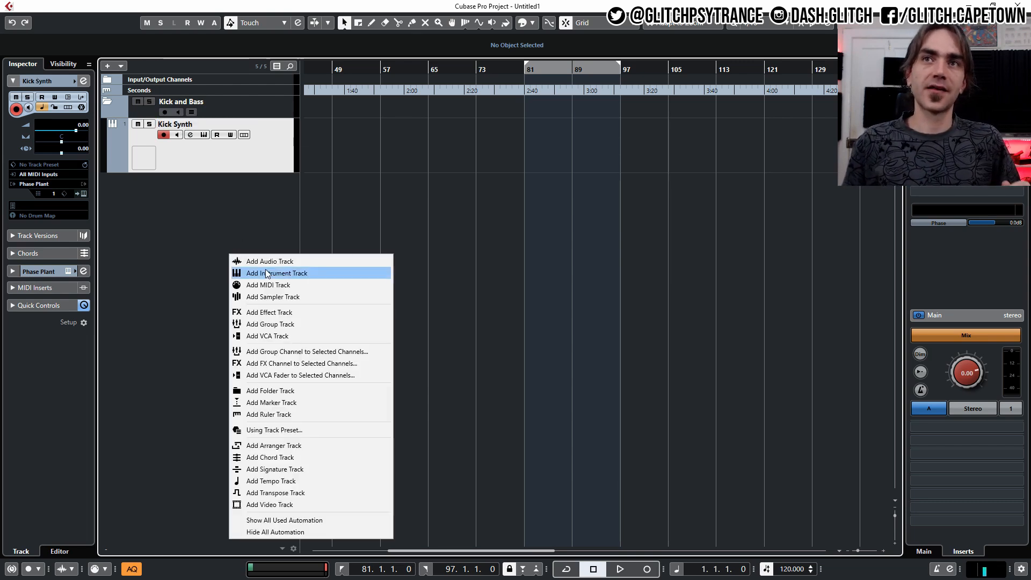
{"action": "left_click", "coordinate": [256, 296]}
{"action": "left_click", "coordinate": [320, 371]}
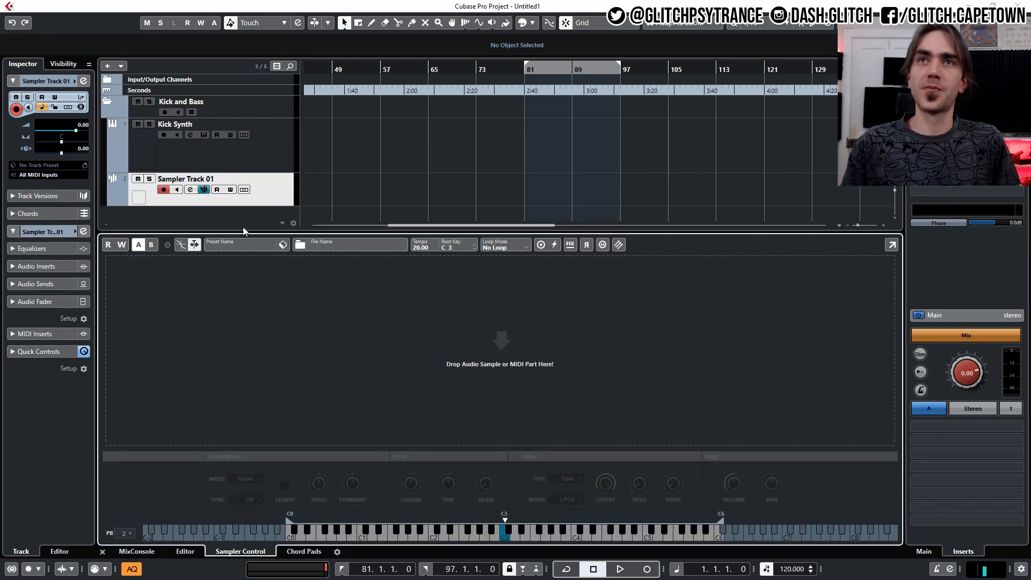
{"action": "left_click", "coordinate": [102, 552]}
{"action": "double_click", "coordinate": [185, 179]}
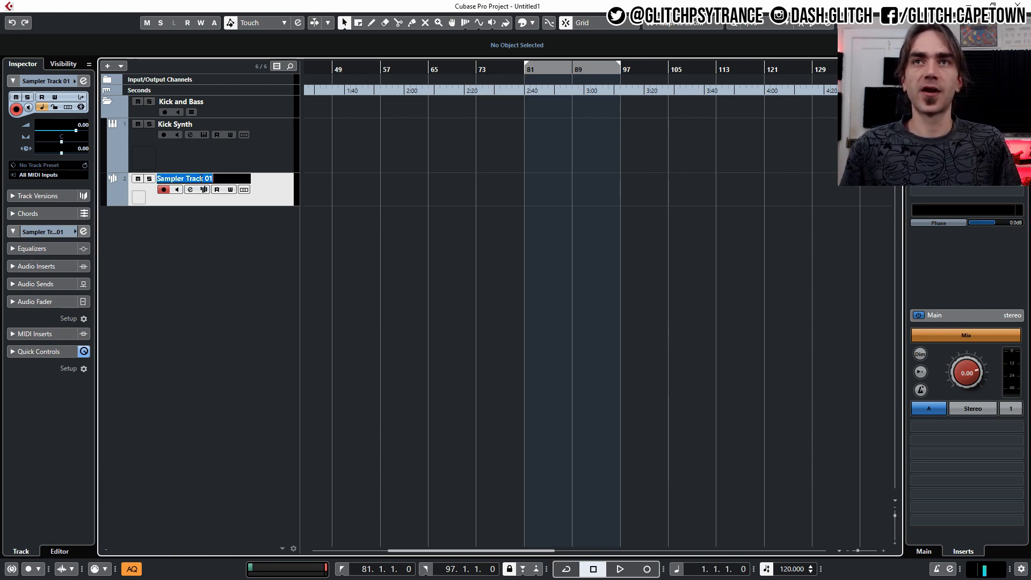
{"action": "type", "text": "Kick"}
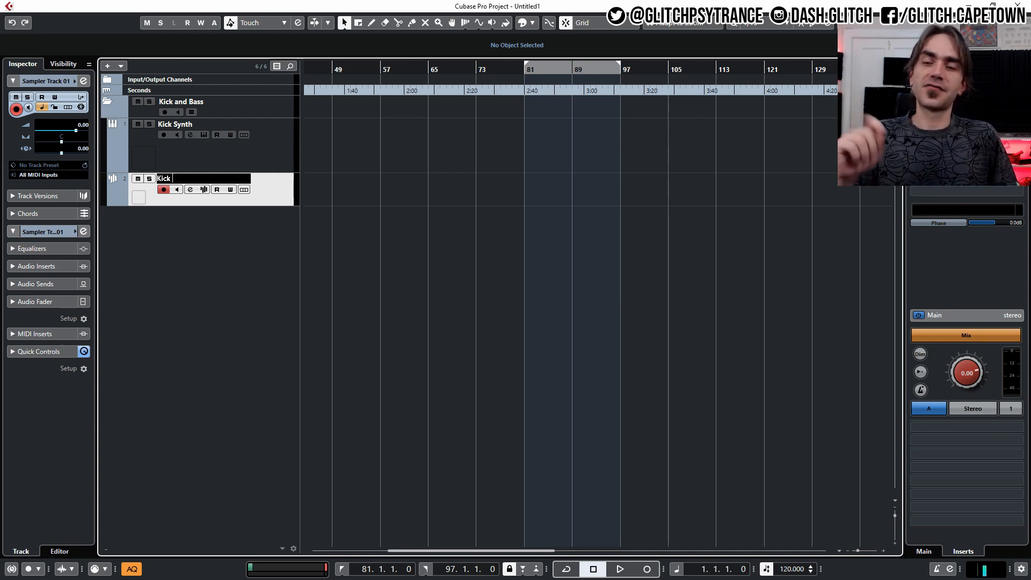
{"action": "type", "text": "Sampler"}
{"action": "key", "text": "Return"}
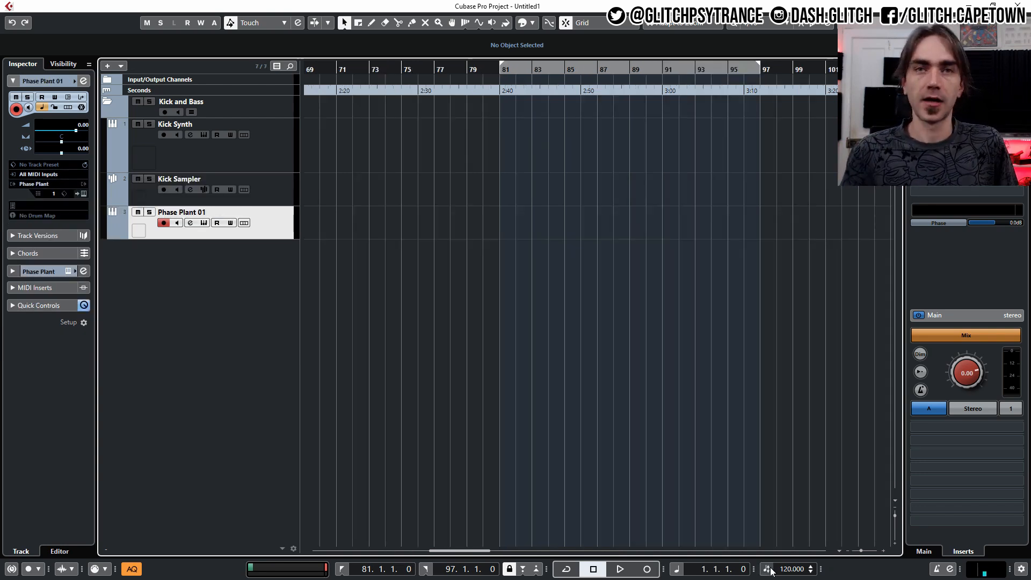
Step: Set the project tempo to 142 BPM
{"action": "double_click", "coordinate": [788, 568]}
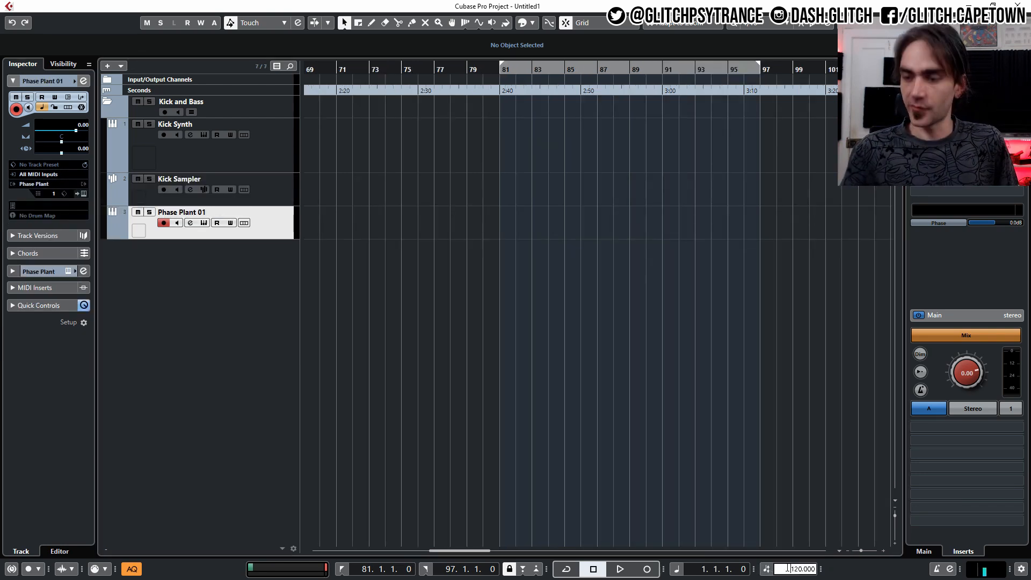
{"action": "type", "text": "140"}
{"action": "key", "text": "Return"}
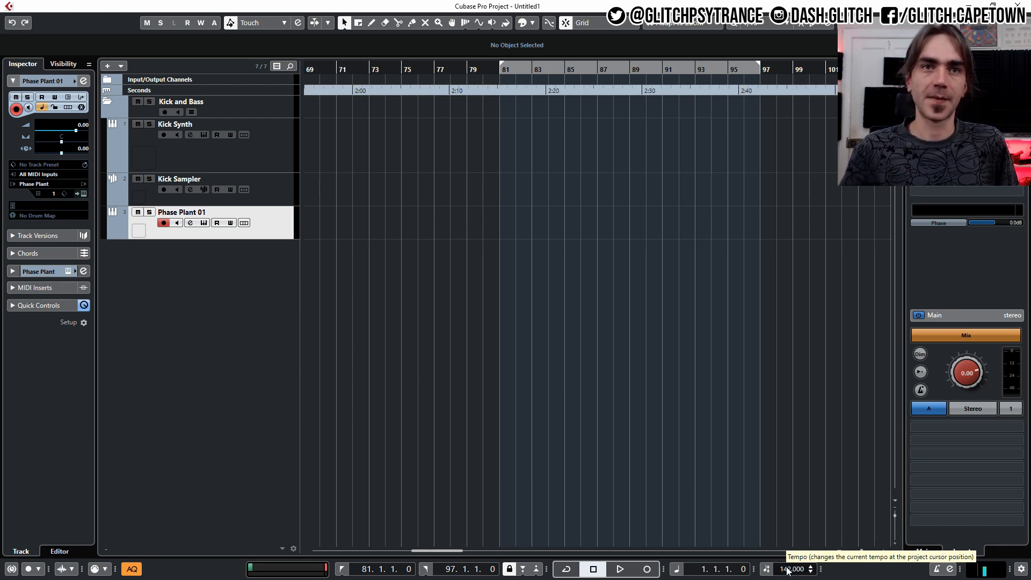
{"action": "scroll", "coordinate": [297, 140], "scroll_direction": "right", "scroll_amount": 3}
Step: Add one TX16Wx instrument track routed to Stereo Out and move it into the Kick and Bass folder below Phase Plant 01
{"action": "left_click", "coordinate": [261, 100]}
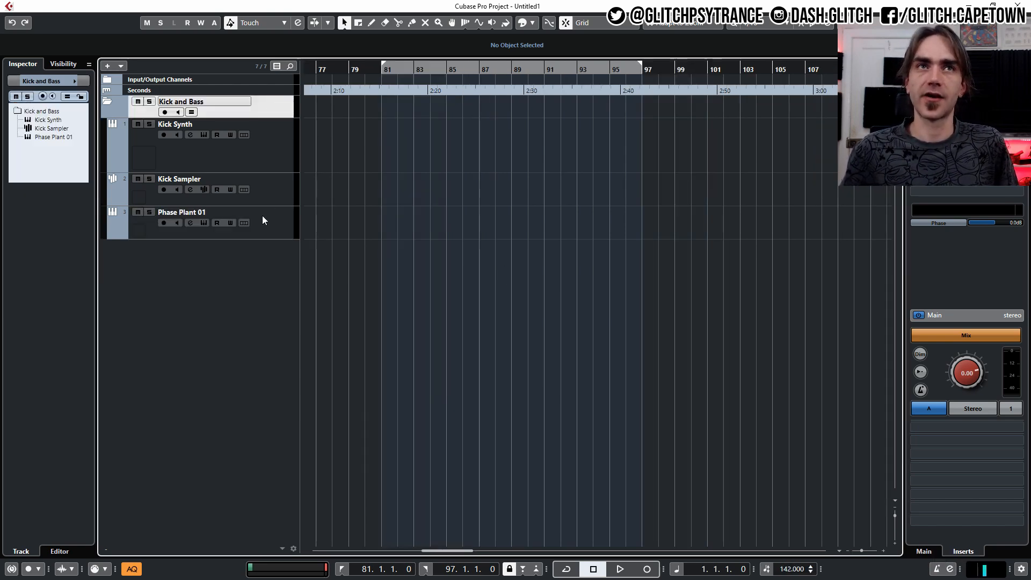
{"action": "right_click", "coordinate": [243, 302]}
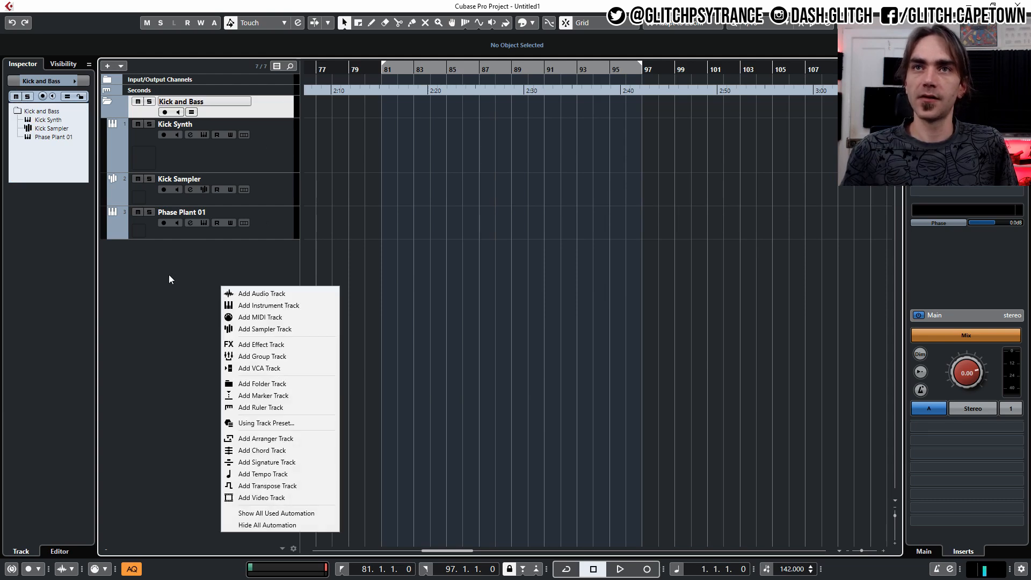
{"action": "left_click", "coordinate": [234, 305]}
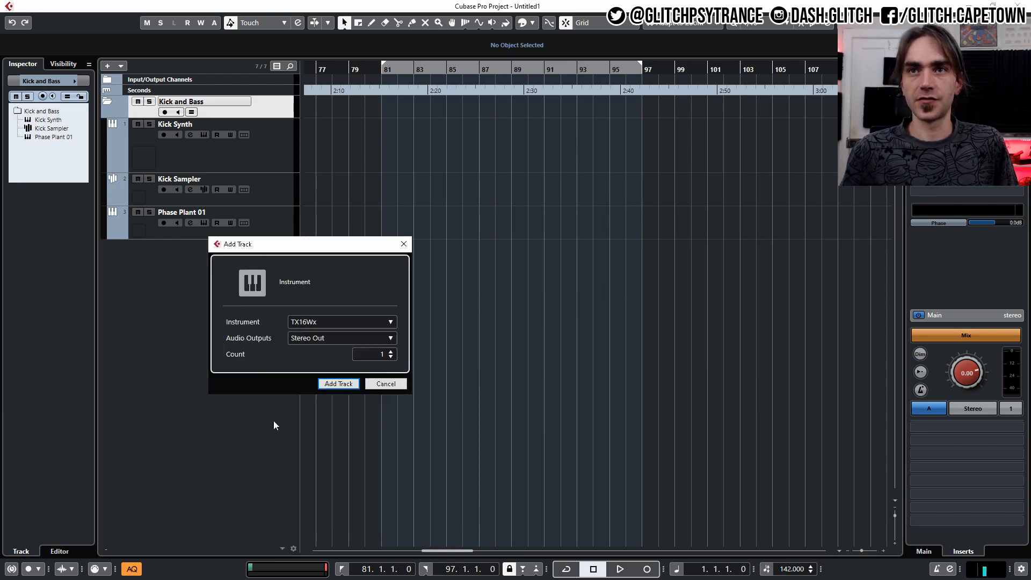
{"action": "left_click", "coordinate": [332, 384]}
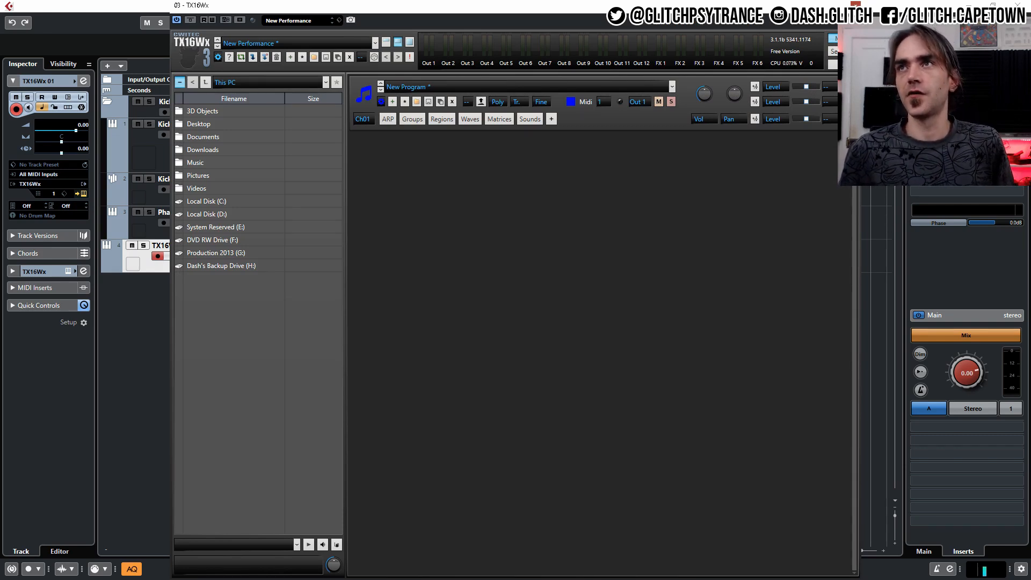
{"action": "left_click", "coordinate": [856, 4]}
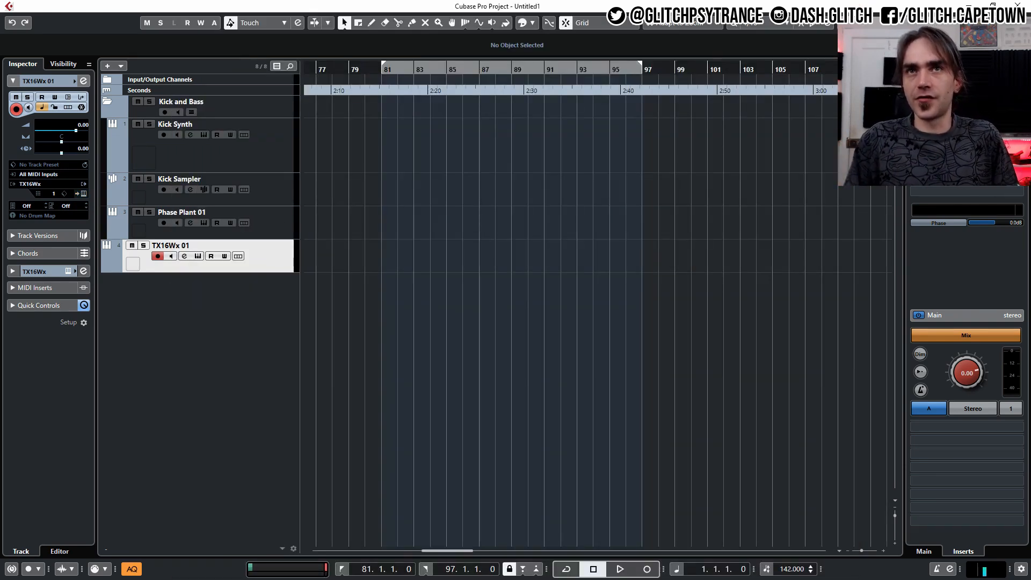
{"action": "left_click_drag", "start_coordinate": [286, 266], "coordinate": [268, 214]}
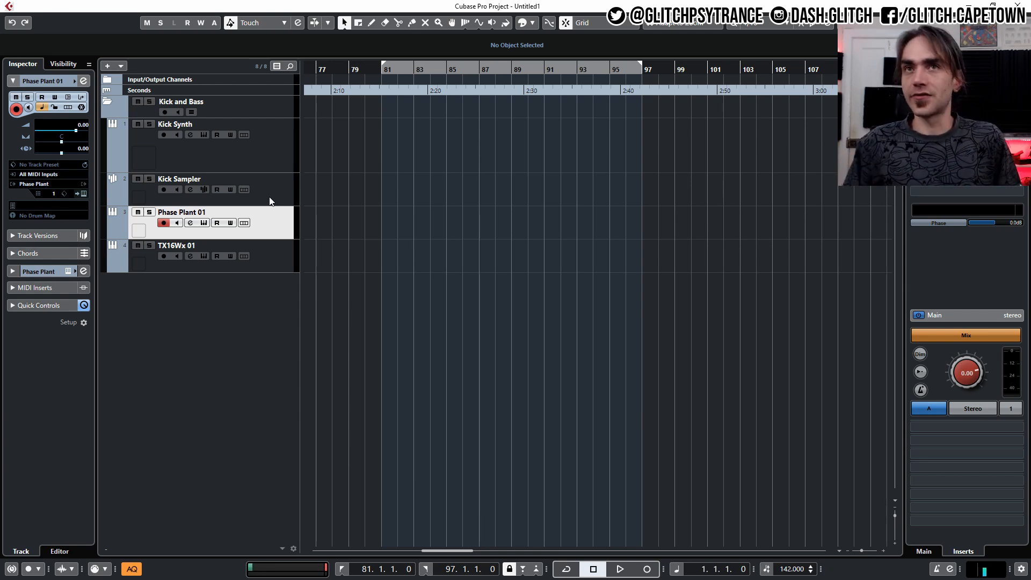
Step: Add a stereo group channel named Kick and Bass to the four tracks and move it to the head of the Kick and Bass folder
{"action": "left_click", "coordinate": [258, 150]}
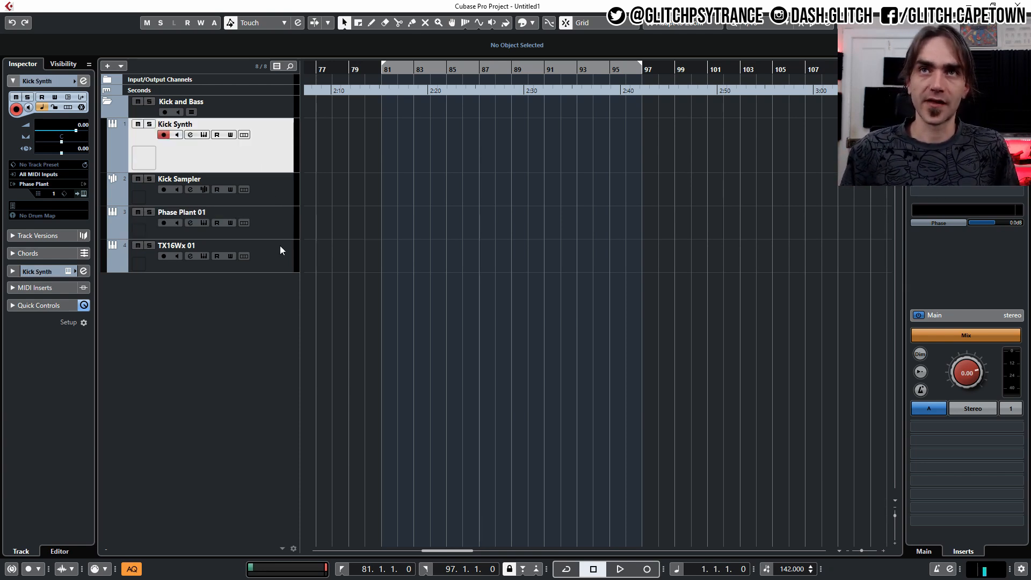
{"action": "left_click", "coordinate": [280, 246], "text": "shift"}
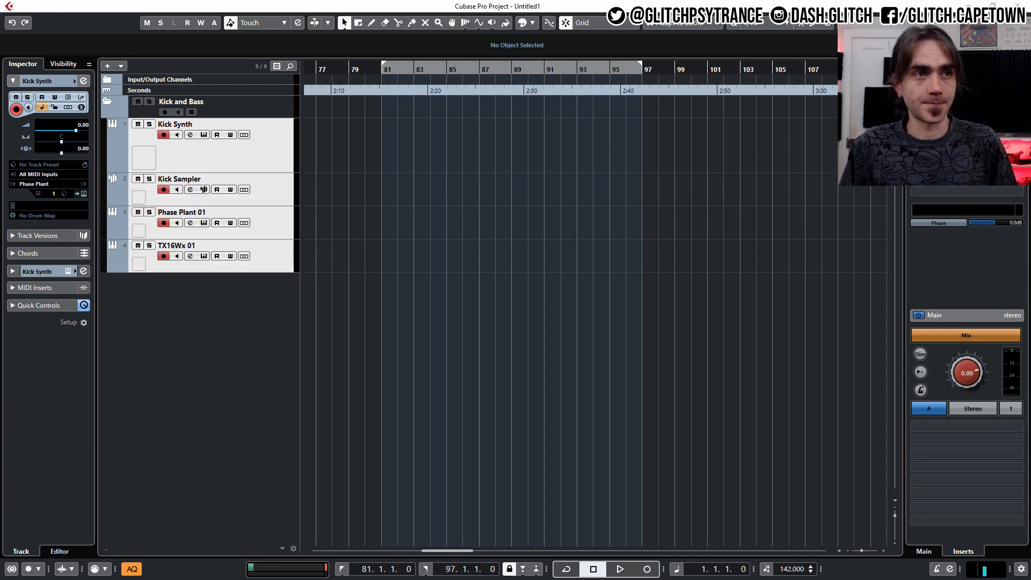
{"action": "key", "text": "F3"}
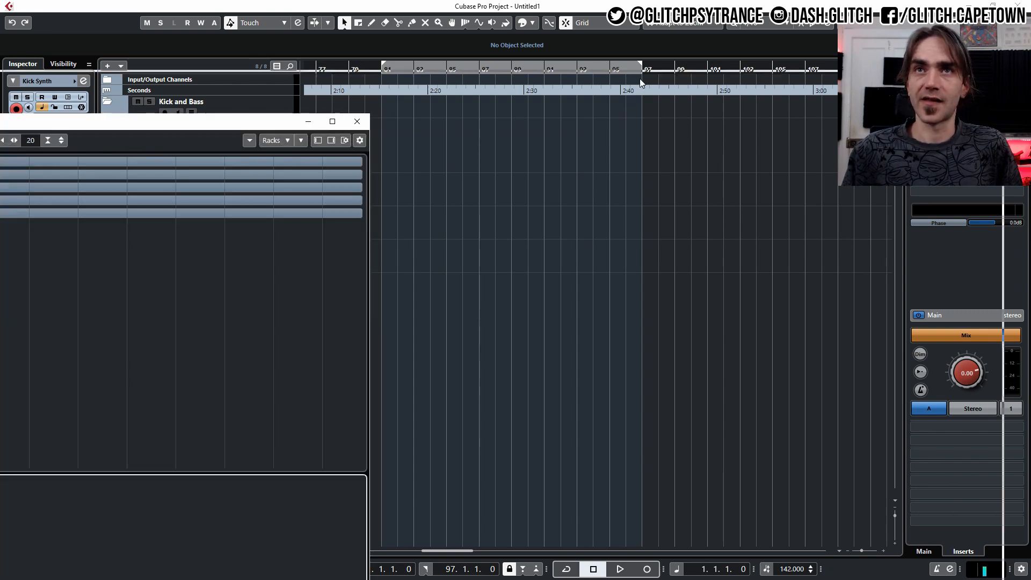
{"action": "right_click", "coordinate": [302, 474]}
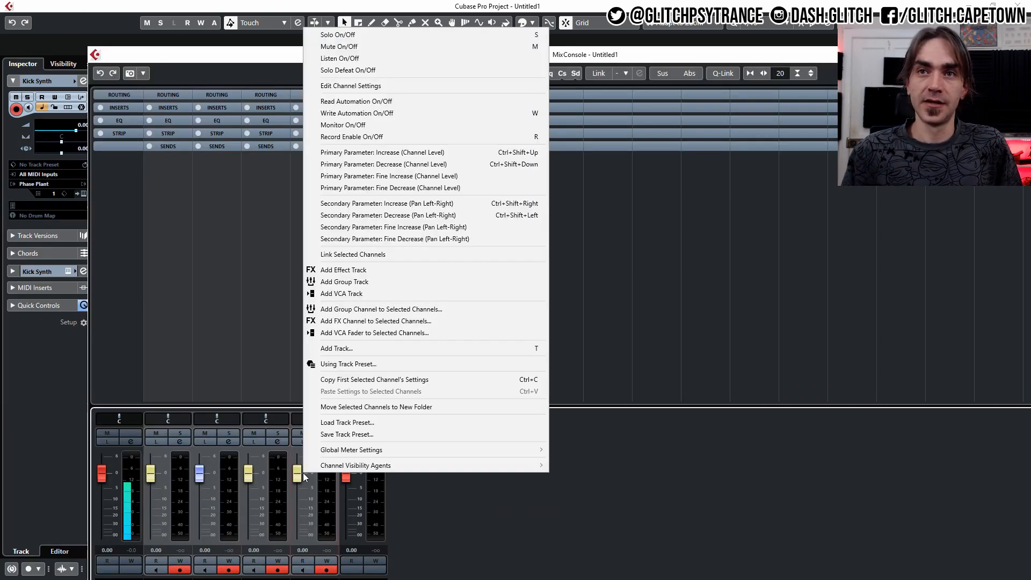
{"action": "left_click", "coordinate": [423, 309]}
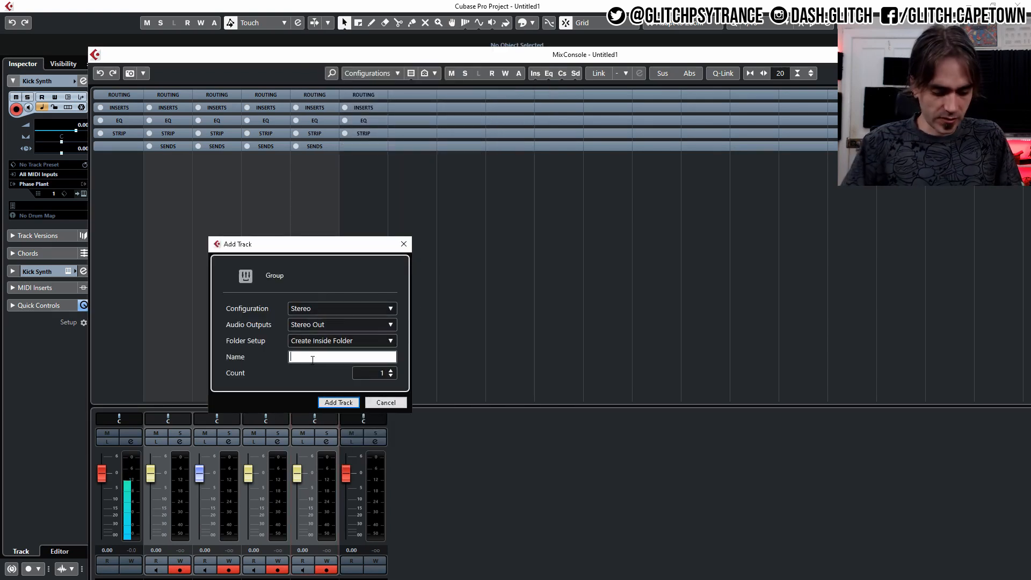
{"action": "type", "text": "Kick and Bass"}
{"action": "key", "text": "Return"}
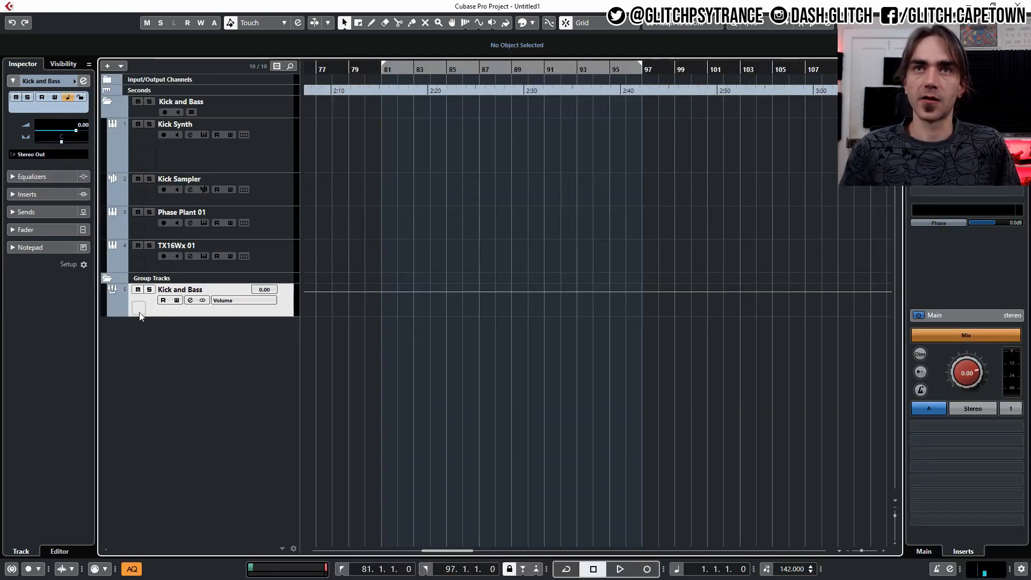
{"action": "left_click_drag", "start_coordinate": [167, 252], "coordinate": [178, 123]}
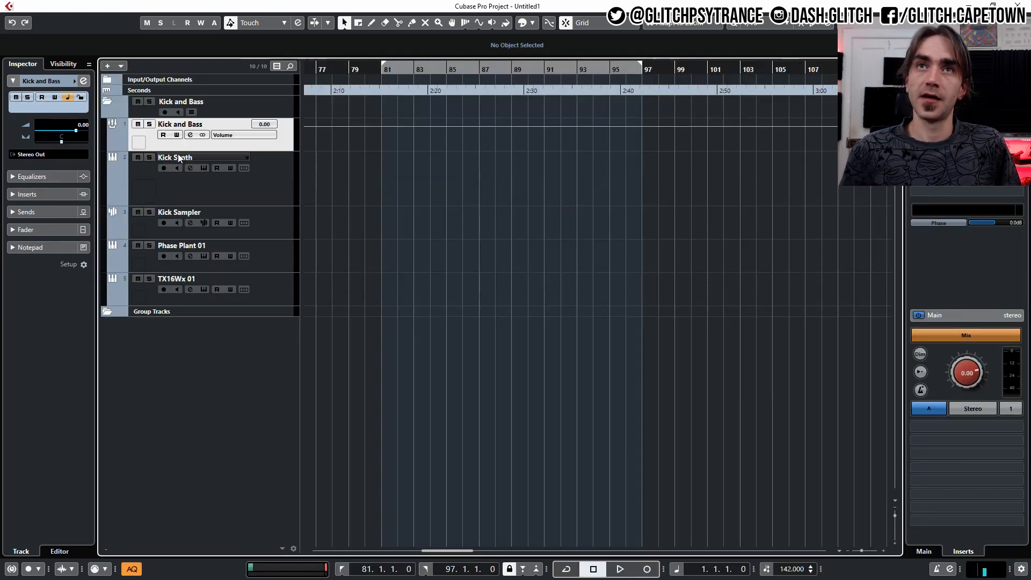
Step: Collapse the Kick and Bass folder and colour it and its tracks red
{"action": "left_click", "coordinate": [106, 105]}
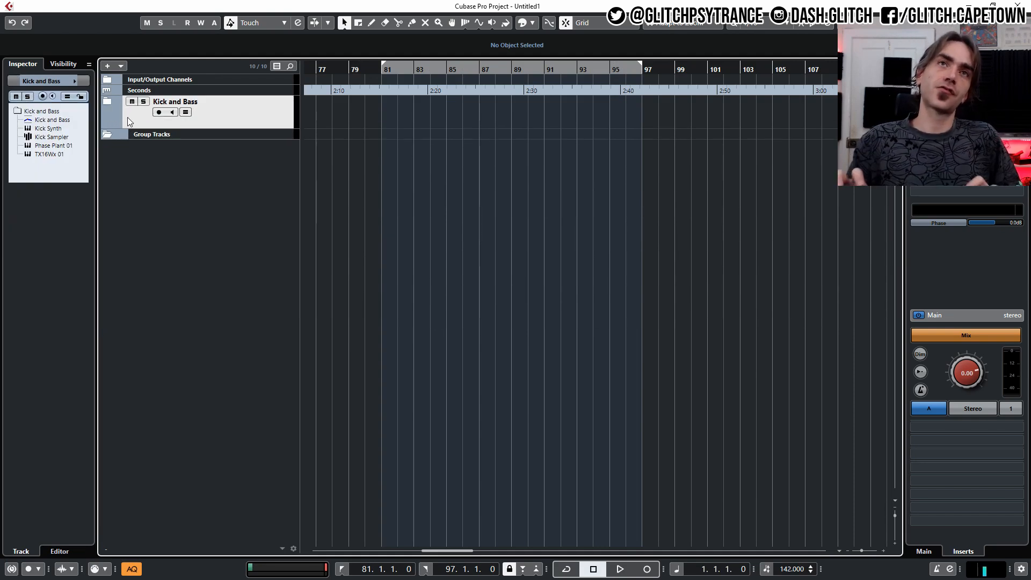
{"action": "left_click", "coordinate": [164, 101]}
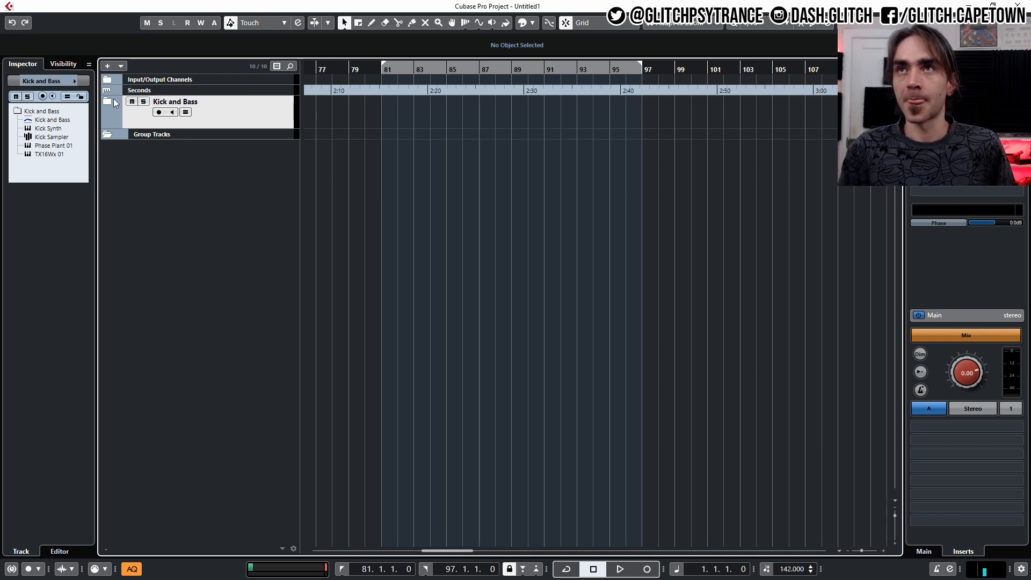
{"action": "left_click", "coordinate": [530, 23]}
{"action": "left_click", "coordinate": [527, 54]}
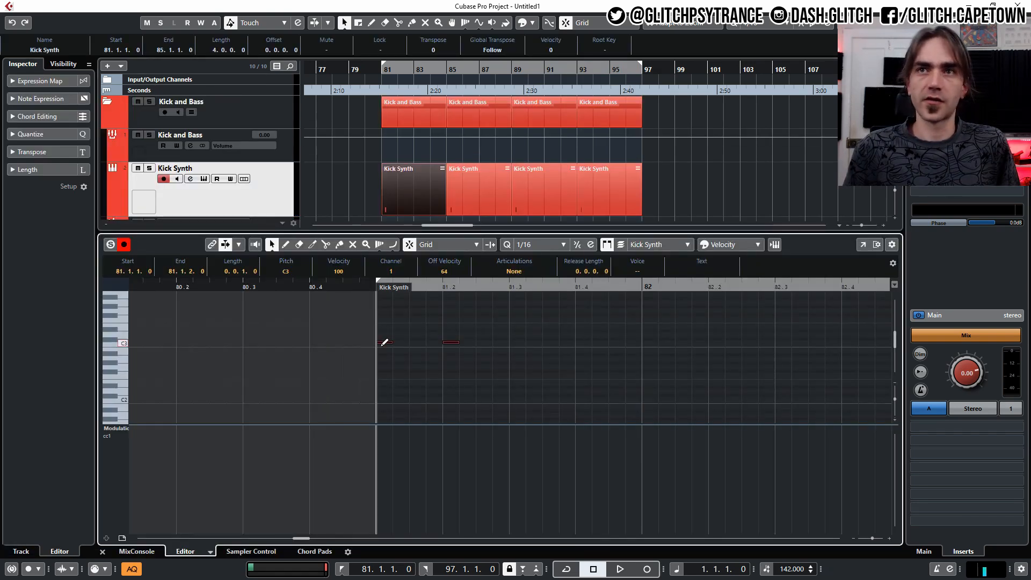
Step: Copy the C3 sixteenth note onto every beat of the four-bar Kick Synth part and close the editor
{"action": "left_click_drag", "start_coordinate": [426, 350], "coordinate": [519, 349]}
{"action": "left_click_drag", "start_coordinate": [666, 321], "coordinate": [389, 378]}
{"action": "key", "text": "g"}
{"action": "scroll", "coordinate": [389, 378], "scroll_direction": "right", "scroll_amount": 3}
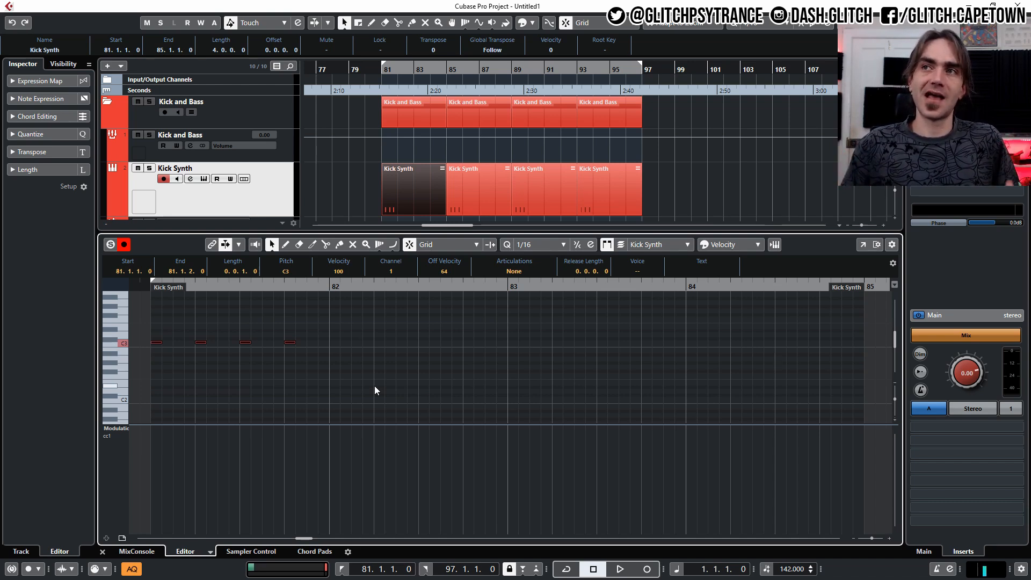
{"action": "left_click_drag", "start_coordinate": [242, 358], "coordinate": [765, 342]}
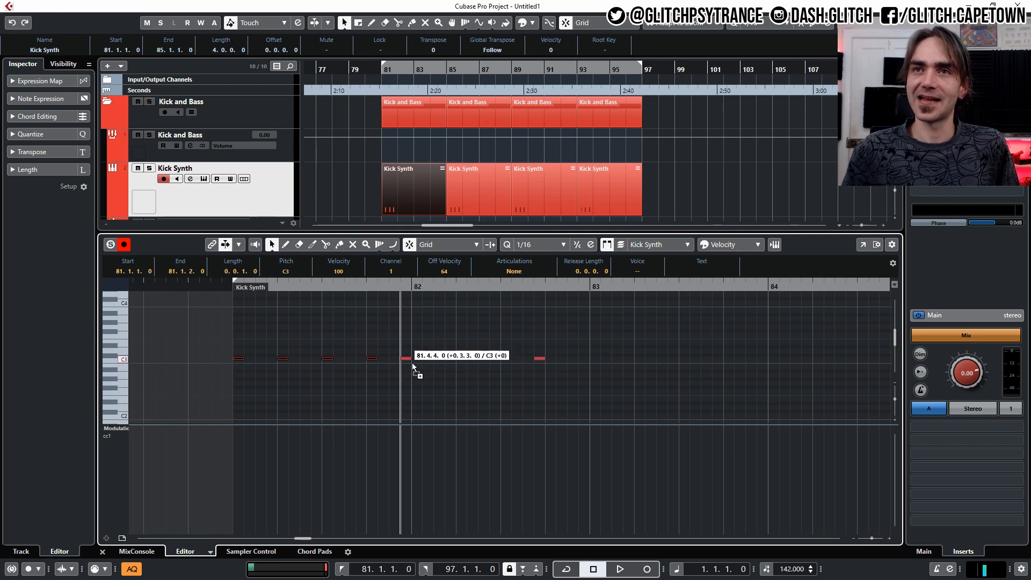
{"action": "left_click", "coordinate": [102, 551]}
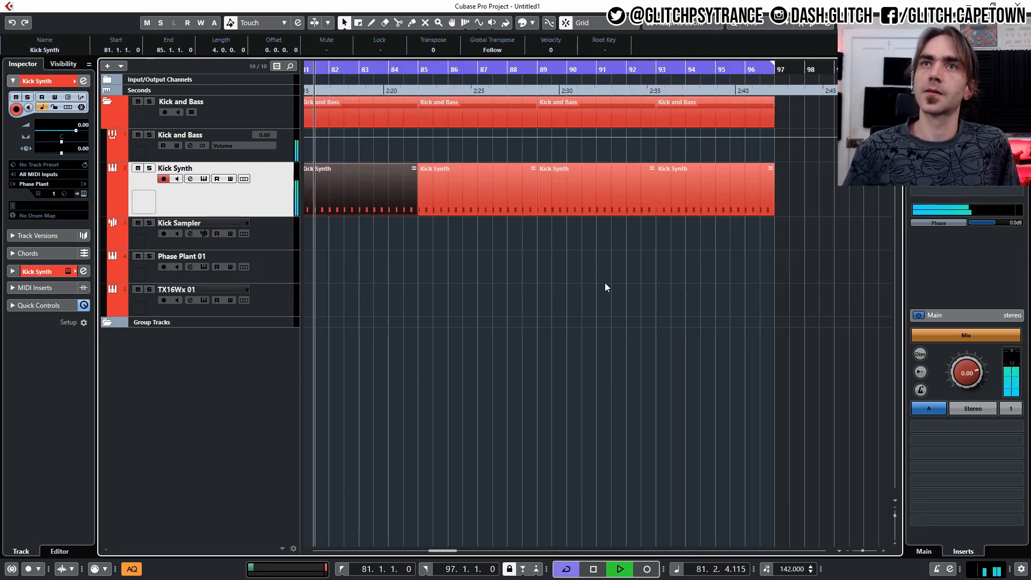
Step: Shorten all notes in the Kick Synth part to a length of 0.0.0.77 and close the editor
{"action": "scroll", "coordinate": [599, 263], "scroll_direction": "left", "scroll_amount": 2}
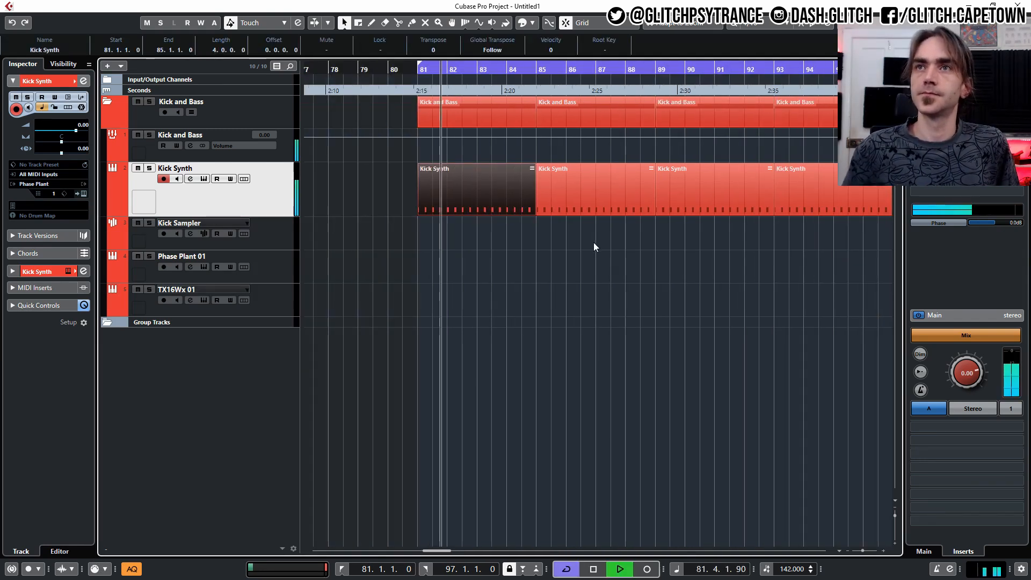
{"action": "left_click", "coordinate": [455, 308]}
{"action": "double_click", "coordinate": [466, 211]}
{"action": "scroll", "coordinate": [430, 344], "scroll_direction": "up", "scroll_amount": 2}
{"action": "key", "text": "ctrl+a"}
{"action": "scroll", "coordinate": [414, 363], "scroll_direction": "up", "scroll_amount": 1}
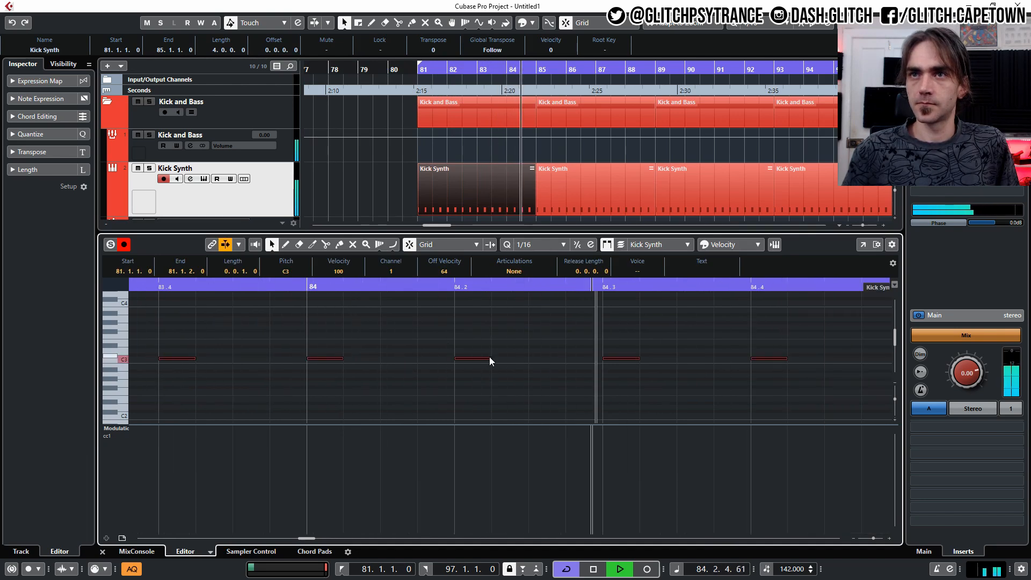
{"action": "left_click_drag", "start_coordinate": [490, 358], "coordinate": [477, 359]}
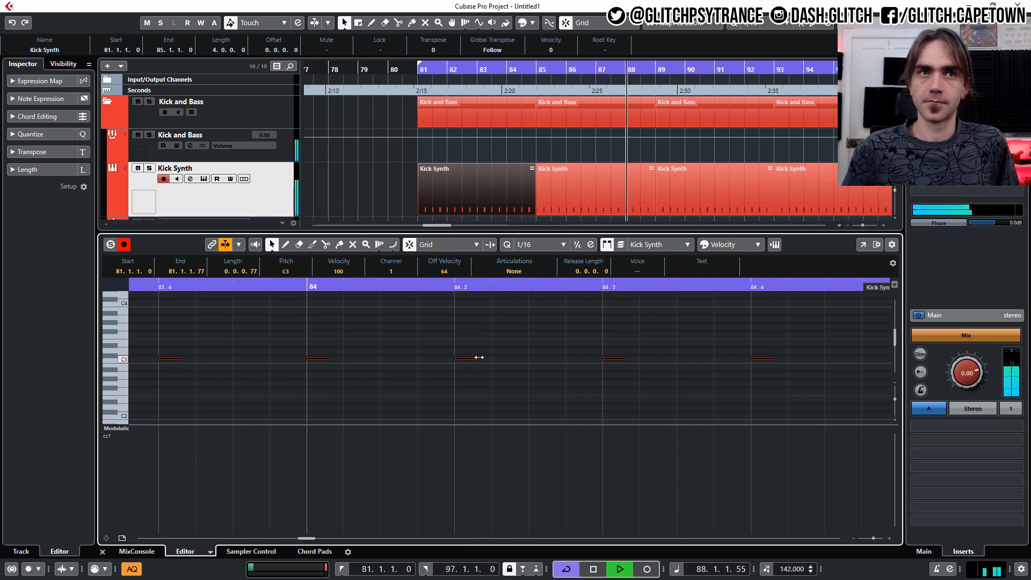
{"action": "left_click", "coordinate": [104, 553]}
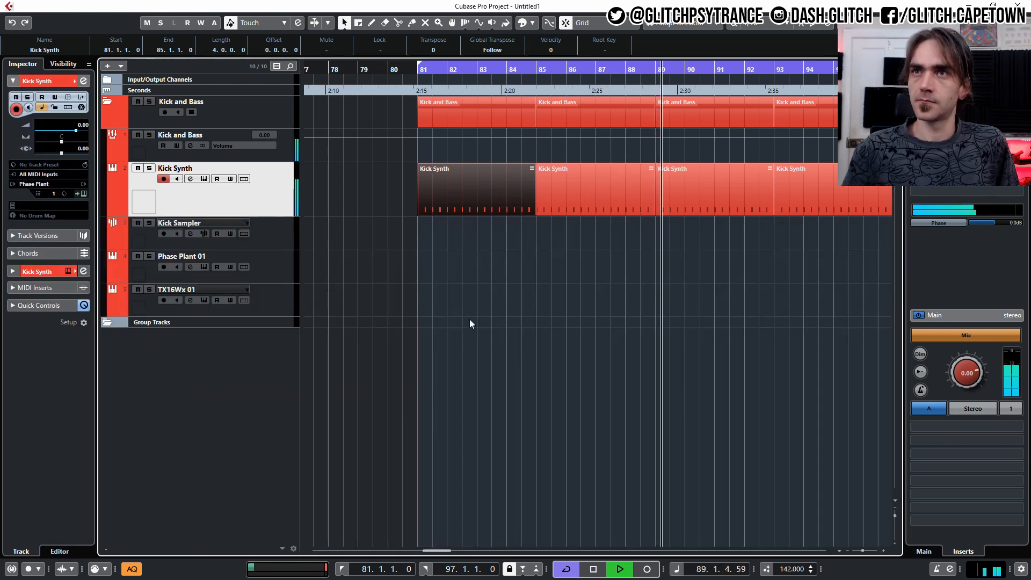
Step: Create a MIDI part on the Phase Plant 01 track spanning bars 81 to 85
{"action": "left_click", "coordinate": [470, 319]}
{"action": "scroll", "coordinate": [479, 286], "scroll_direction": "down", "scroll_amount": 2}
{"action": "double_click", "coordinate": [442, 276]}
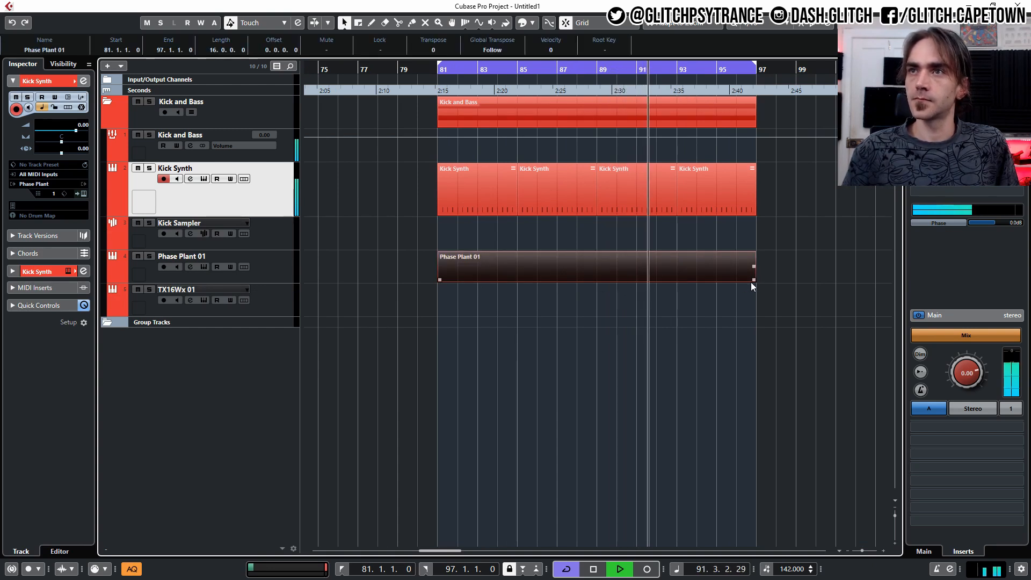
{"action": "left_click_drag", "start_coordinate": [755, 280], "coordinate": [508, 279]}
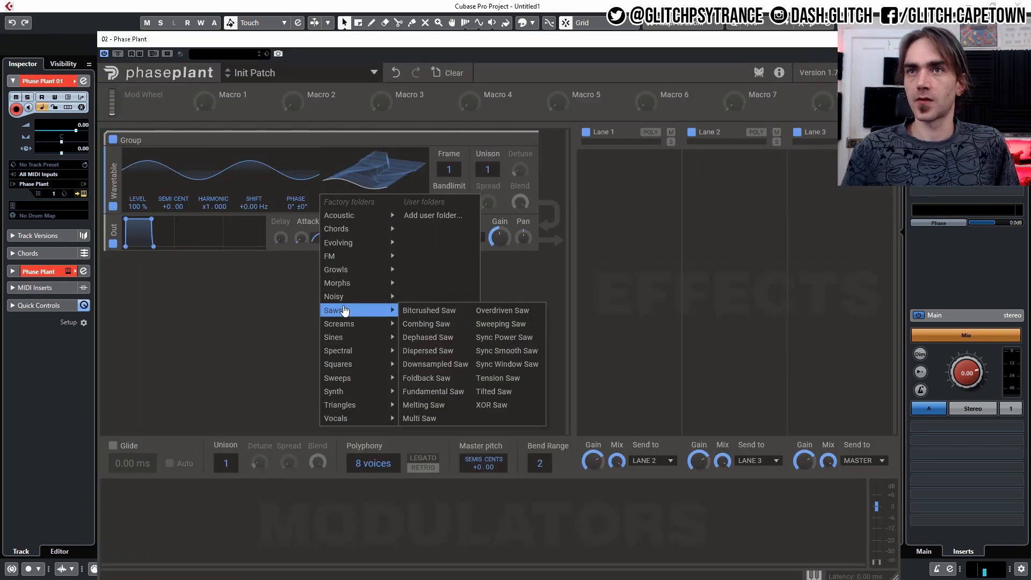
Step: Load the Fundamental Saw wavetable in Phase Plant 01 and adjust its polyphony to 1 voice, including the Retrig option
{"action": "left_click", "coordinate": [427, 393]}
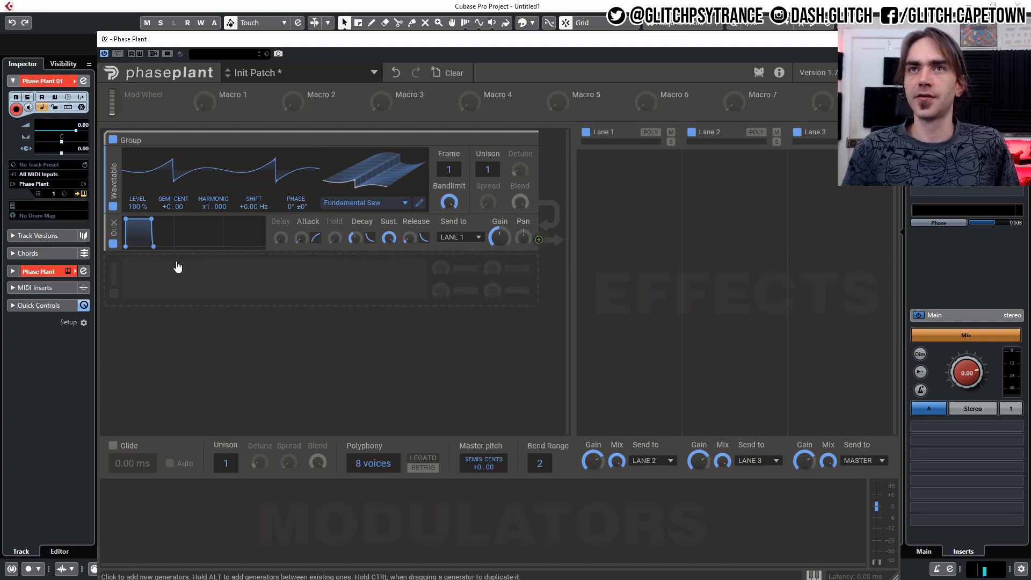
{"action": "left_click_drag", "start_coordinate": [373, 463], "coordinate": [413, 485]}
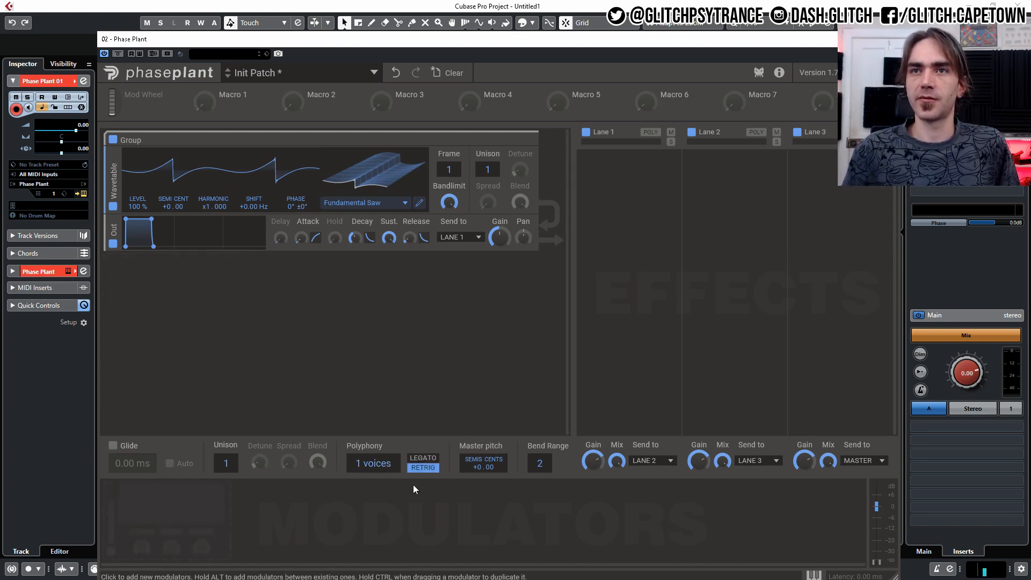
{"action": "left_click", "coordinate": [423, 468]}
{"action": "left_click", "coordinate": [138, 282]}
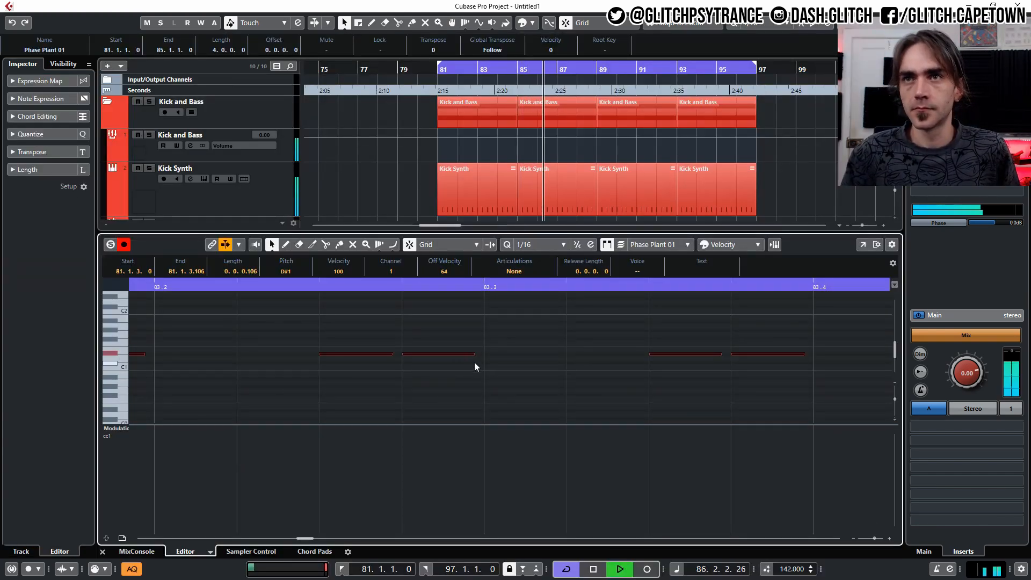
Step: Try lengths of 0.0.0.91 and 0.0.0.98 for all the D#1 bass notes during playback
{"action": "left_click_drag", "start_coordinate": [472, 353], "coordinate": [464, 353]}
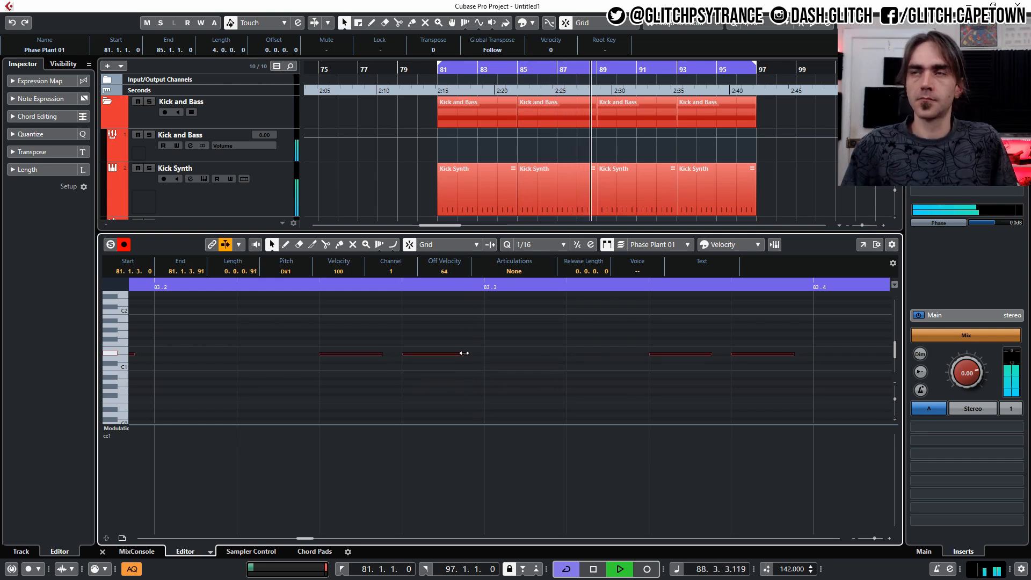
{"action": "left_click_drag", "start_coordinate": [464, 353], "coordinate": [469, 353]}
{"action": "key", "text": "space"}
{"action": "key", "text": "space"}
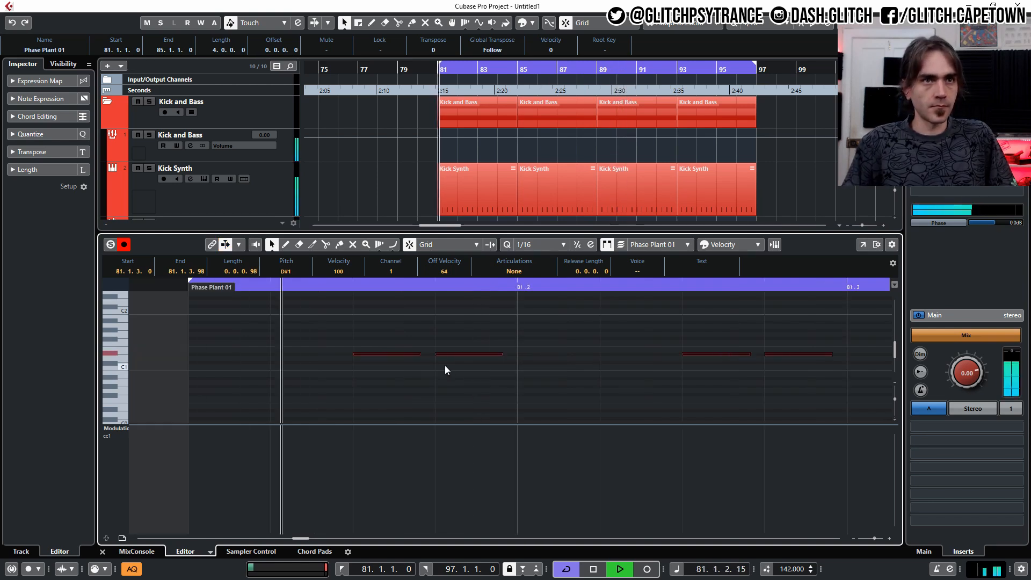
{"action": "key", "text": "g"}
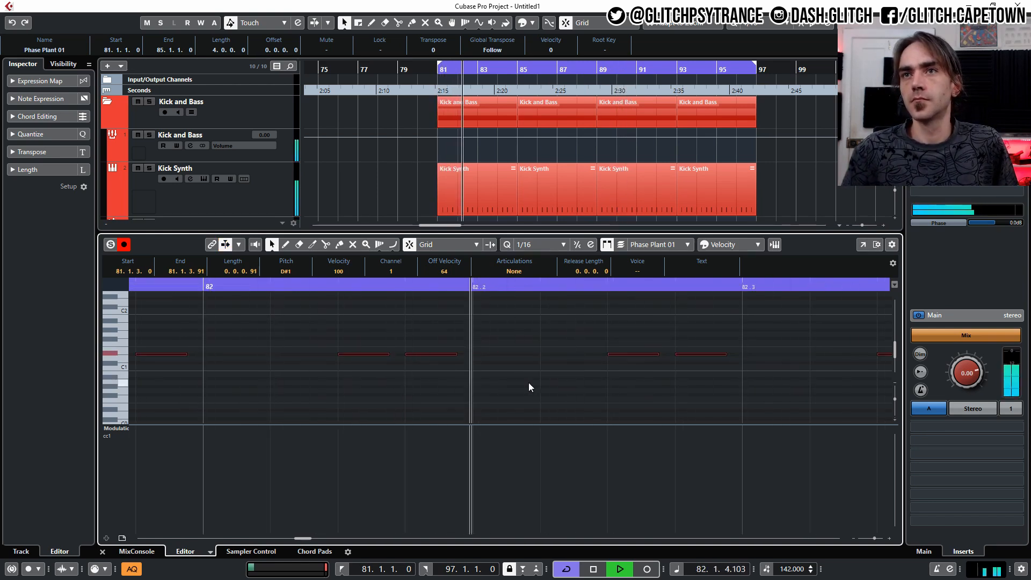
{"action": "scroll", "coordinate": [526, 382], "scroll_direction": "down", "scroll_amount": 3}
{"action": "key", "text": "f"}
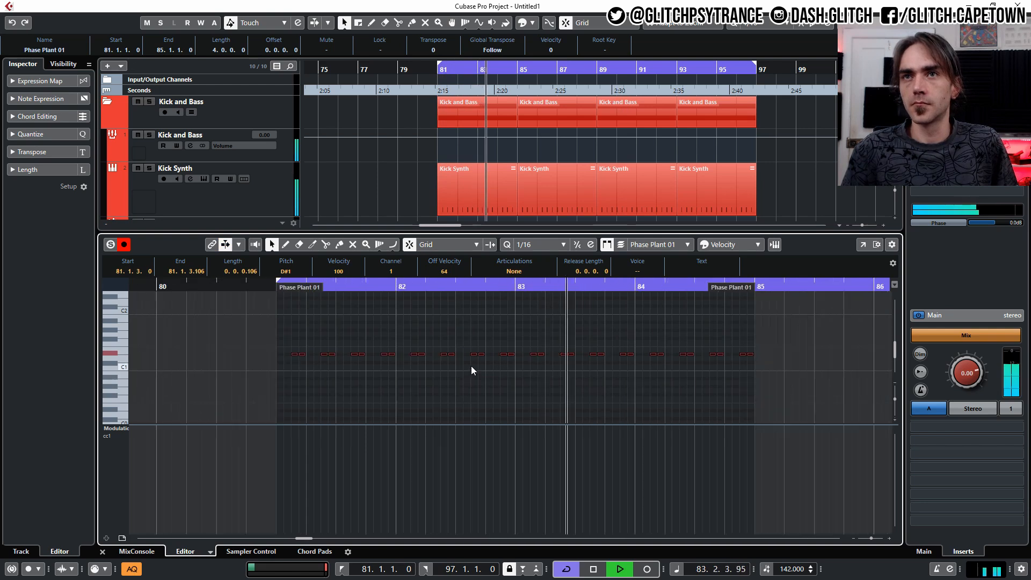
Step: Add a D#1 note at 81.1.2 ahead of the first bass pair and shorten it to 0.0.0.79
{"action": "scroll", "coordinate": [260, 359], "scroll_direction": "left", "scroll_amount": 3}
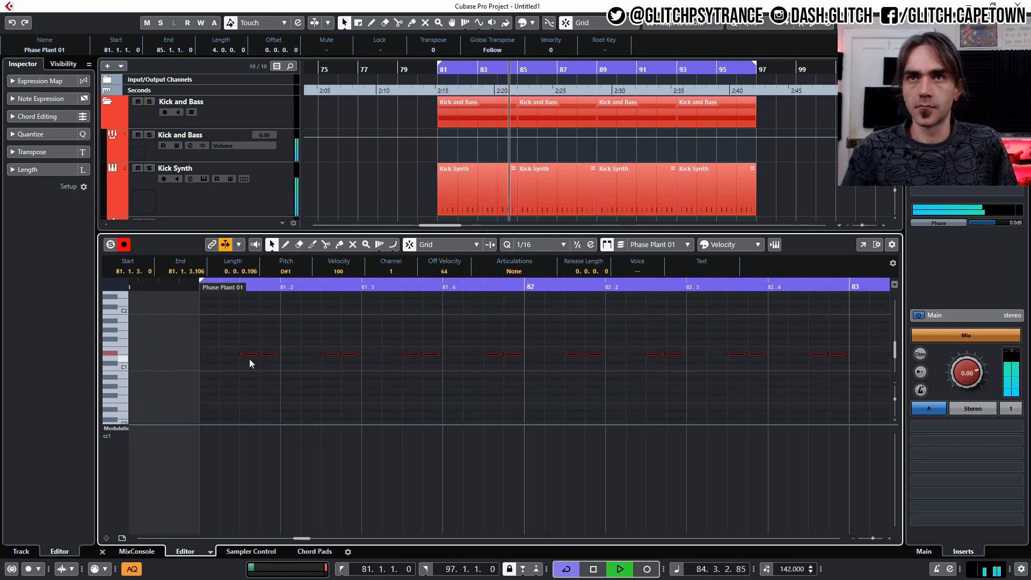
{"action": "left_click", "coordinate": [231, 360]}
{"action": "double_click", "coordinate": [229, 355]}
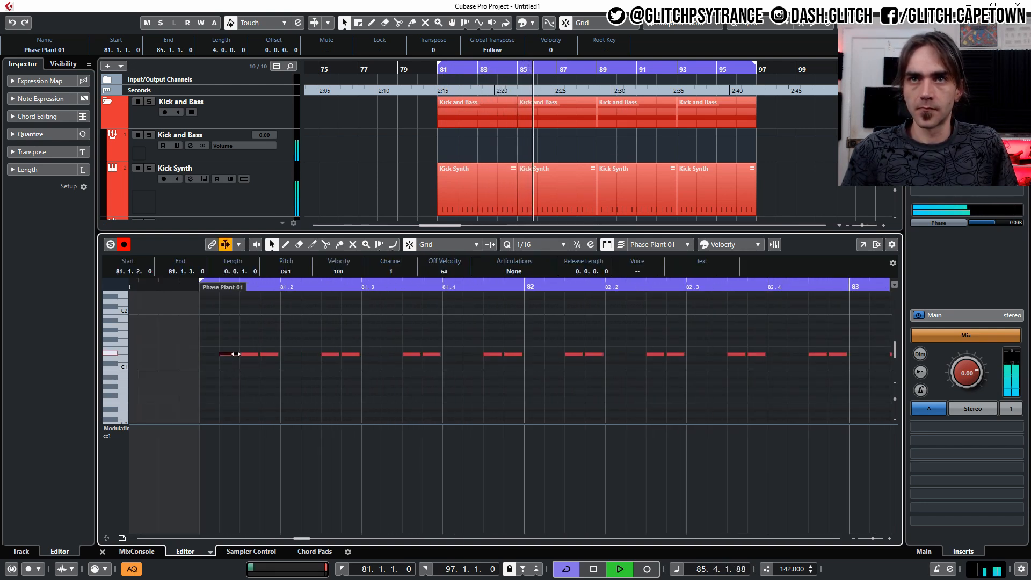
{"action": "scroll", "coordinate": [227, 379], "scroll_direction": "up", "scroll_amount": 3}
{"action": "left_click_drag", "start_coordinate": [246, 355], "coordinate": [239, 354]}
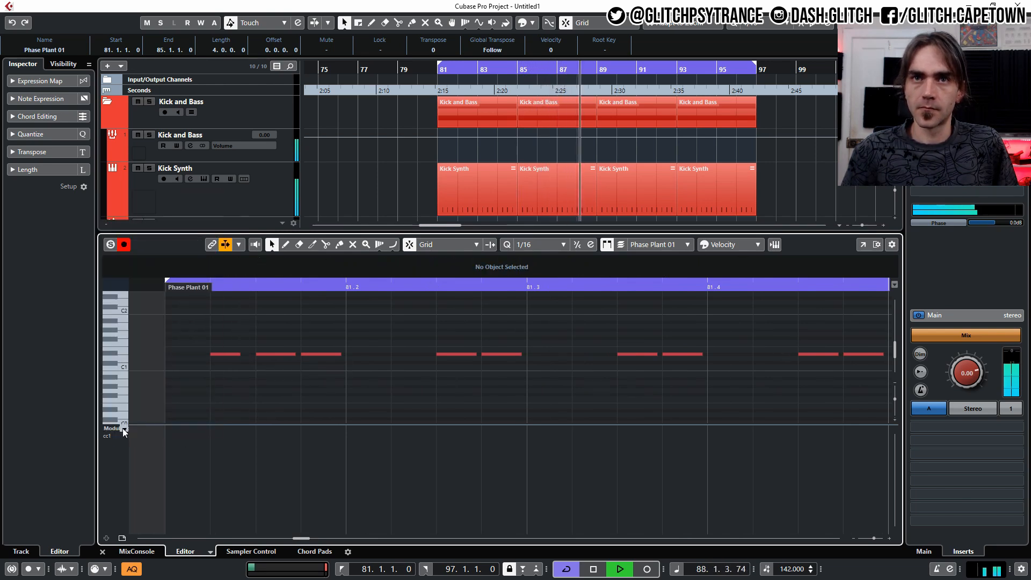
Step: Show the velocity lane and lower the first bass note's velocity to 57
{"action": "left_click", "coordinate": [123, 429]}
{"action": "left_click", "coordinate": [127, 221]}
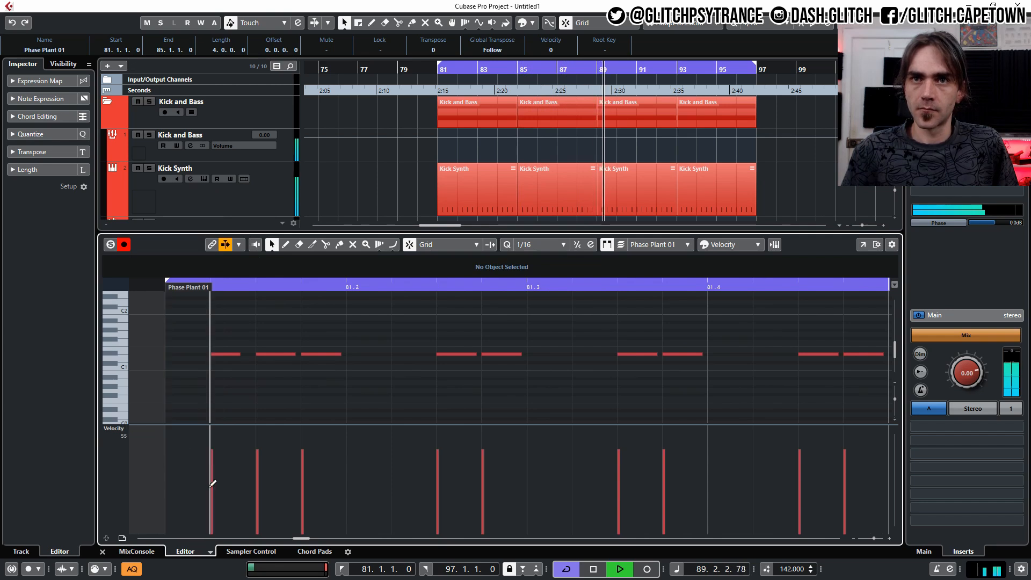
{"action": "key", "text": "space"}
{"action": "key", "text": "space"}
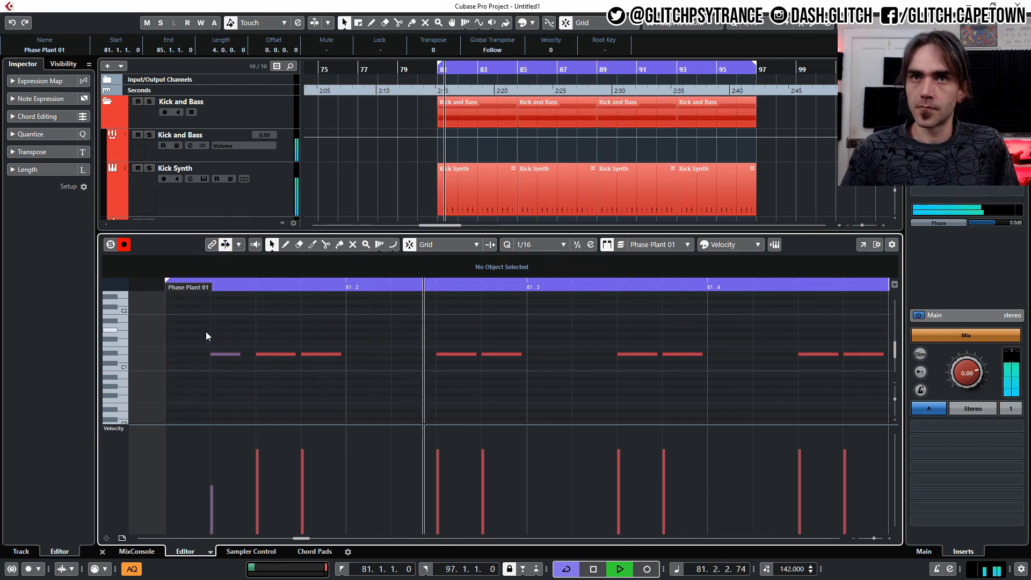
Step: Copy the short velocity-57 D#1 note ahead of every bass pair up to the end of bar 84, keeping its pitch
{"action": "left_click_drag", "start_coordinate": [222, 356], "coordinate": [397, 357]}
{"action": "scroll", "coordinate": [407, 312], "scroll_direction": "down", "scroll_amount": 2}
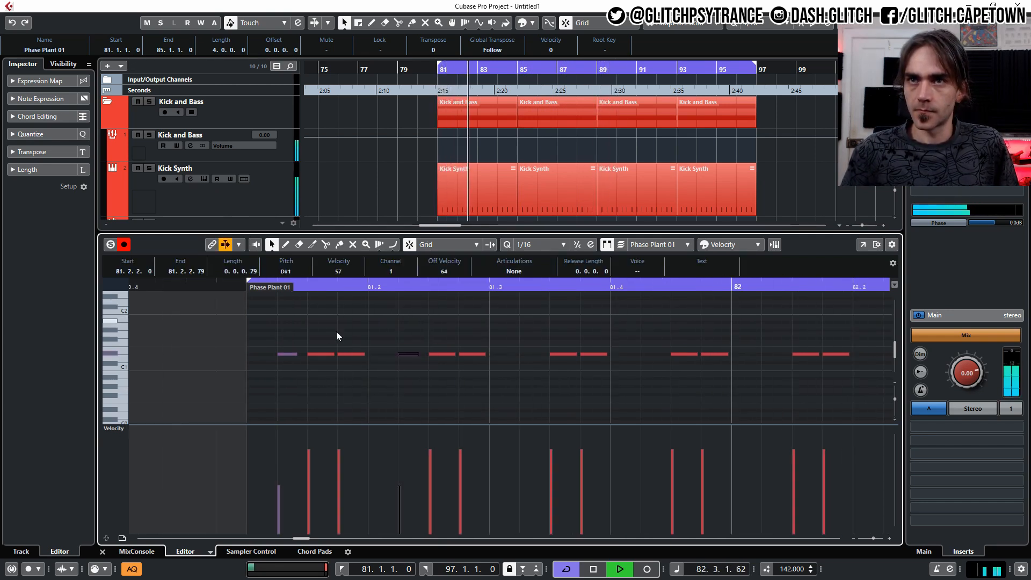
{"action": "left_click_drag", "start_coordinate": [287, 355], "coordinate": [536, 356]}
{"action": "scroll", "coordinate": [500, 360], "scroll_direction": "right", "scroll_amount": 4}
{"action": "scroll", "coordinate": [343, 367], "scroll_direction": "down", "scroll_amount": 1}
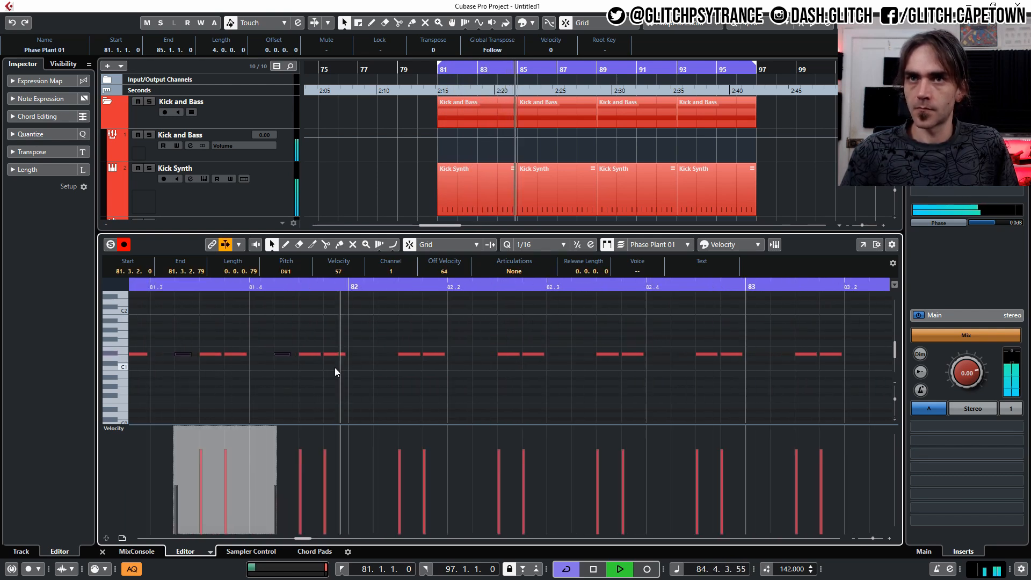
{"action": "left_click_drag", "start_coordinate": [184, 356], "coordinate": [712, 353]}
{"action": "scroll", "coordinate": [578, 356], "scroll_direction": "down", "scroll_amount": 1}
{"action": "scroll", "coordinate": [456, 360], "scroll_direction": "right", "scroll_amount": 5}
{"action": "left_click_drag", "start_coordinate": [328, 355], "coordinate": [734, 357]}
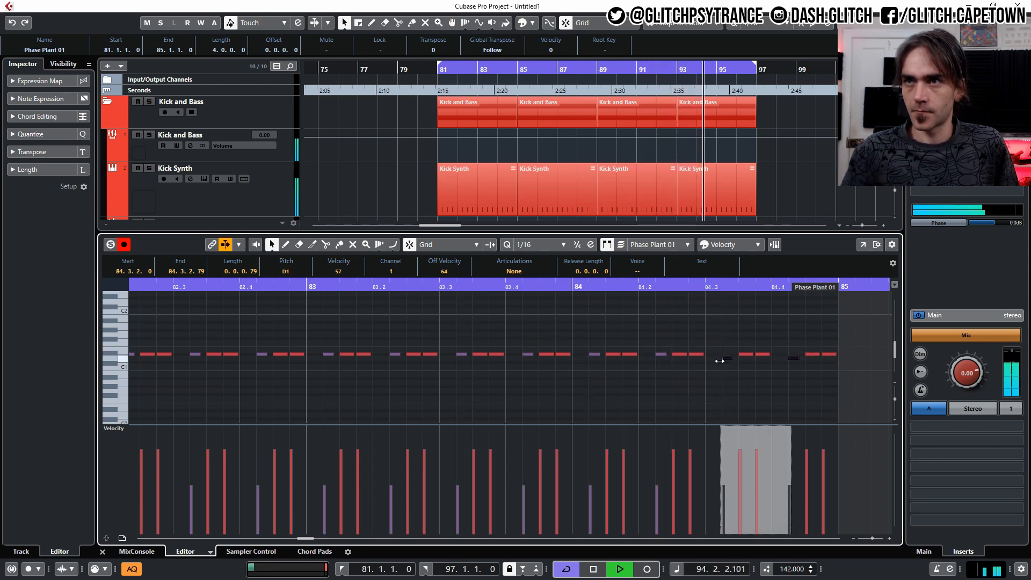
{"action": "key", "text": "Up"}
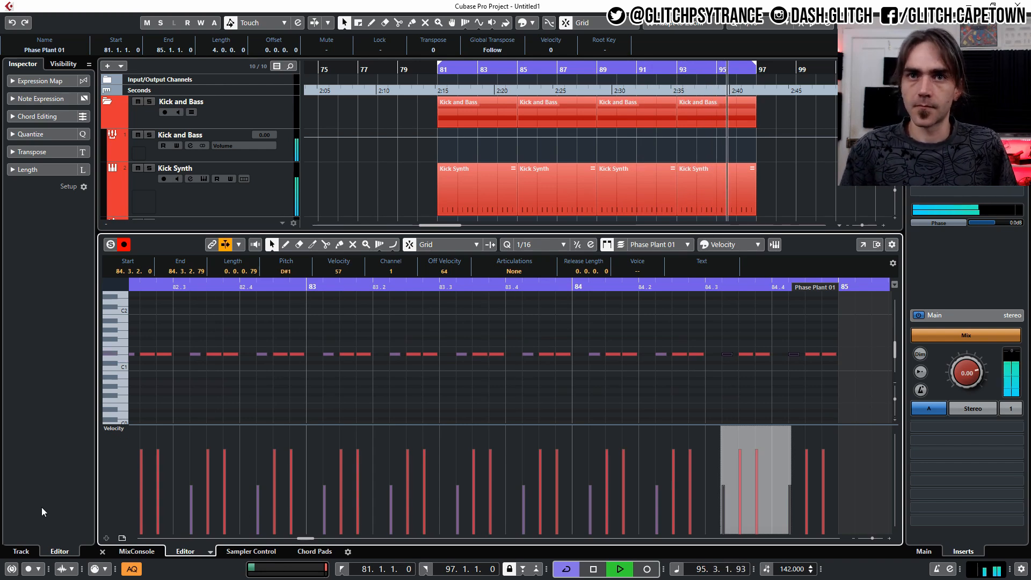
Step: Close the note editor and examine the bass patch's filter cutoff, envelope and available modulators in Phase Plant
{"action": "left_click", "coordinate": [102, 552]}
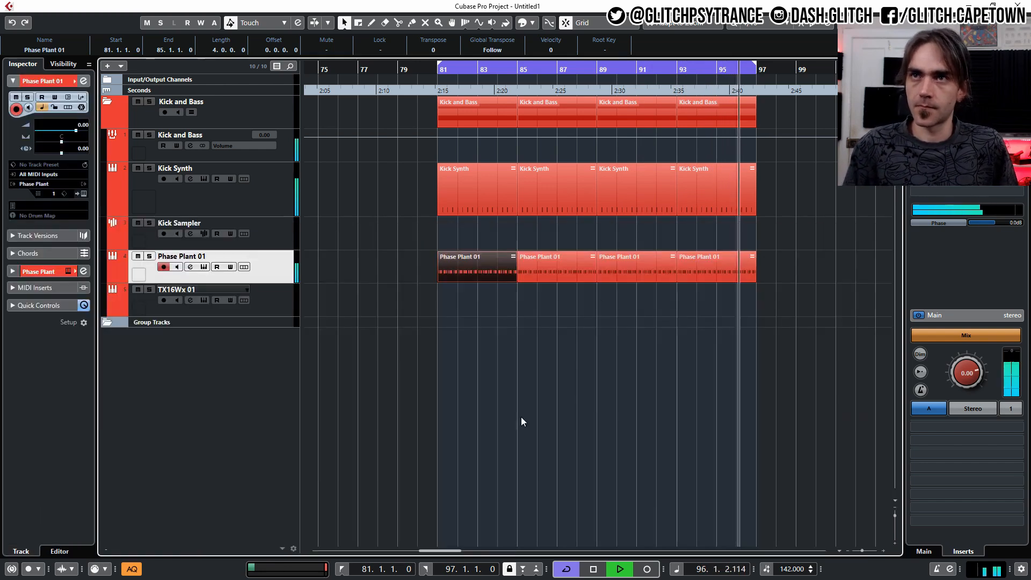
{"action": "left_click", "coordinate": [84, 193]}
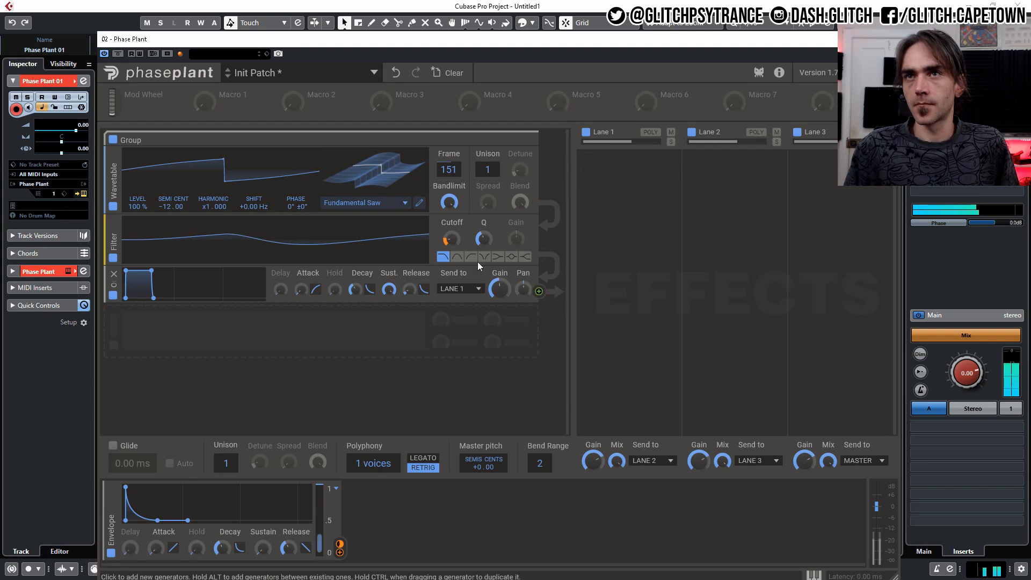
{"action": "left_click_drag", "start_coordinate": [454, 239], "coordinate": [312, 552]}
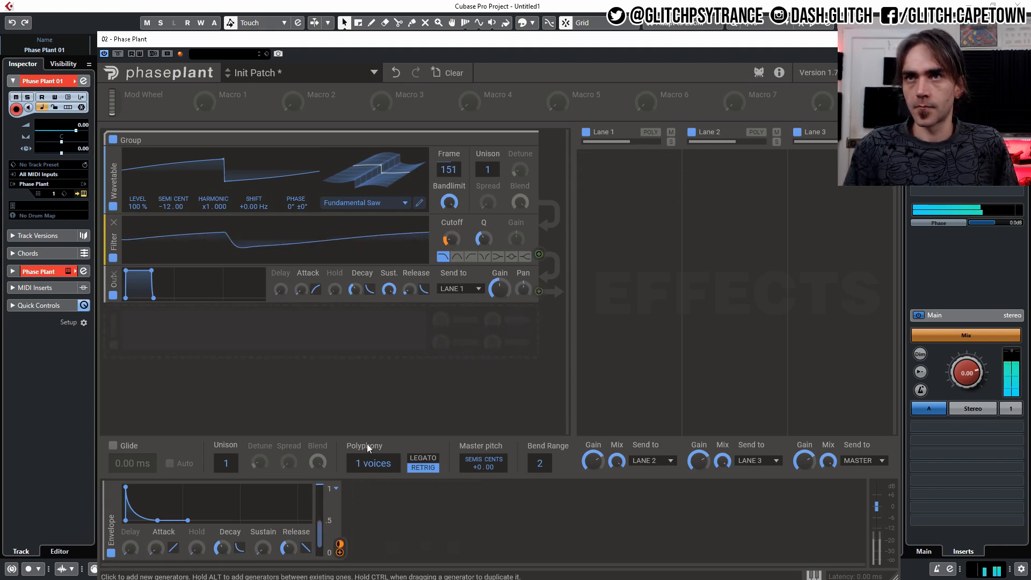
{"action": "left_click", "coordinate": [413, 517]}
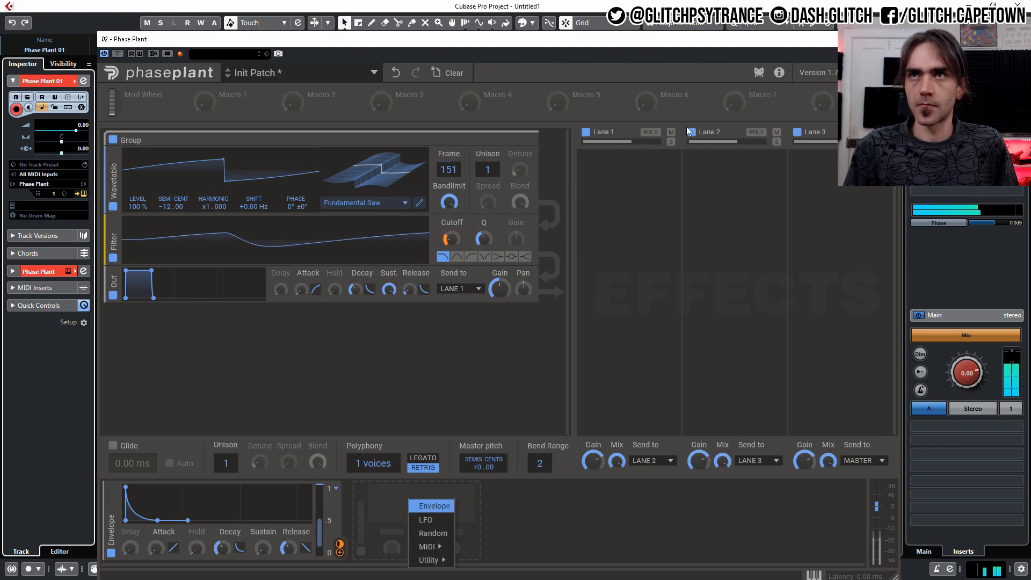
{"action": "left_click", "coordinate": [890, 38]}
Step: Insert LFOTool_x64 as an effect on the Phase Plant 01 bass channel
{"action": "left_click", "coordinate": [83, 83]}
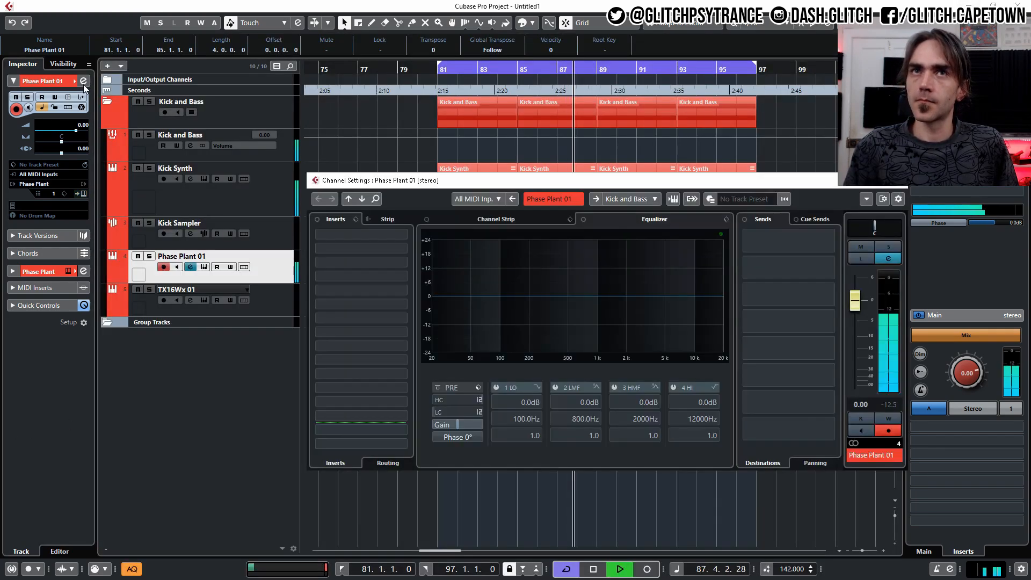
{"action": "left_click", "coordinate": [368, 250]}
{"action": "type", "text": "lfo"}
{"action": "key", "text": "Return"}
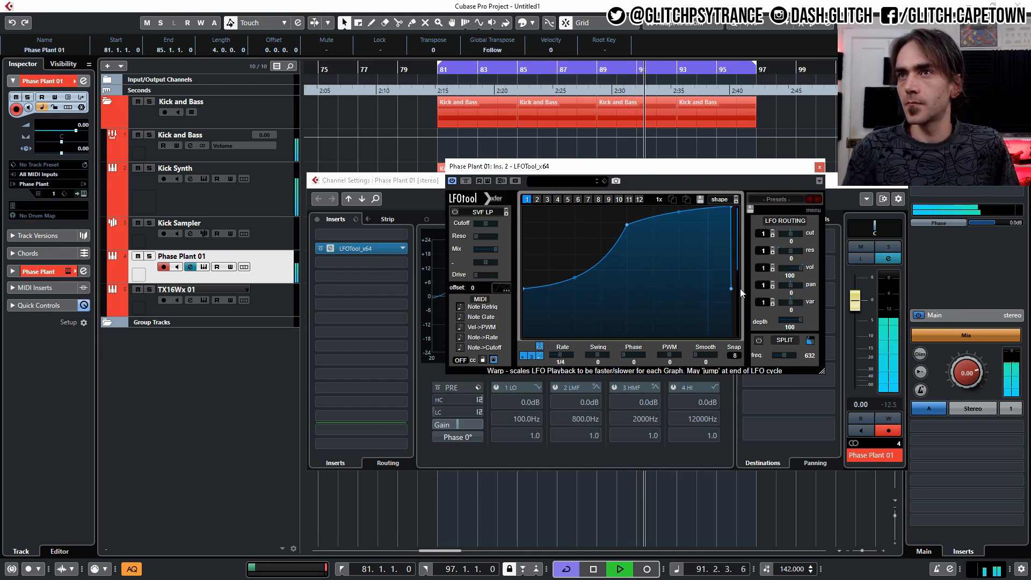
Step: Reshape the LFOTool volume curve to start at zero, rise steeply to full level by mid-cycle and drop at the end, then close the channel settings
{"action": "left_click_drag", "start_coordinate": [732, 289], "coordinate": [731, 334]}
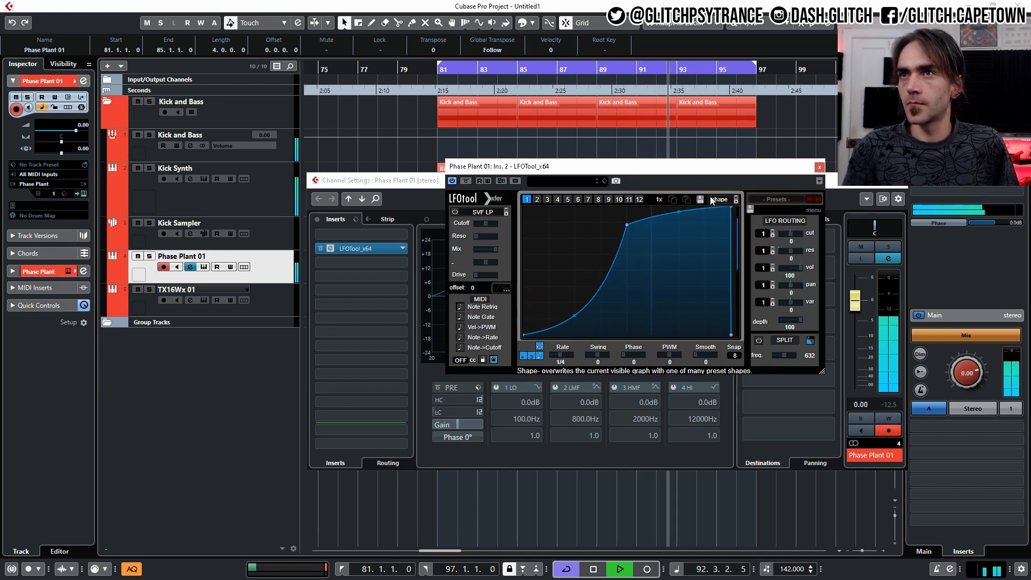
{"action": "left_click_drag", "start_coordinate": [627, 224], "coordinate": [623, 208]}
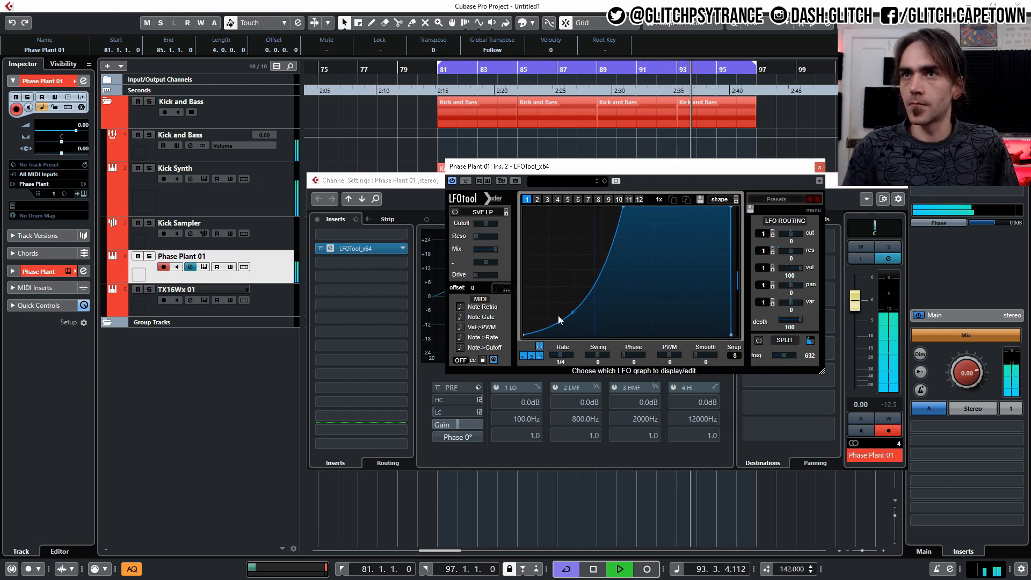
{"action": "left_click_drag", "start_coordinate": [573, 312], "coordinate": [573, 304]}
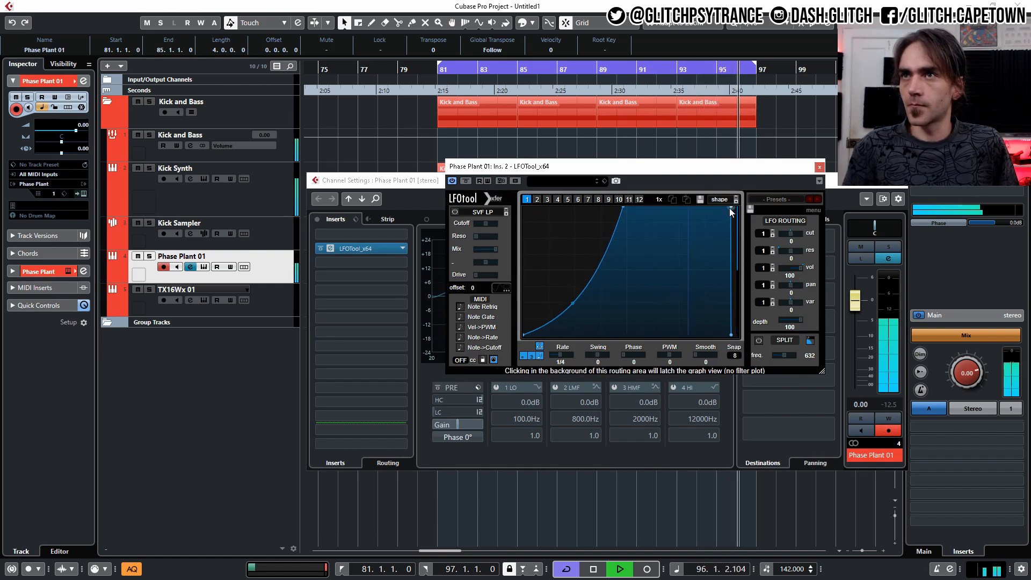
{"action": "left_click_drag", "start_coordinate": [730, 208], "coordinate": [729, 199]}
{"action": "left_click_drag", "start_coordinate": [730, 272], "coordinate": [730, 227]}
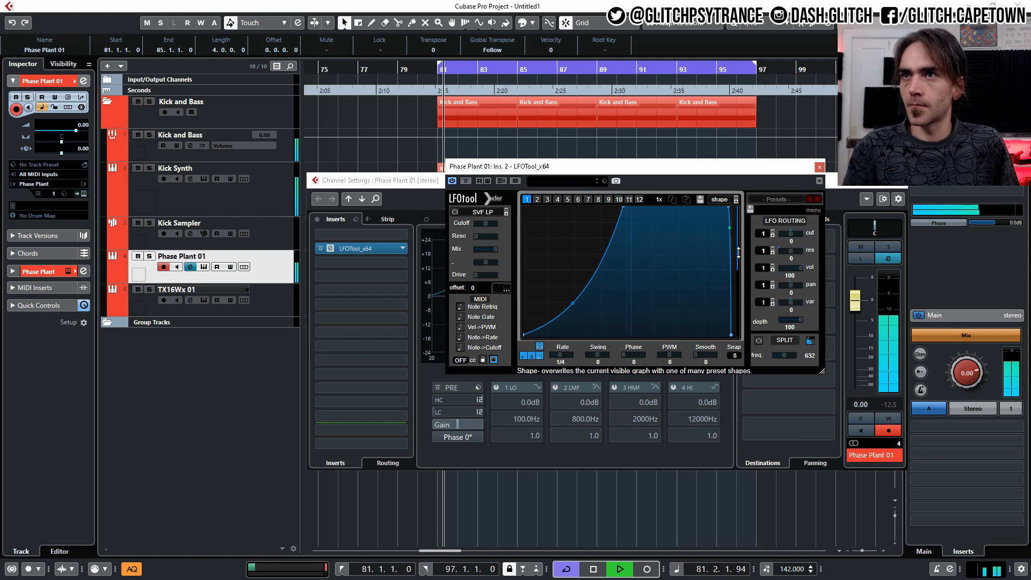
{"action": "left_click", "coordinate": [820, 167]}
{"action": "left_click", "coordinate": [893, 354]}
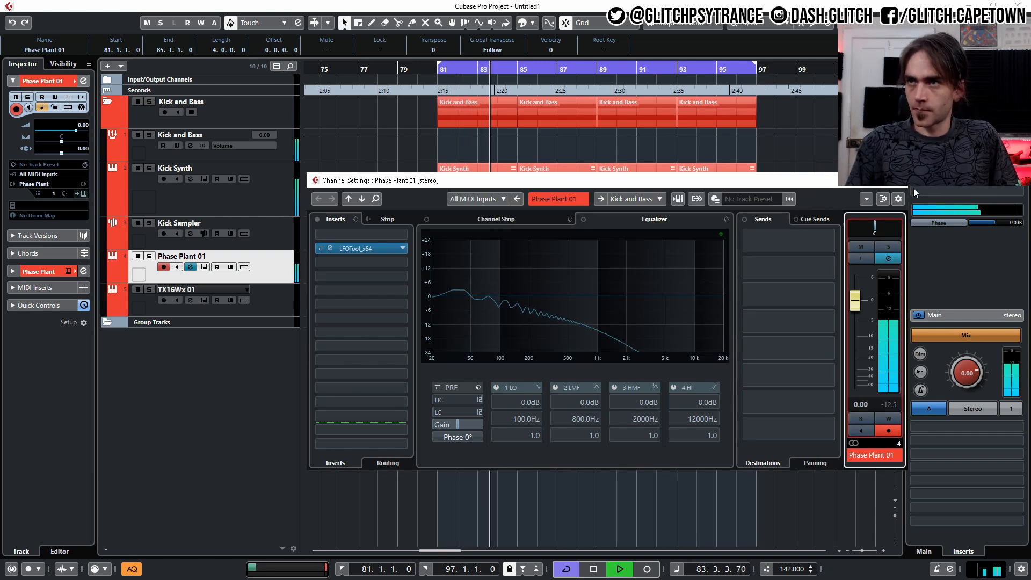
{"action": "left_click", "coordinate": [896, 180]}
{"action": "left_click", "coordinate": [549, 414]}
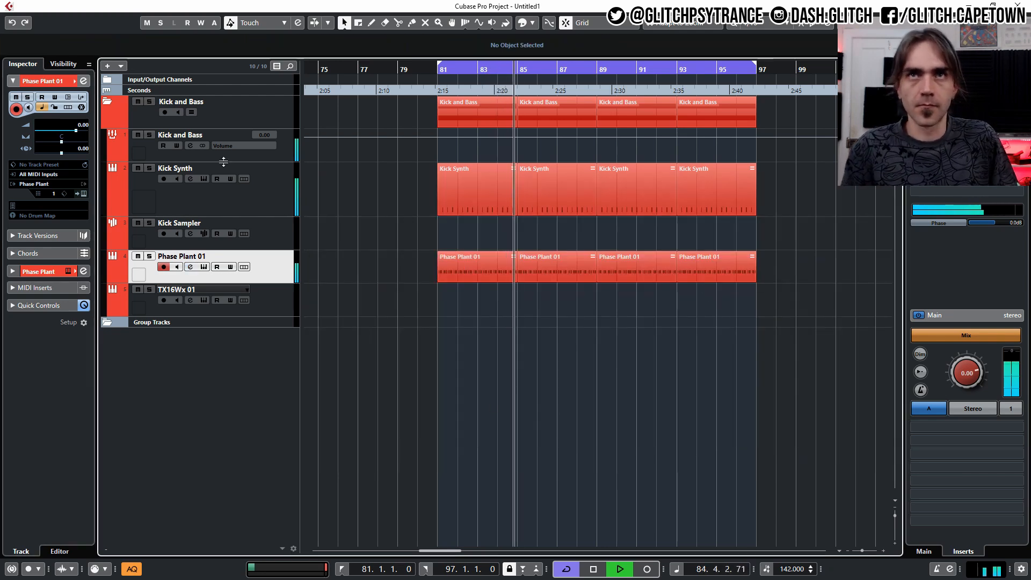
Step: View all channel levels in the MixConsole and move its window higher
{"action": "key", "text": "F3"}
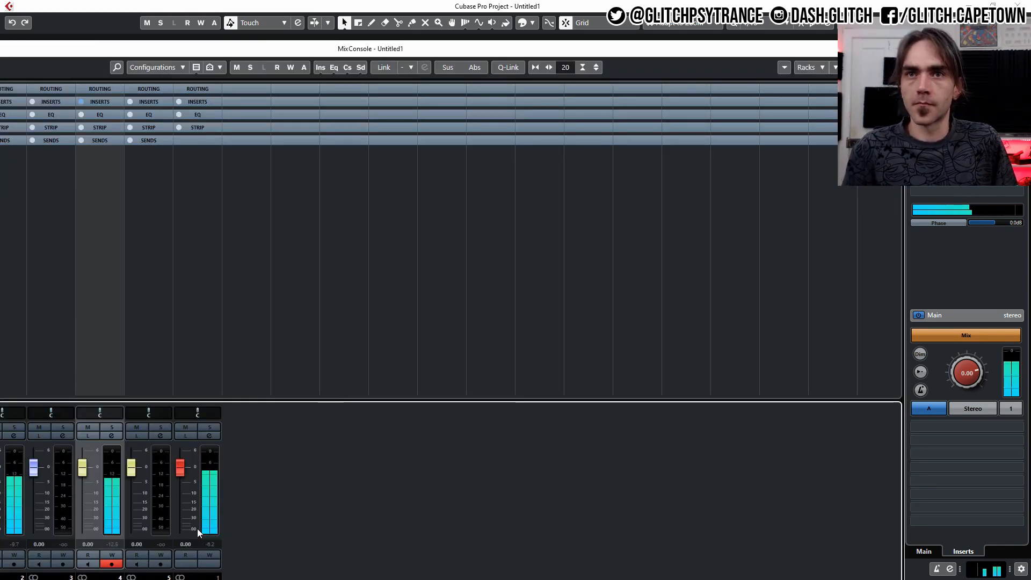
{"action": "left_click_drag", "start_coordinate": [470, 46], "coordinate": [533, 18]}
{"action": "key", "text": "F3"}
Step: Cut the Kick Synth channel's high EQ band by 1.1 dB at 780.2 Hz and leave the low-mid band disabled
{"action": "left_click", "coordinate": [243, 192]}
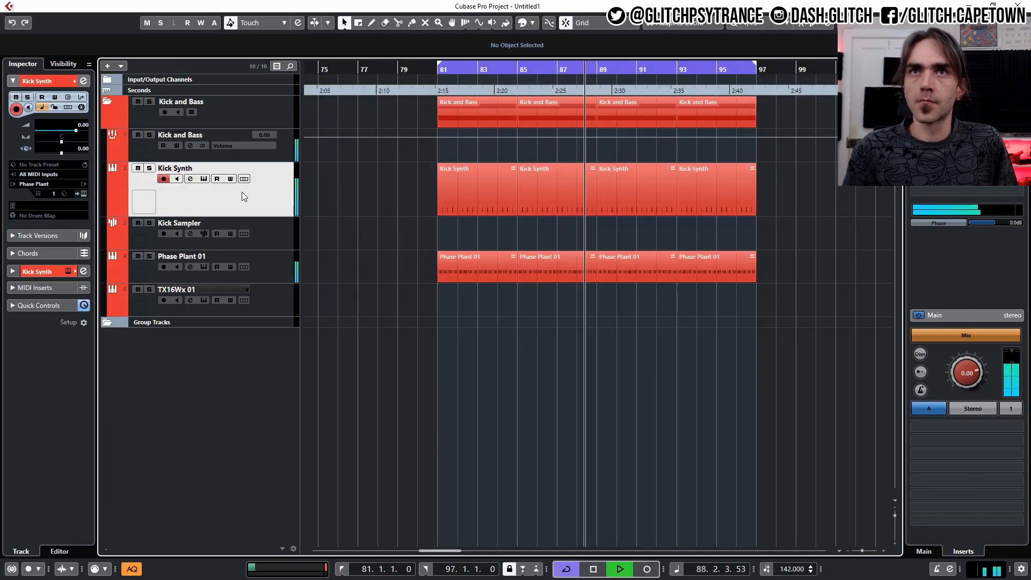
{"action": "left_click", "coordinate": [83, 81]}
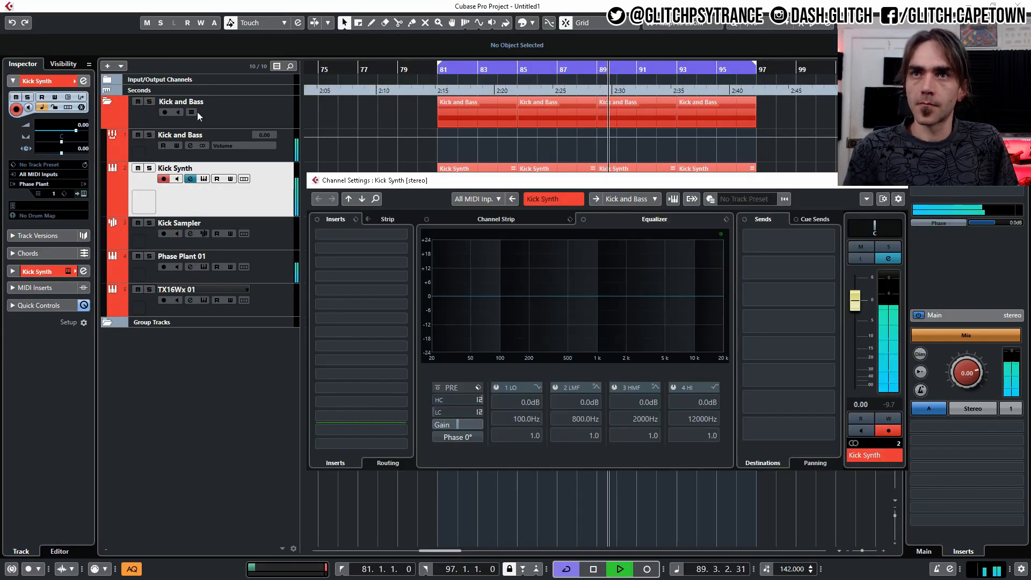
{"action": "left_click", "coordinate": [889, 405]}
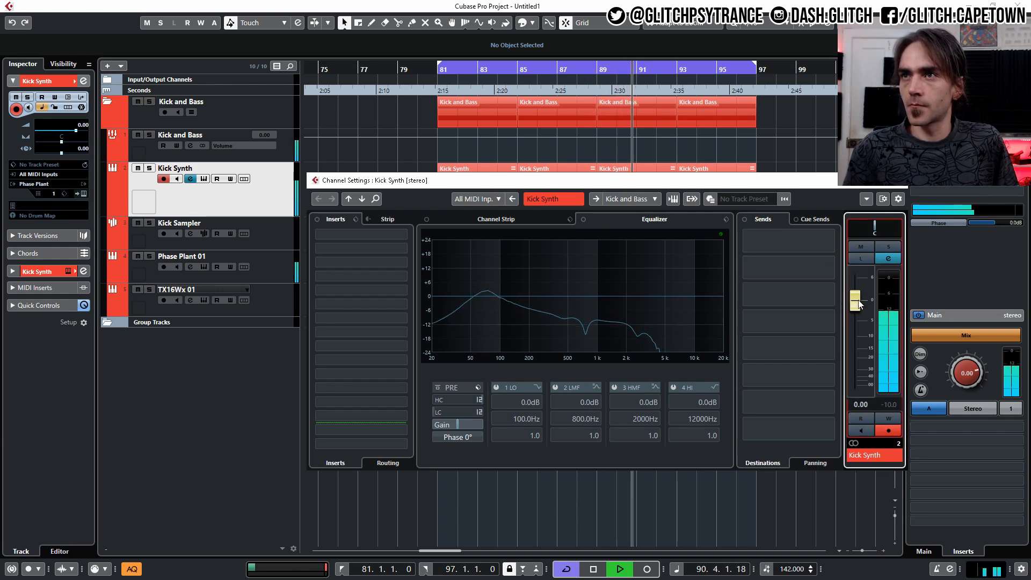
{"action": "left_click_drag", "start_coordinate": [666, 308], "coordinate": [488, 299]}
{"action": "left_click", "coordinate": [556, 387]}
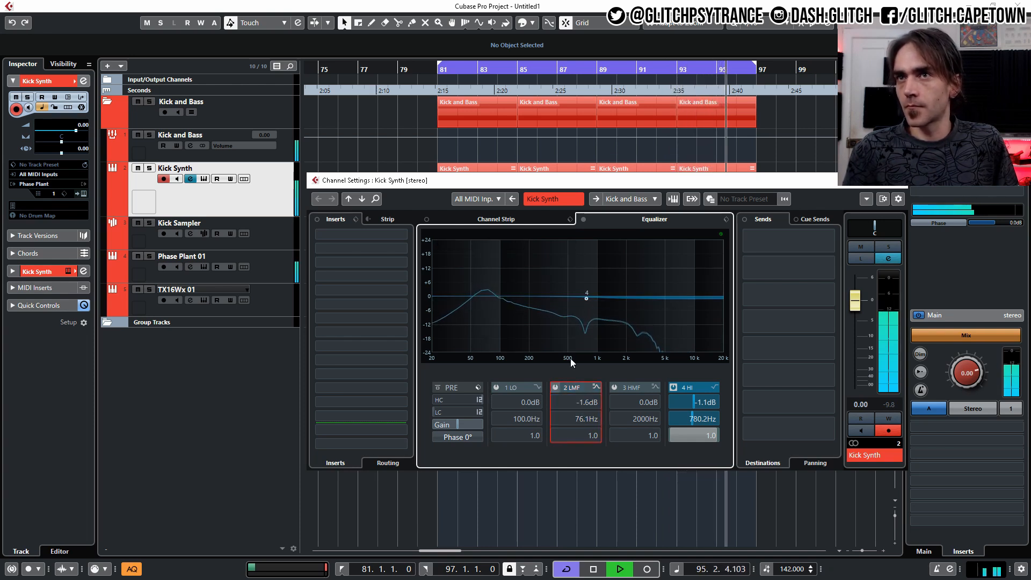
Step: Lower the Kick Synth channel's fader to -1.75 dB while checking its peak level, then close the channel settings
{"action": "left_click_drag", "start_coordinate": [856, 300], "coordinate": [852, 321]}
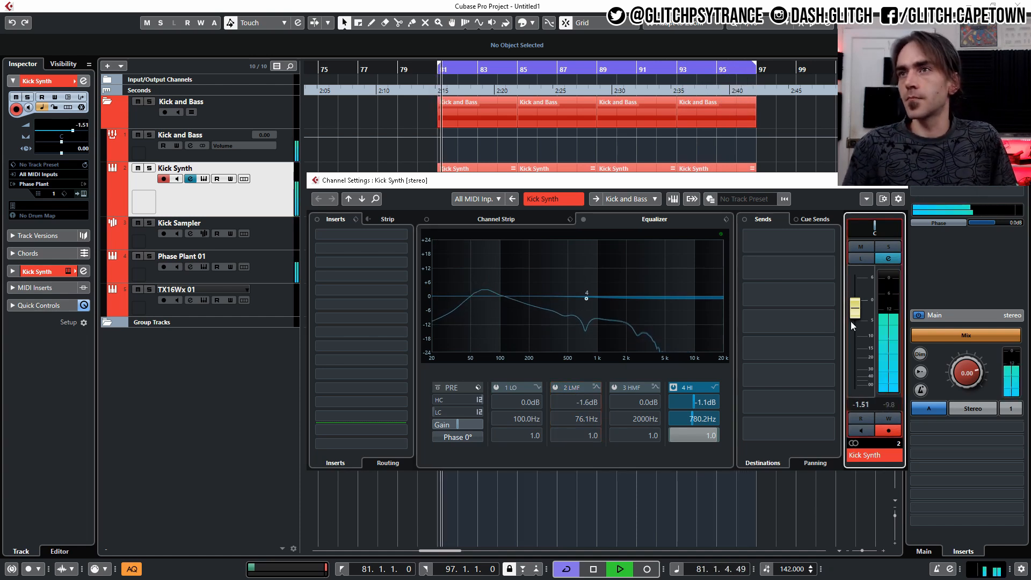
{"action": "left_click", "coordinate": [887, 405]}
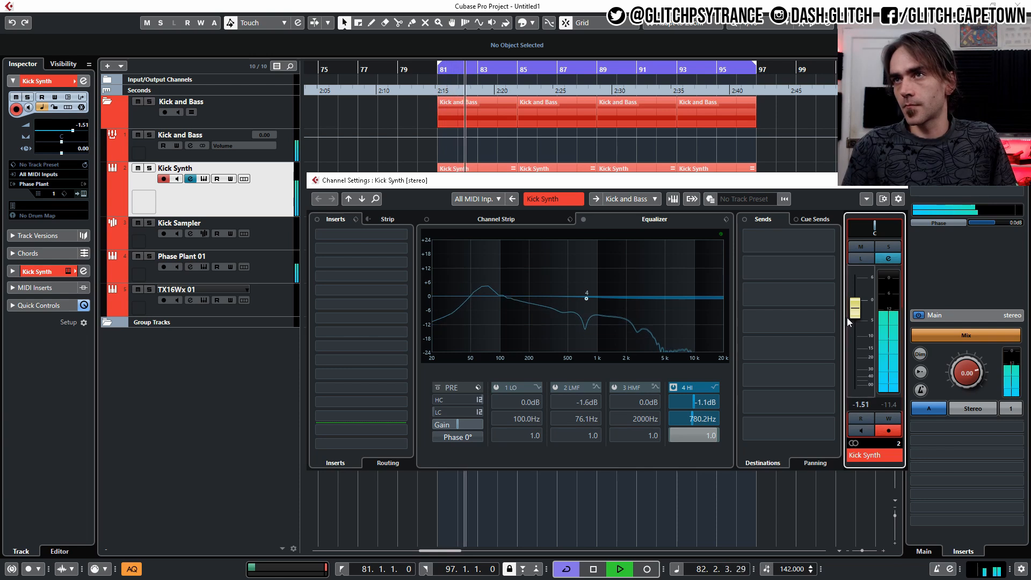
{"action": "left_click_drag", "start_coordinate": [856, 308], "coordinate": [855, 310]}
{"action": "left_click", "coordinate": [880, 406]}
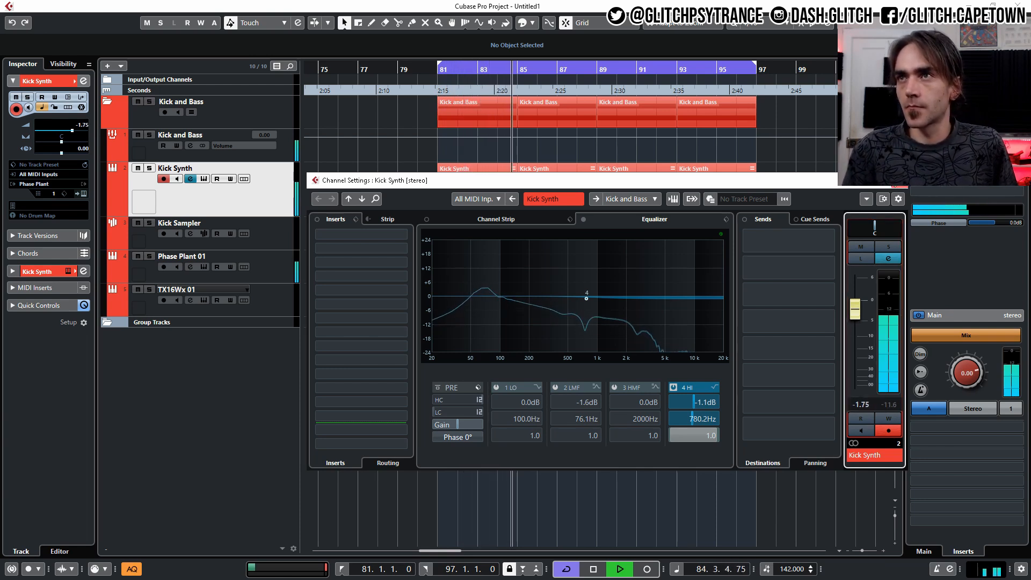
{"action": "left_click", "coordinate": [898, 180]}
Step: Check the Kick and Bass group channel's peak level in its channel settings
{"action": "left_click", "coordinate": [127, 144]}
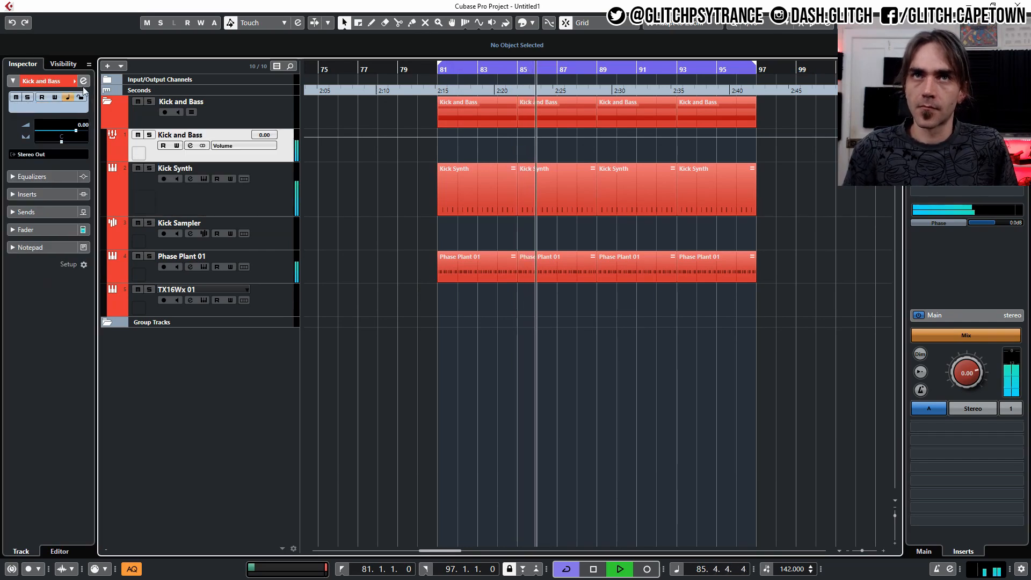
{"action": "left_click", "coordinate": [82, 81]}
{"action": "left_click", "coordinate": [890, 403]}
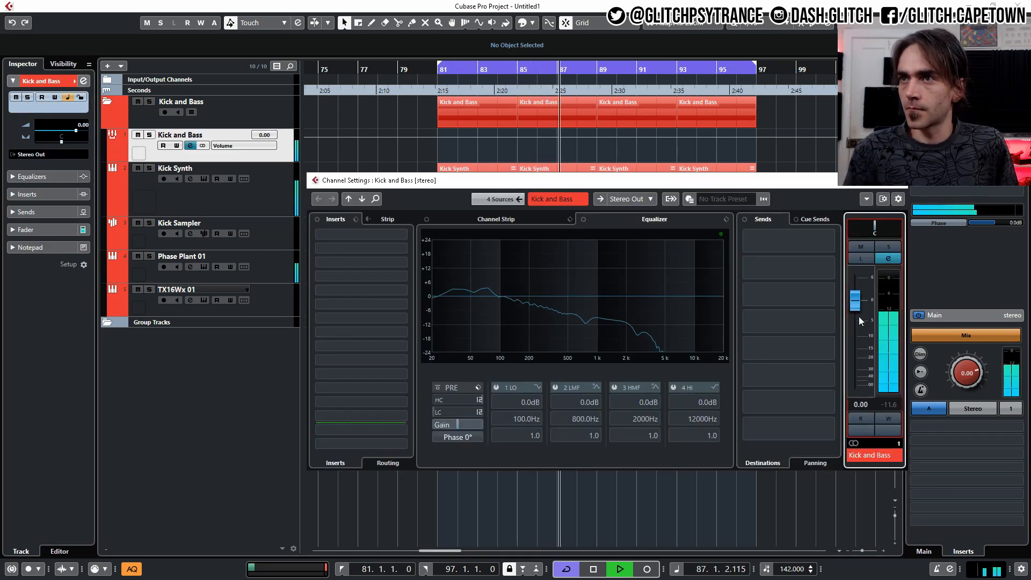
Step: Lower the volumes of the four tracks from Kick Synth to TX16Wx 01 together, bringing Kick Synth to -2.31 dB
{"action": "left_click", "coordinate": [275, 298], "text": "shift"}
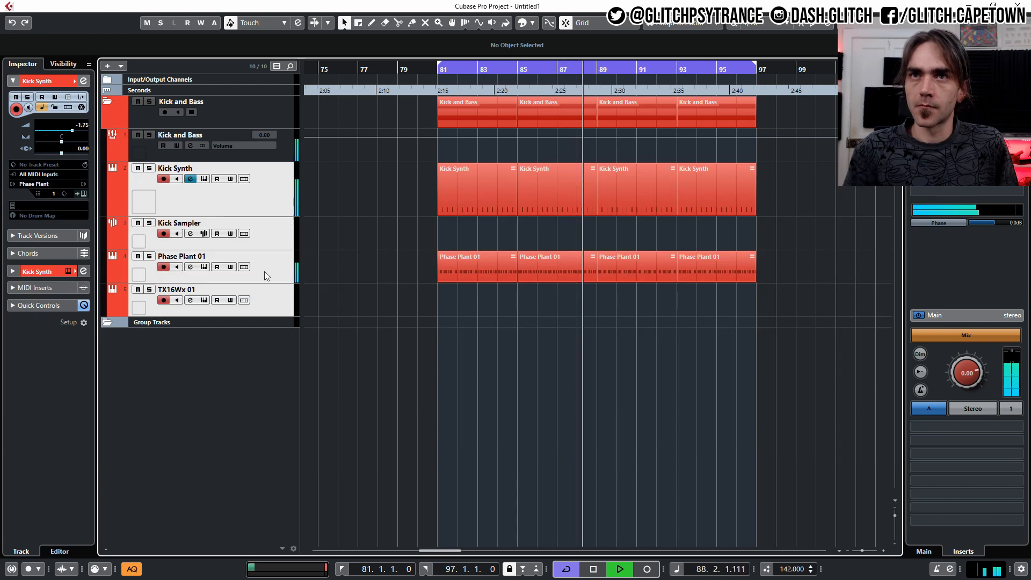
{"action": "left_click", "coordinate": [89, 127]}
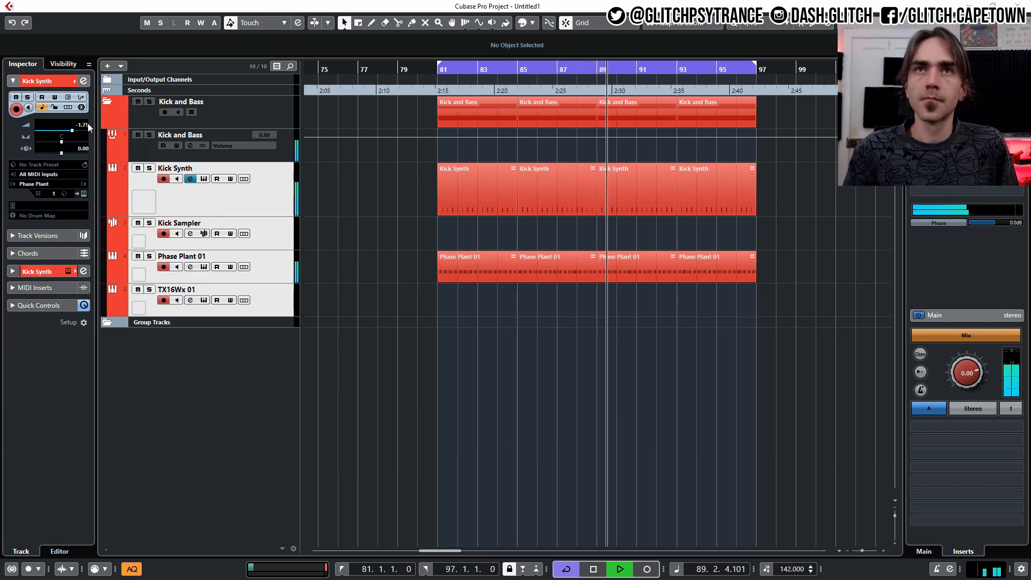
{"action": "left_click", "coordinate": [83, 81]}
{"action": "left_click", "coordinate": [265, 433]}
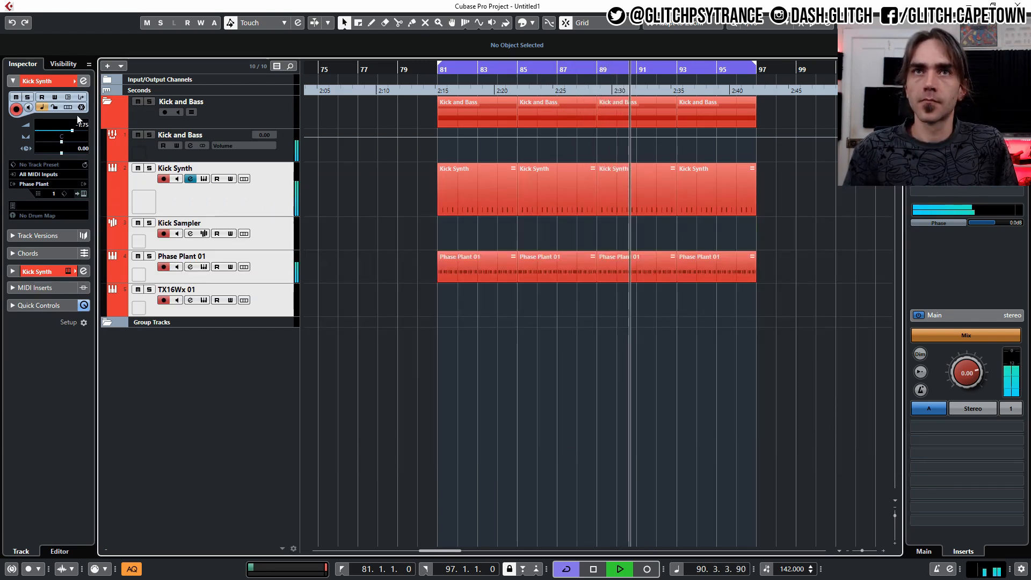
{"action": "scroll", "coordinate": [83, 130], "scroll_direction": "down", "scroll_amount": 2}
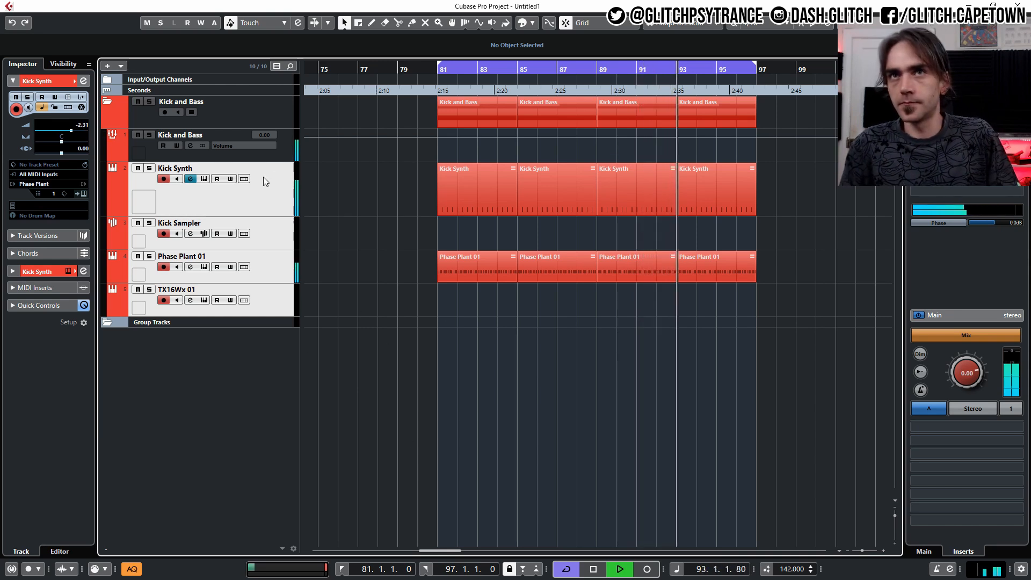
Step: Select the Kick and Bass group track and compare the adjusted channel levels in the MixConsole
{"action": "left_click", "coordinate": [287, 157]}
{"action": "key", "text": "F3"}
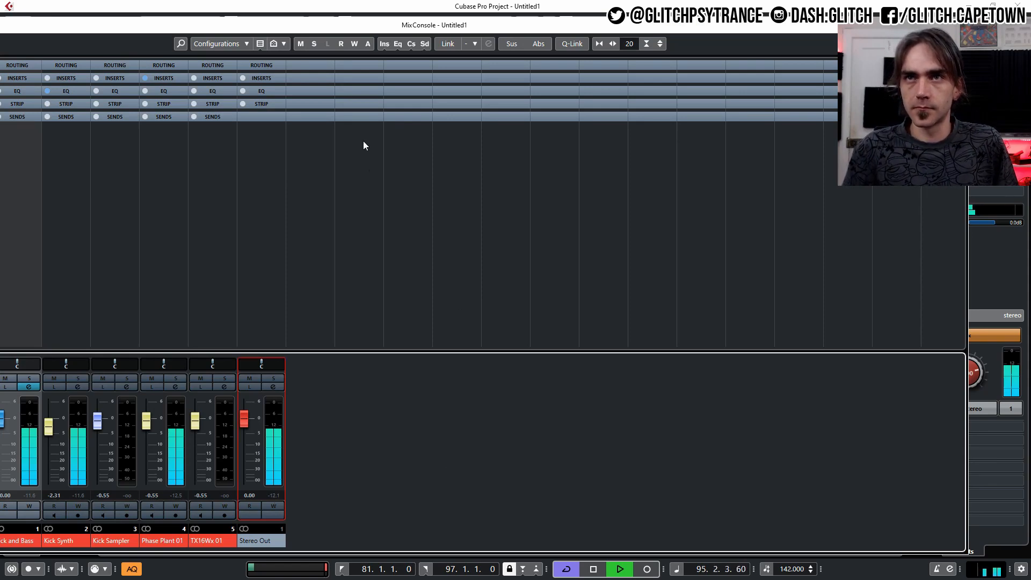
{"action": "left_click_drag", "start_coordinate": [416, 31], "coordinate": [433, 26]}
{"action": "key", "text": "F3"}
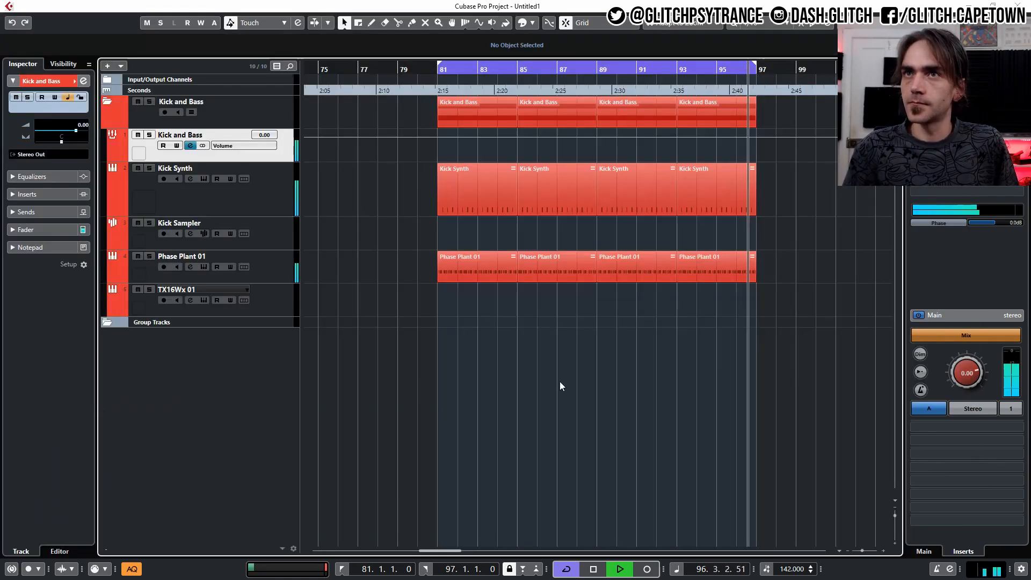
Step: Collapse the Kick and Bass folder, make its track slightly taller and expand it again
{"action": "left_click", "coordinate": [108, 102]}
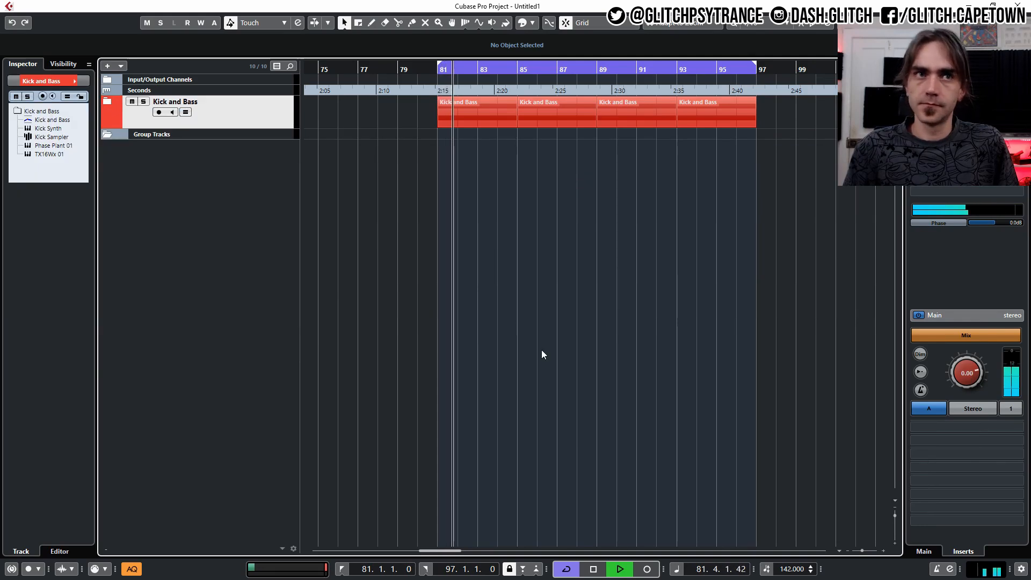
{"action": "scroll", "coordinate": [522, 343], "scroll_direction": "down", "scroll_amount": 1}
{"action": "scroll", "coordinate": [456, 305], "scroll_direction": "right", "scroll_amount": 2}
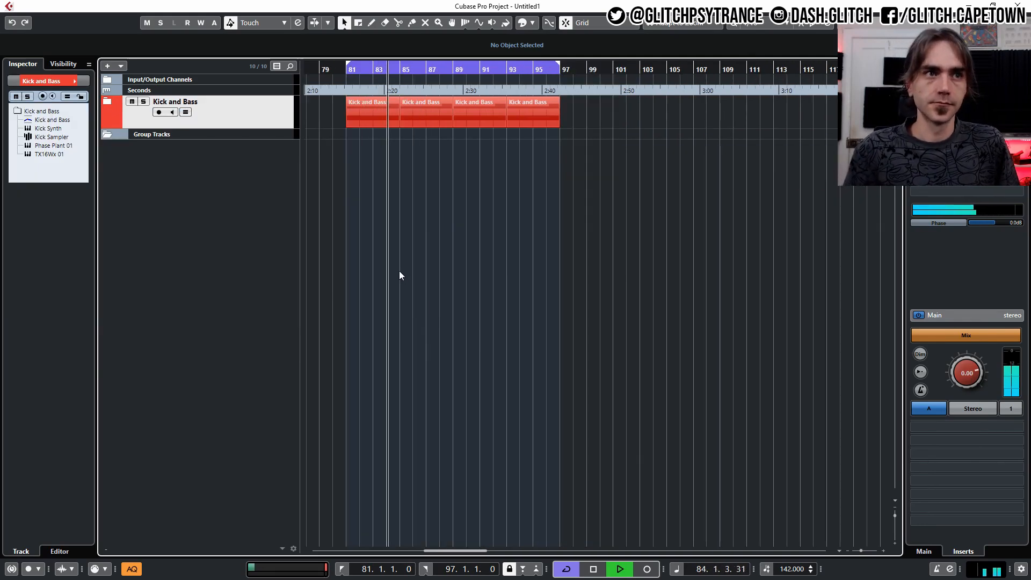
{"action": "scroll", "coordinate": [387, 282], "scroll_direction": "up", "scroll_amount": 1}
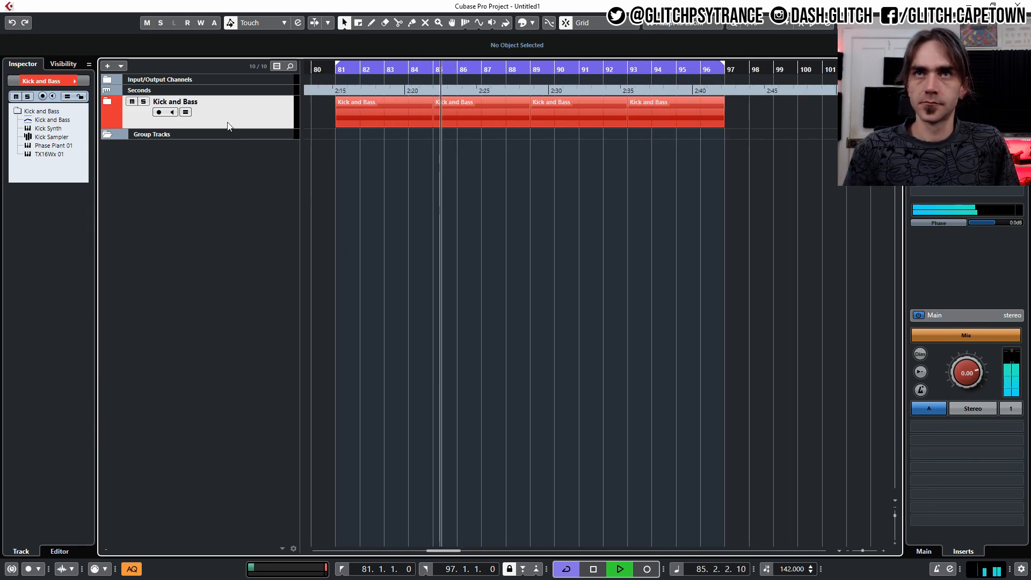
{"action": "left_click_drag", "start_coordinate": [239, 128], "coordinate": [240, 138]}
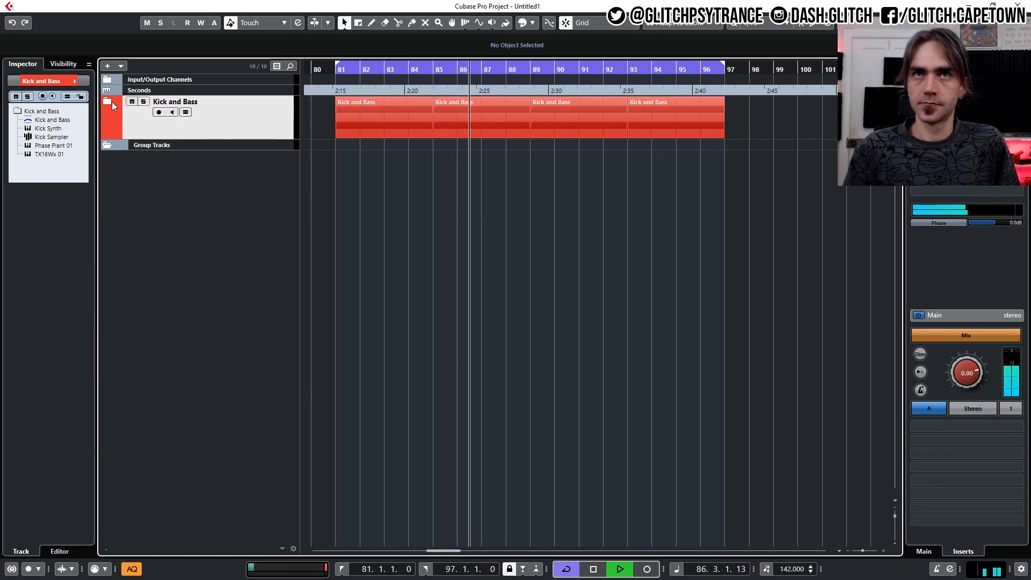
{"action": "left_click", "coordinate": [109, 102]}
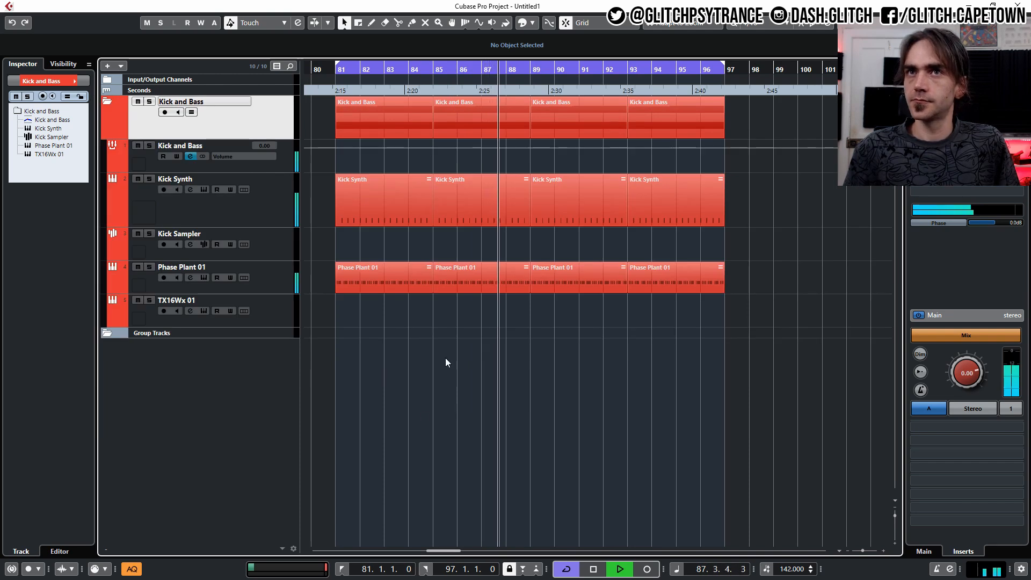
Step: Show the bars before 81 and increase the height of the Kick and Bass group track
{"action": "scroll", "coordinate": [444, 357], "scroll_direction": "left", "scroll_amount": 3}
{"action": "left_click", "coordinate": [279, 170]}
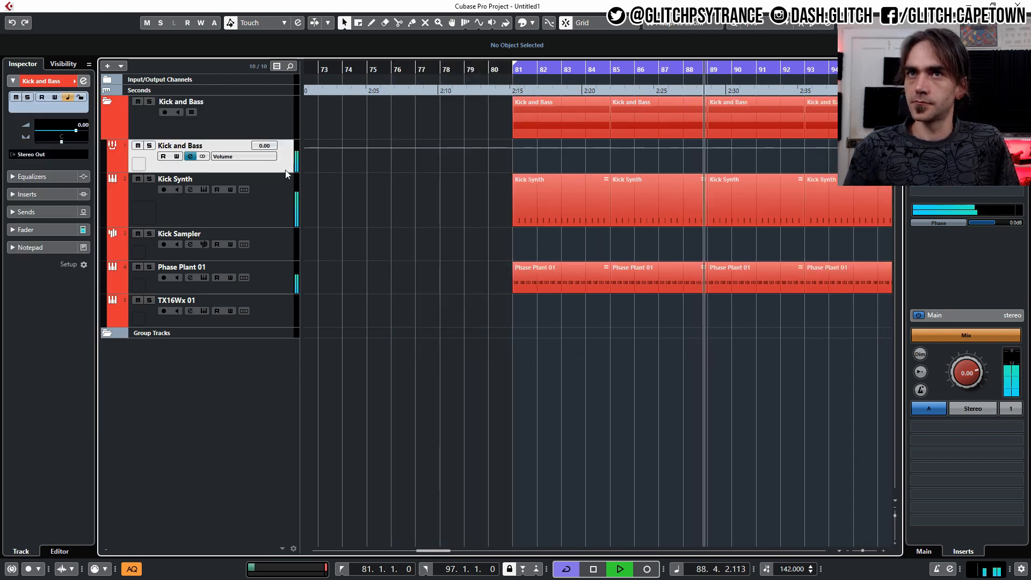
{"action": "left_click_drag", "start_coordinate": [279, 171], "coordinate": [277, 193]}
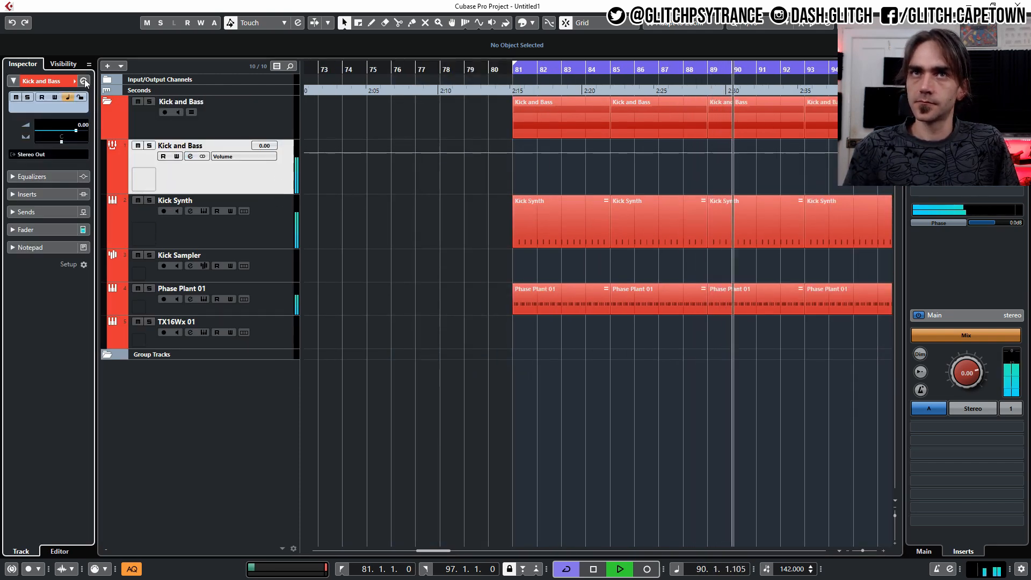
Step: Insert LFOTool_x64 in the fourth insert slot of the Kick and Bass group channel
{"action": "left_click", "coordinate": [83, 80]}
{"action": "left_click", "coordinate": [365, 277]}
{"action": "type", "text": "lfo"}
{"action": "key", "text": "Return"}
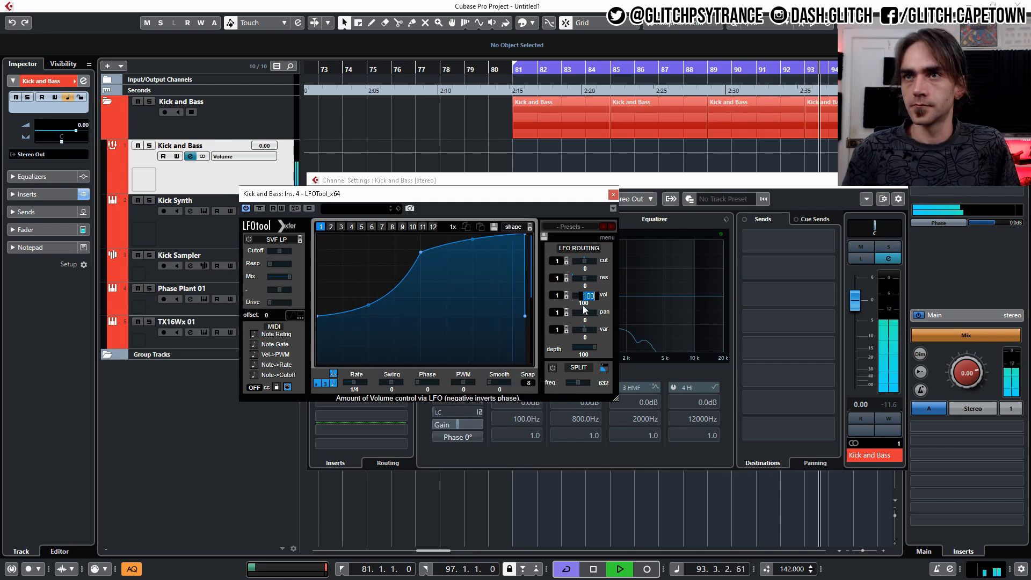
Step: In LFOTool, set the volume routing to 0, flatten the LFO graph, show the waveform overlay and enlarge the plugin window
{"action": "left_click", "coordinate": [581, 301], "text": "ctrl"}
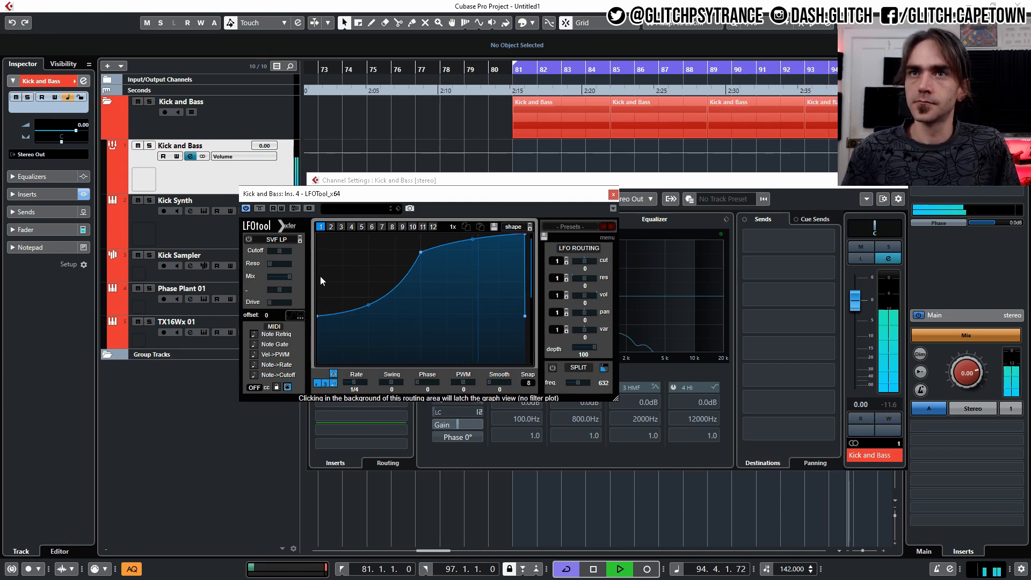
{"action": "mouse_move", "coordinate": [327, 320]}
{"action": "left_mouse_down"}
{"action": "mouse_move", "coordinate": [335, 401]}
{"action": "mouse_move", "coordinate": [548, 454]}
{"action": "left_mouse_up"}
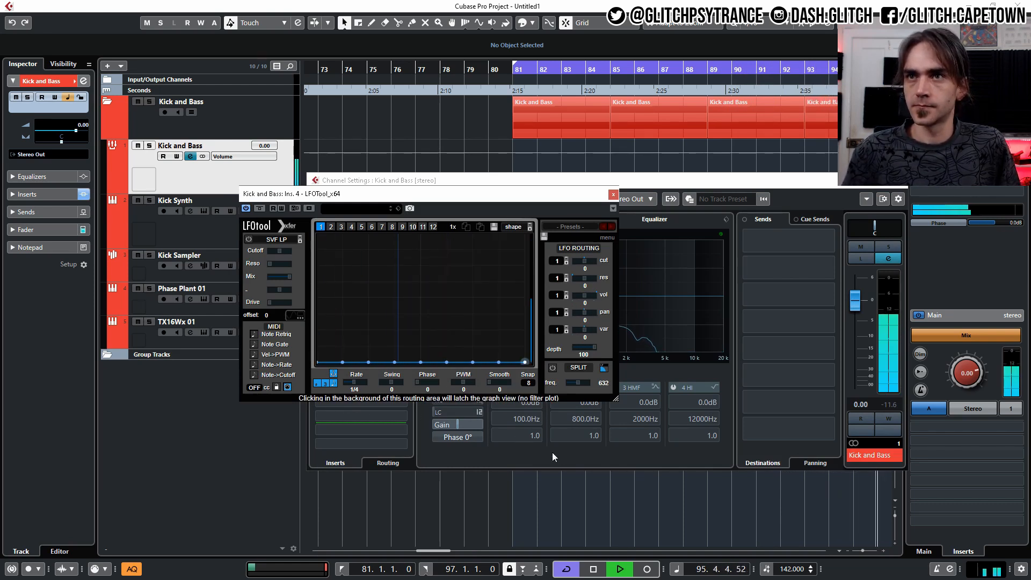
{"action": "left_click", "coordinate": [291, 316]}
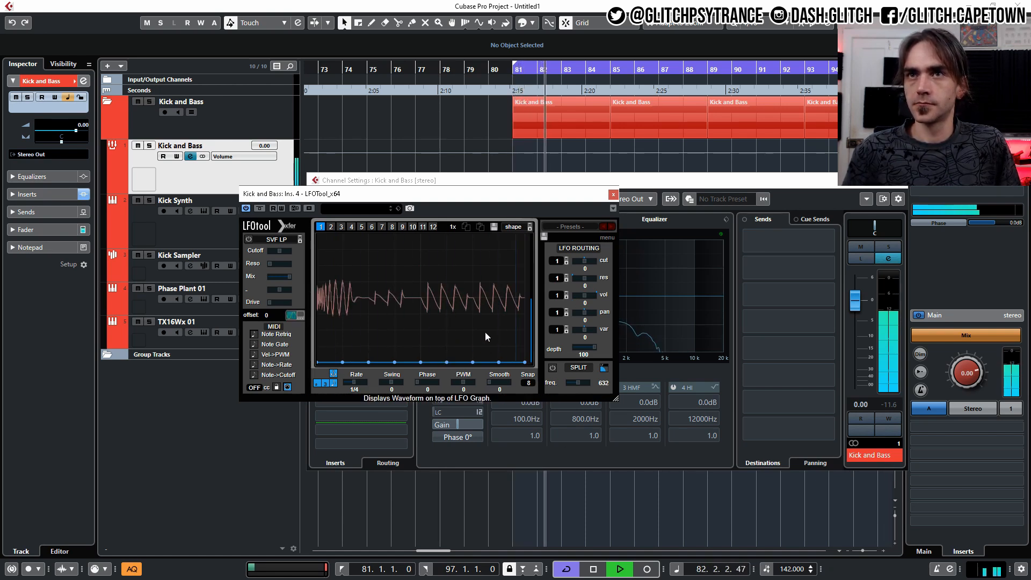
{"action": "left_click_drag", "start_coordinate": [618, 401], "coordinate": [854, 515]}
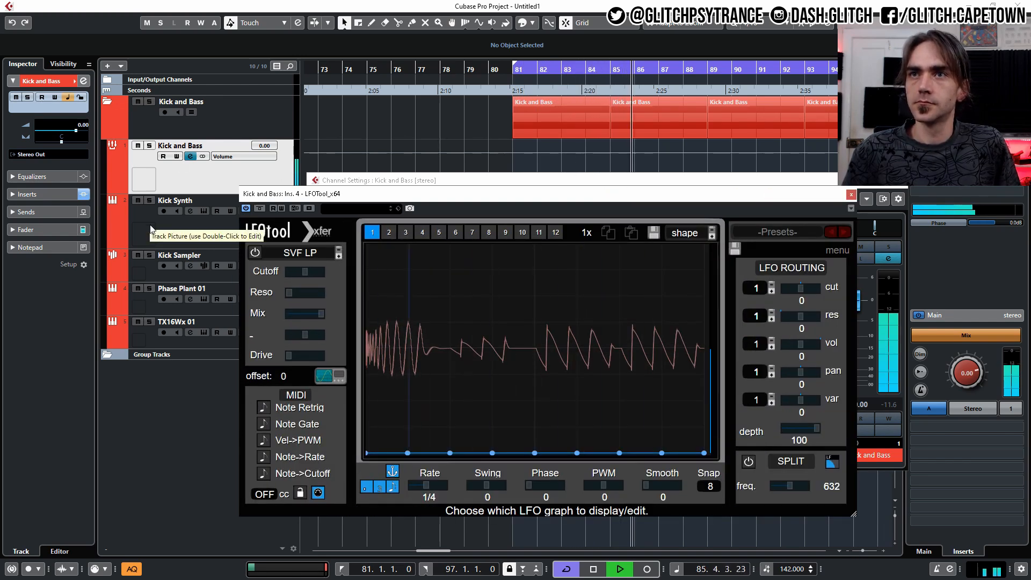
Step: In the Phase Plant 01 instrument, set the wavetable oscillator's phase to -180° and fine-tune the envelope decay and filter cutoff
{"action": "left_click", "coordinate": [145, 303]}
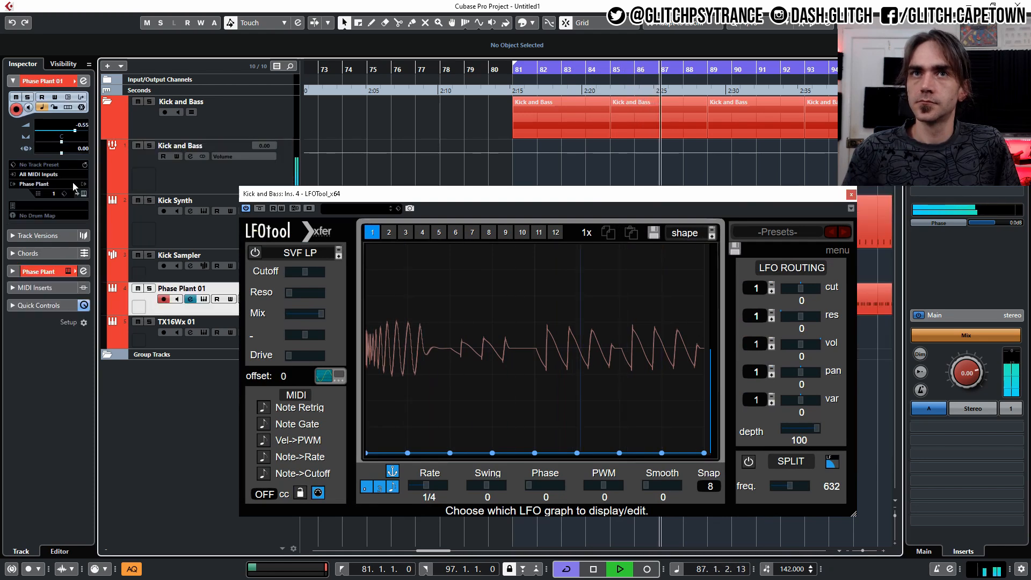
{"action": "left_click", "coordinate": [83, 193]}
{"action": "left_click_drag", "start_coordinate": [288, 208], "coordinate": [282, 376]}
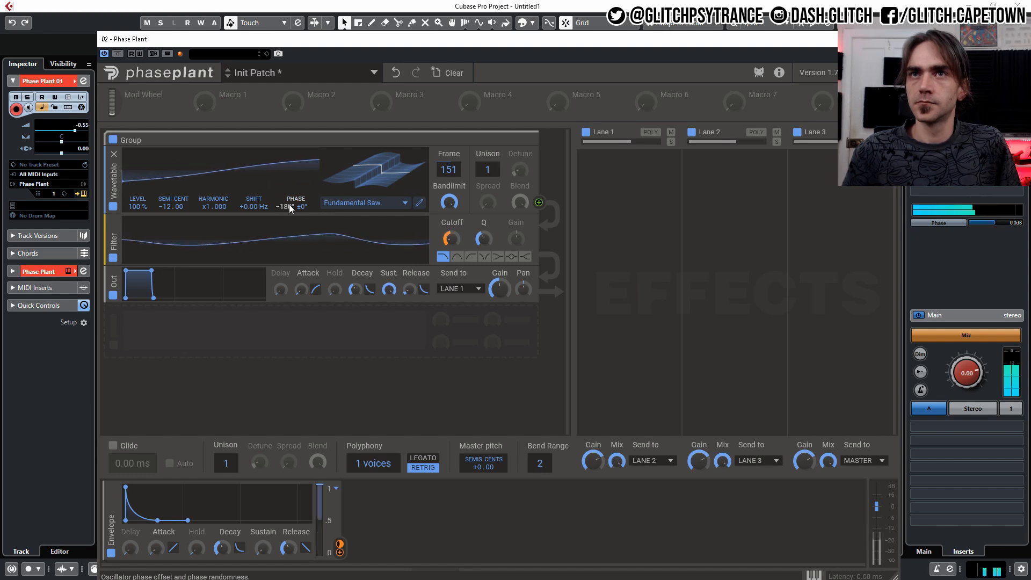
{"action": "left_click_drag", "start_coordinate": [534, 38], "coordinate": [512, 34]}
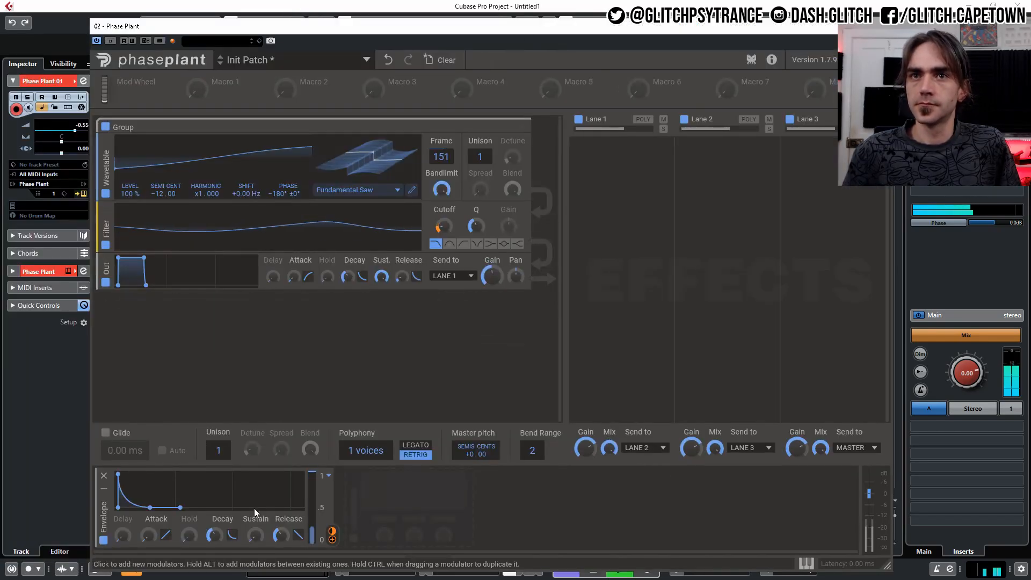
{"action": "left_click_drag", "start_coordinate": [232, 535], "coordinate": [232, 538]}
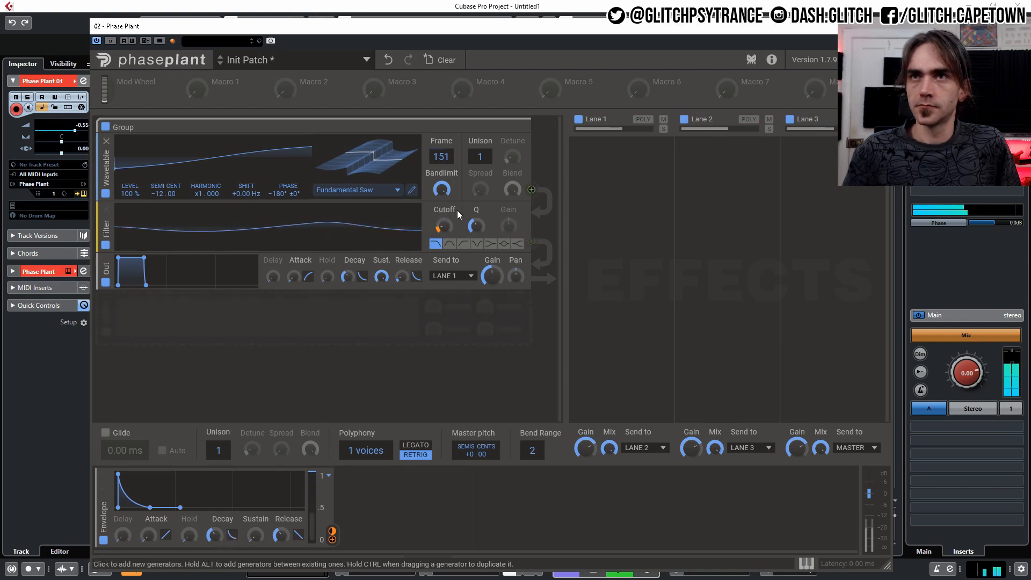
{"action": "left_click_drag", "start_coordinate": [445, 238], "coordinate": [444, 235]}
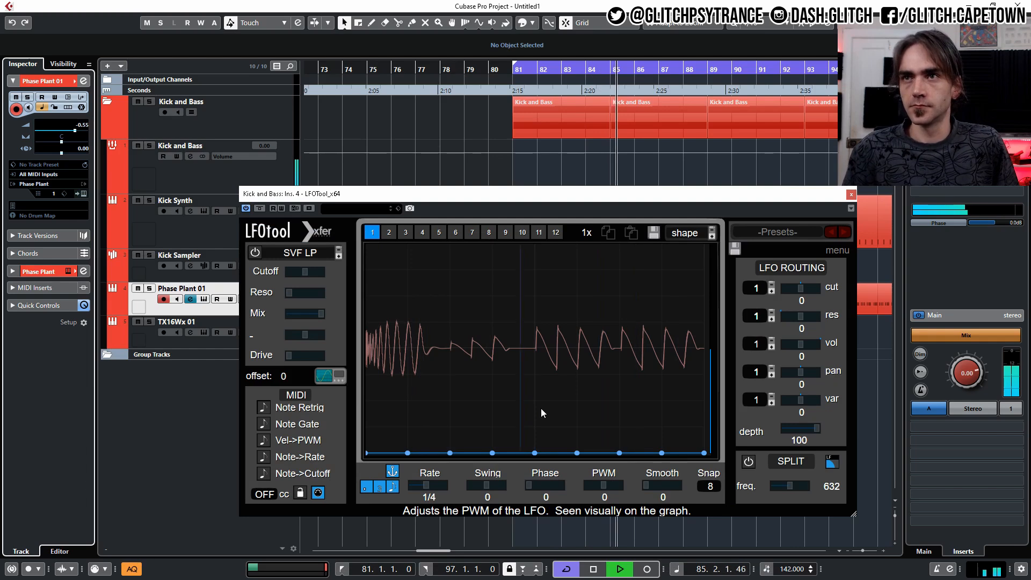
Step: Replay the loop from bar 81, compare the kick and bass waveform in LFOTool and close the plugin
{"action": "key", "text": "space"}
{"action": "key", "text": "KP_1"}
{"action": "key", "text": "space"}
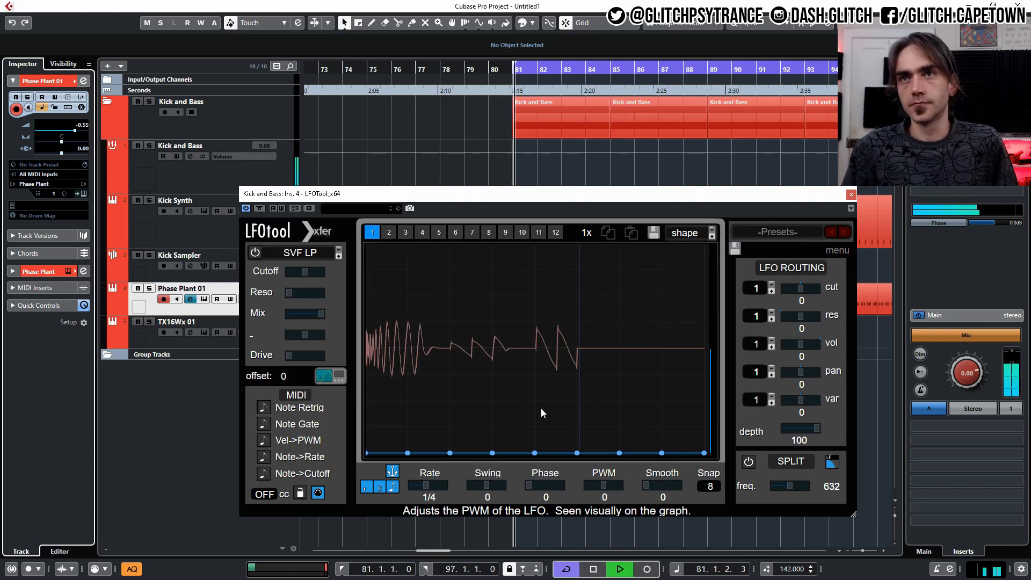
{"action": "left_click", "coordinate": [851, 193]}
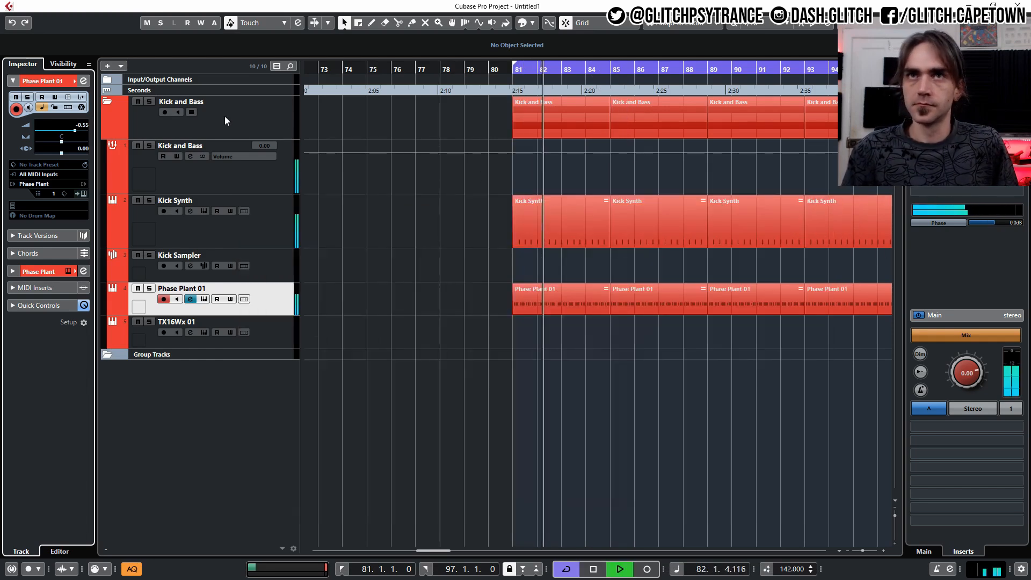
Step: Check the Kick and Bass group's spectrum in its channel settings, close them and show more bars after the loop
{"action": "left_click", "coordinate": [218, 191]}
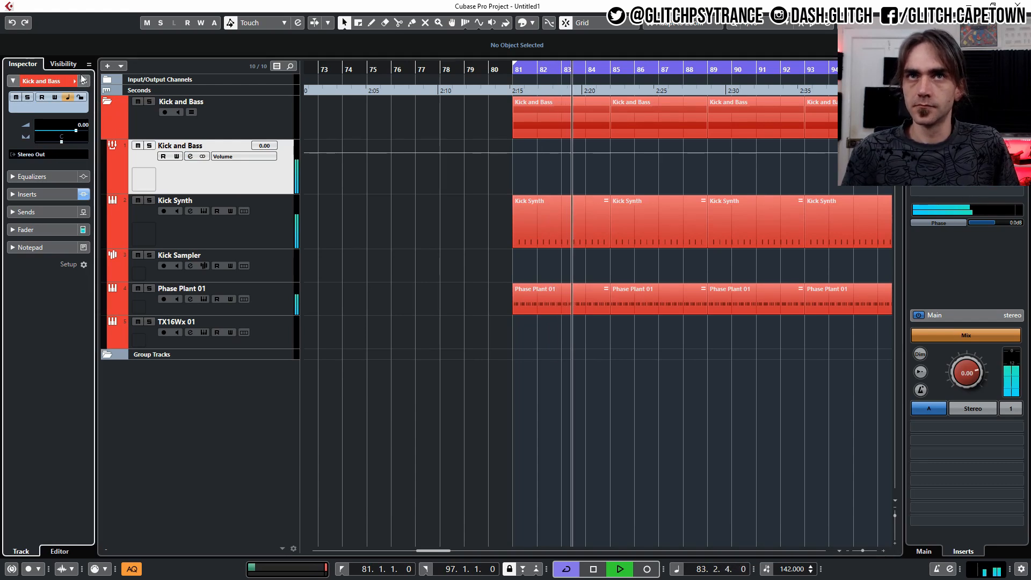
{"action": "left_click", "coordinate": [84, 81]}
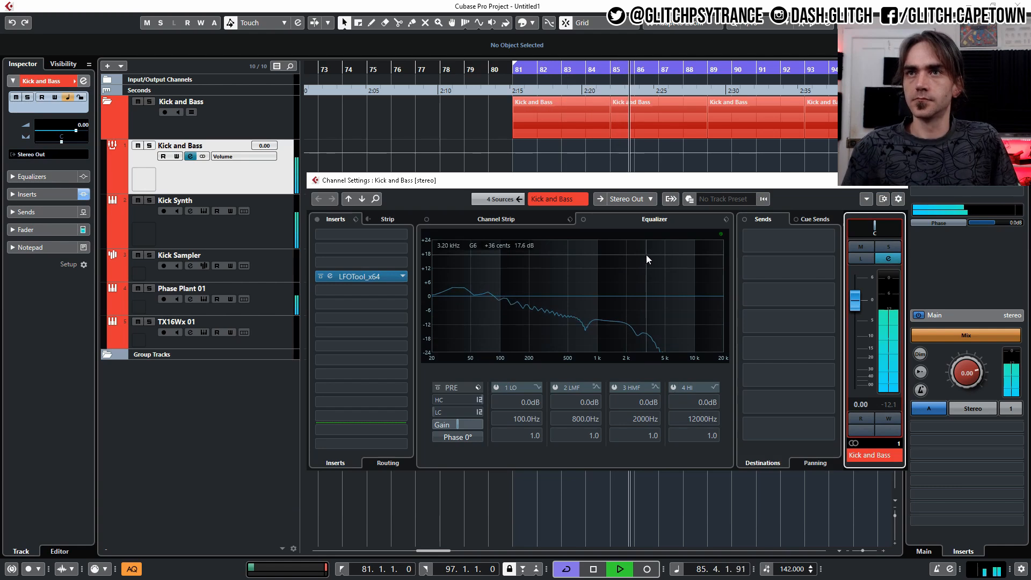
{"action": "left_click", "coordinate": [905, 183]}
{"action": "scroll", "coordinate": [562, 404], "scroll_direction": "down", "scroll_amount": 3}
{"action": "scroll", "coordinate": [562, 404], "scroll_direction": "right", "scroll_amount": 3}
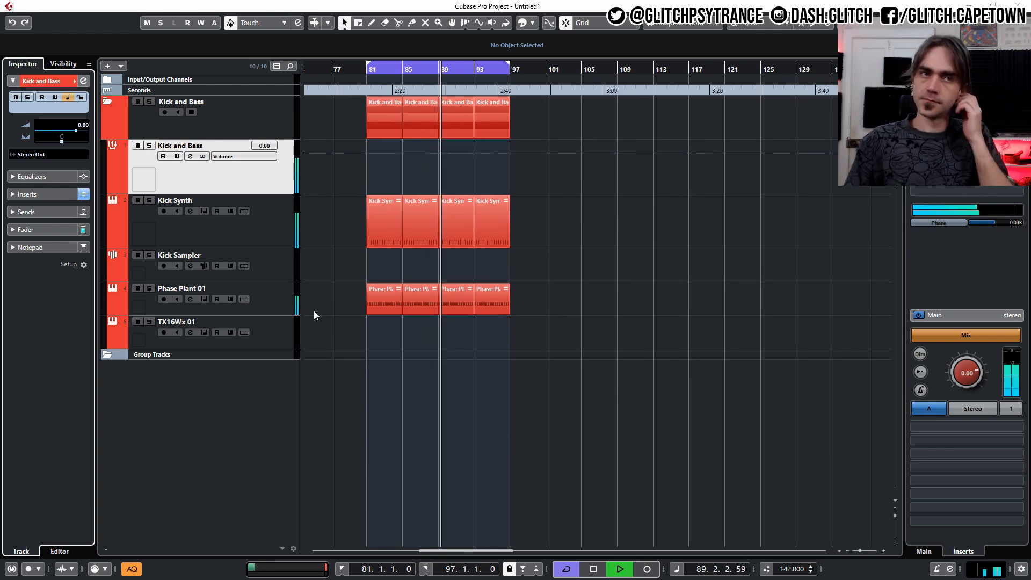
Step: Cut the low-mid EQ band on Phase Plant 01 by 3.2 dB at 628.4 Hz with a Q of 0.6
{"action": "left_click", "coordinate": [269, 307]}
{"action": "left_click", "coordinate": [190, 300]}
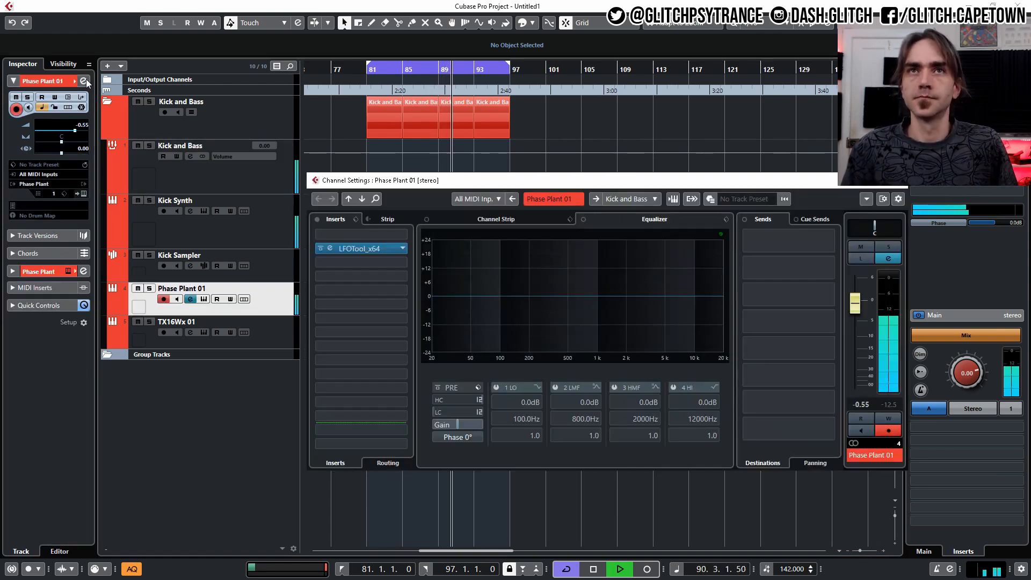
{"action": "left_click_drag", "start_coordinate": [555, 301], "coordinate": [578, 304]}
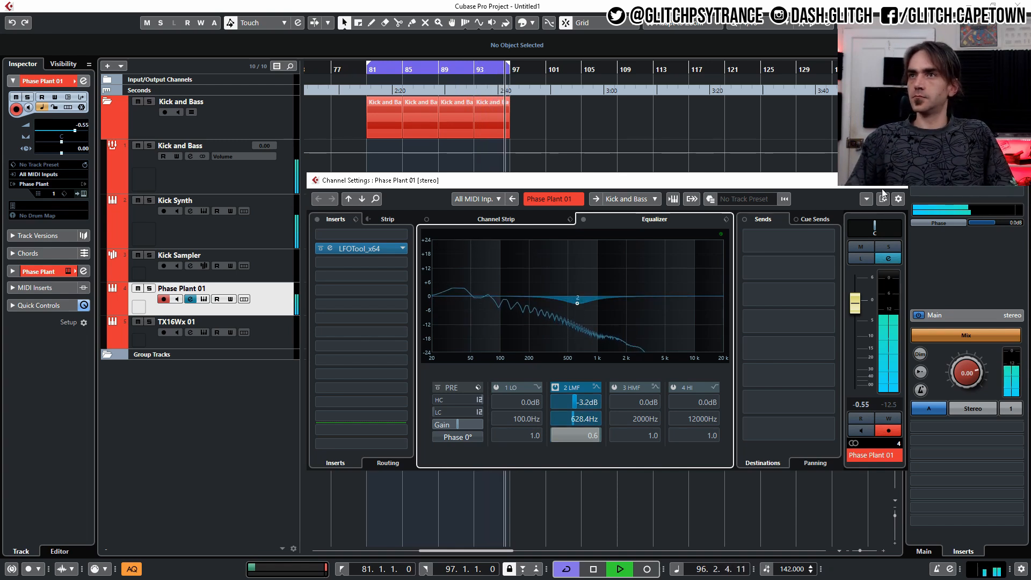
{"action": "left_click", "coordinate": [896, 180]}
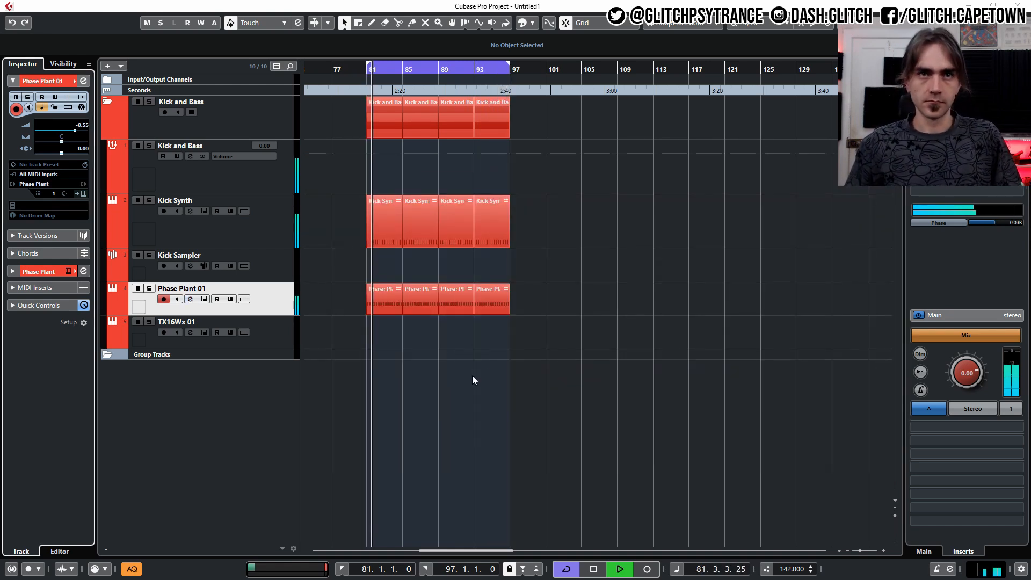
Step: Set the Kick and Bass group fader to 0.16 dB, reset its peak meter, close the channel settings and stop playback
{"action": "left_click", "coordinate": [158, 184]}
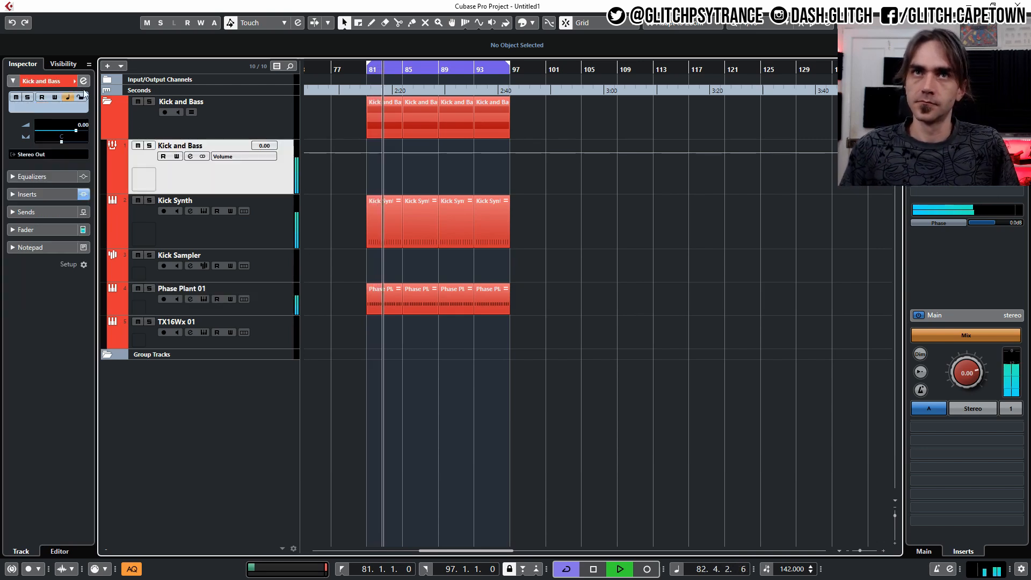
{"action": "left_click", "coordinate": [83, 81]}
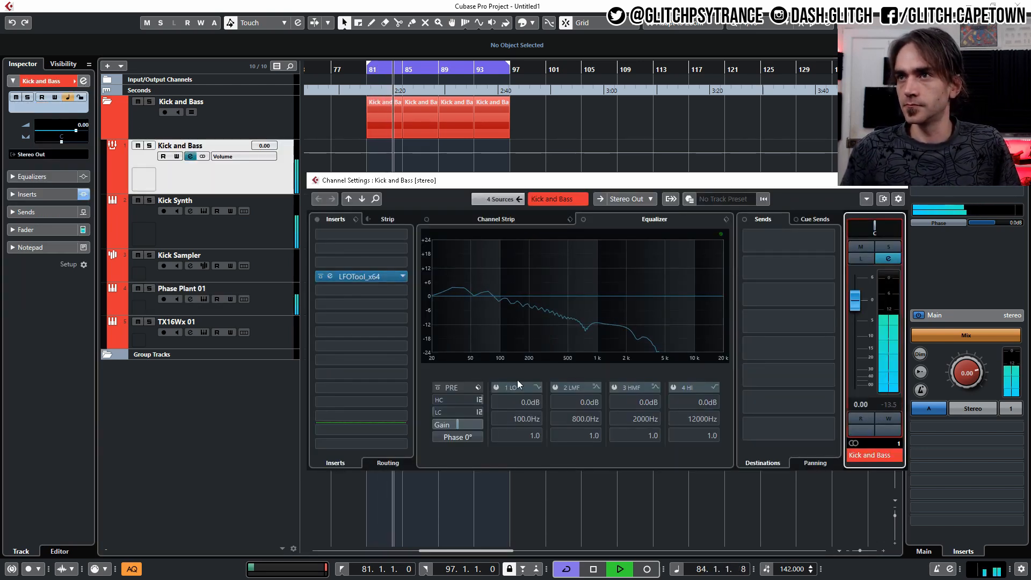
{"action": "left_click", "coordinate": [462, 412]}
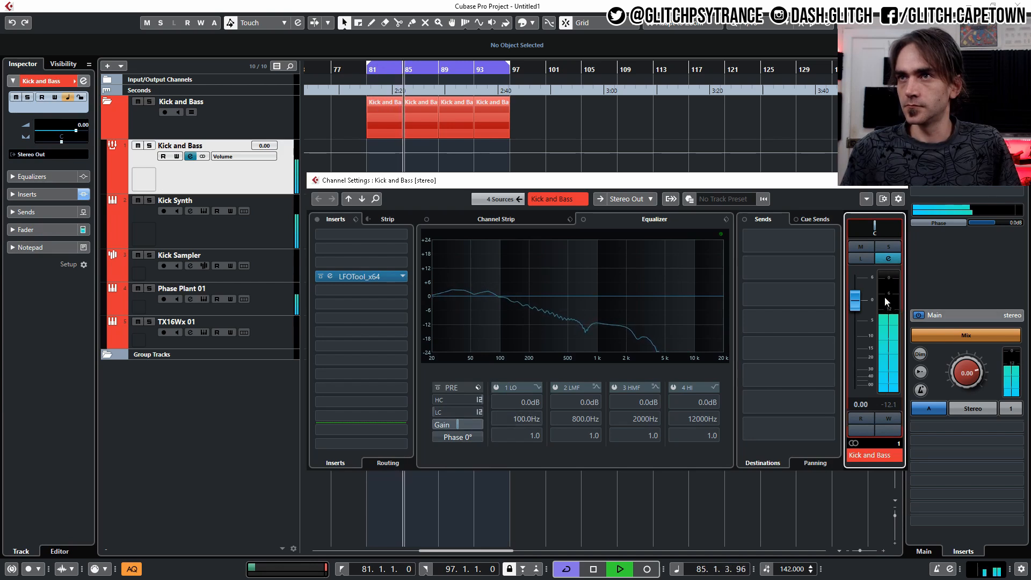
{"action": "left_click_drag", "start_coordinate": [857, 304], "coordinate": [861, 309]}
{"action": "left_click", "coordinate": [889, 405]}
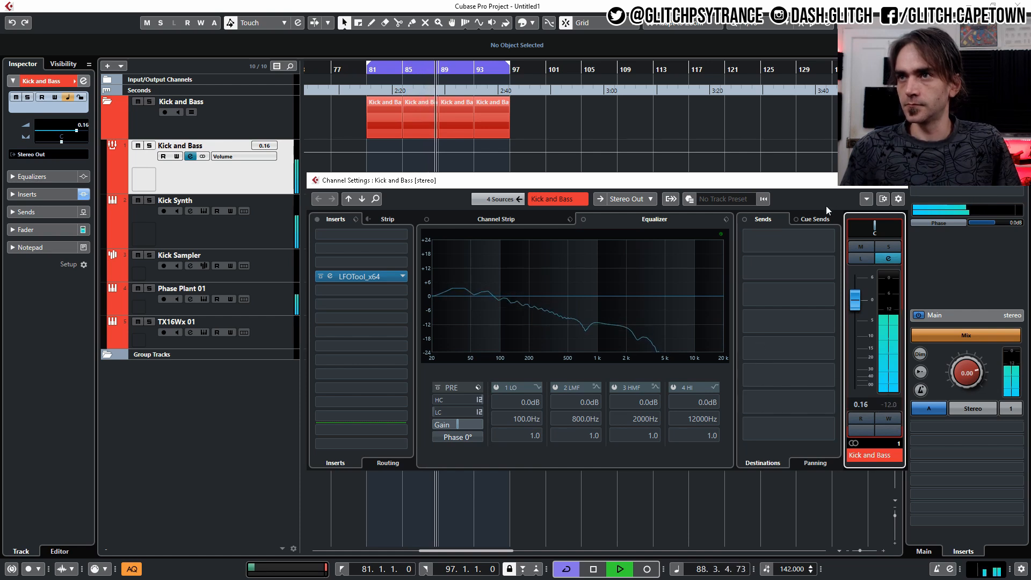
{"action": "left_click", "coordinate": [897, 180]}
{"action": "key", "text": "space"}
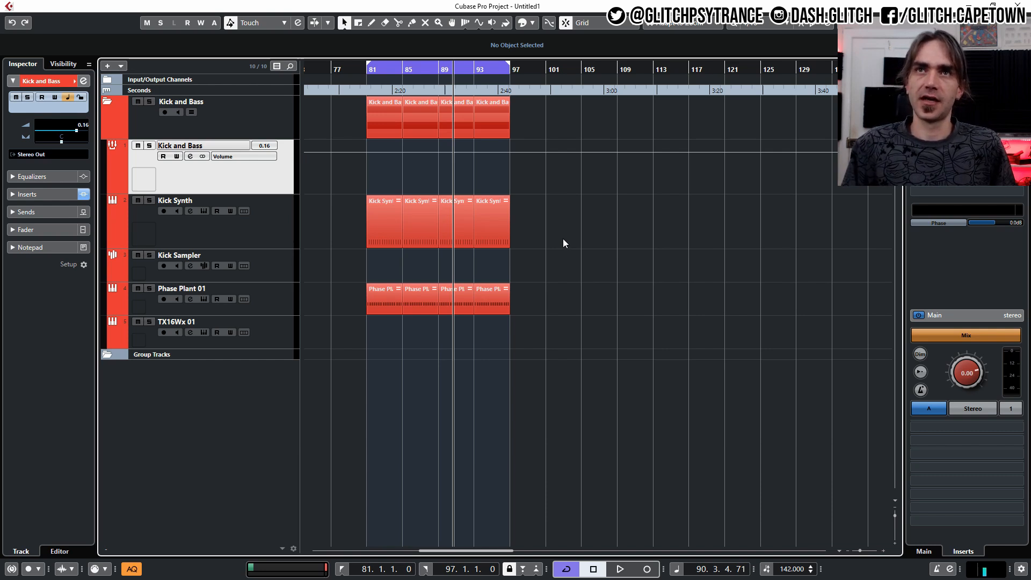
Step: Bypass LFOTool on the Kick and Bass group, insert Snap Heap in the slot above it and enlarge the Snap Heap window
{"action": "left_click", "coordinate": [84, 81]}
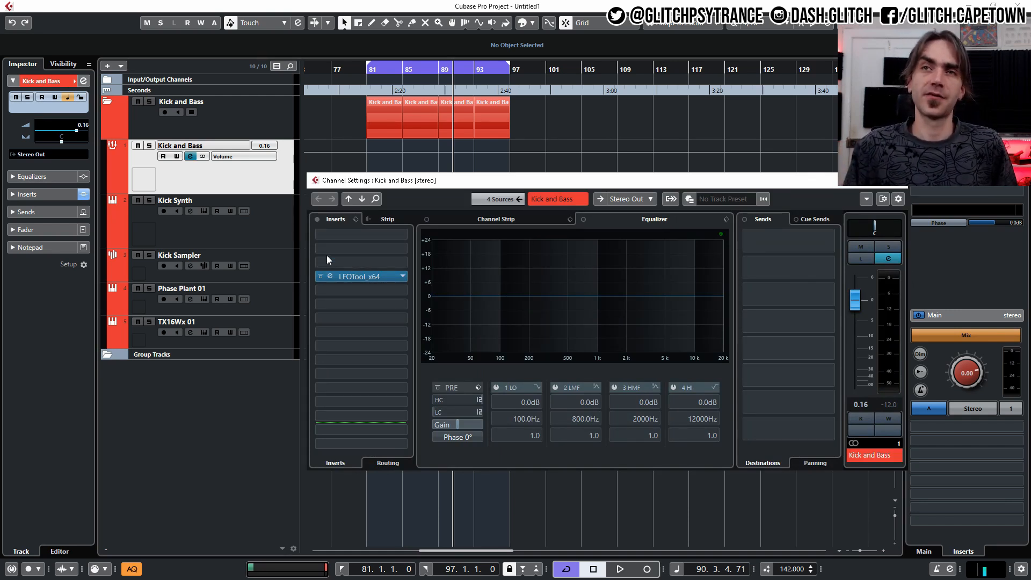
{"action": "left_click", "coordinate": [318, 276]}
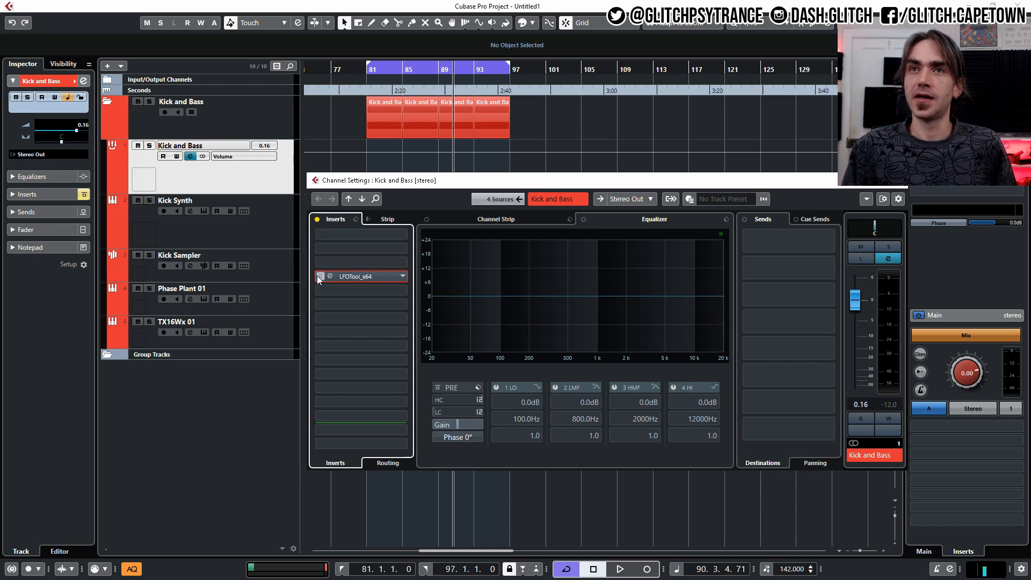
{"action": "left_click", "coordinate": [372, 262]}
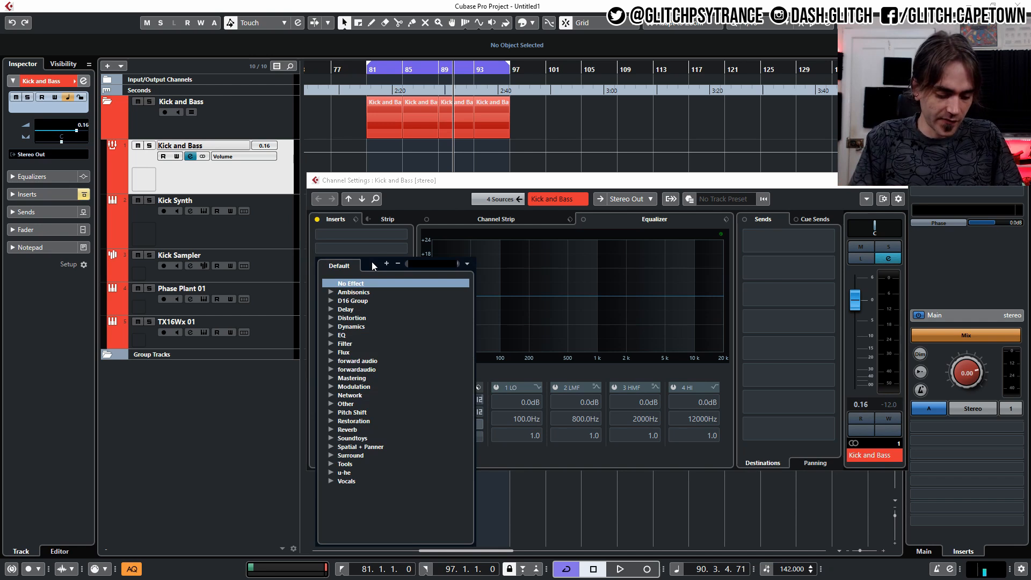
{"action": "type", "text": "snap"}
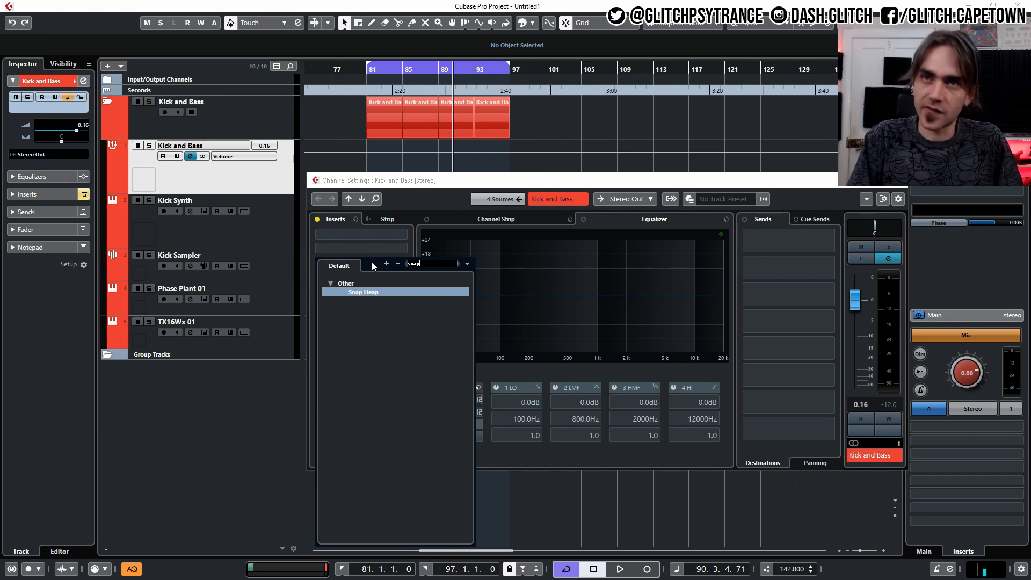
{"action": "key", "text": "Return"}
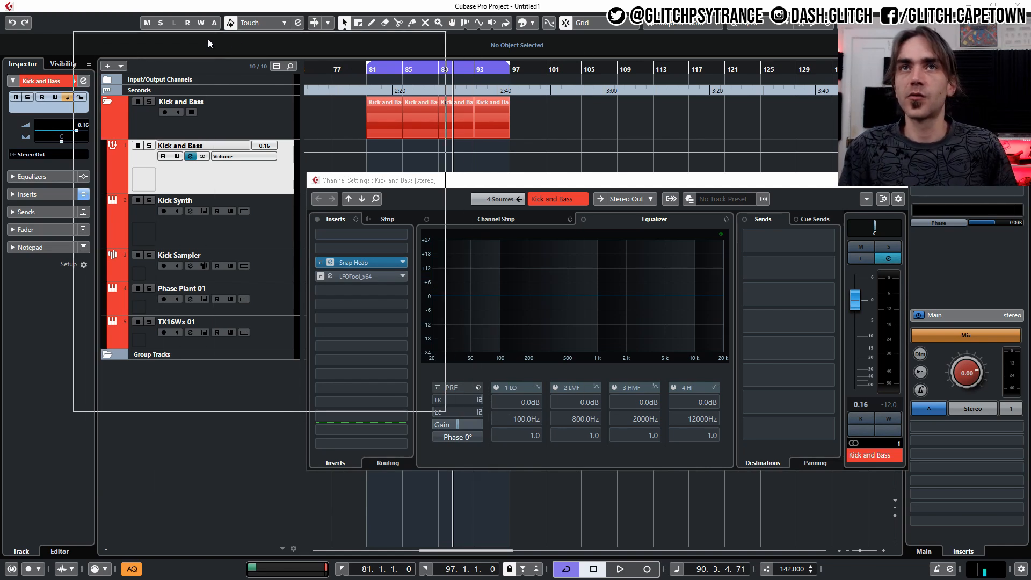
{"action": "left_click_drag", "start_coordinate": [434, 407], "coordinate": [589, 553]}
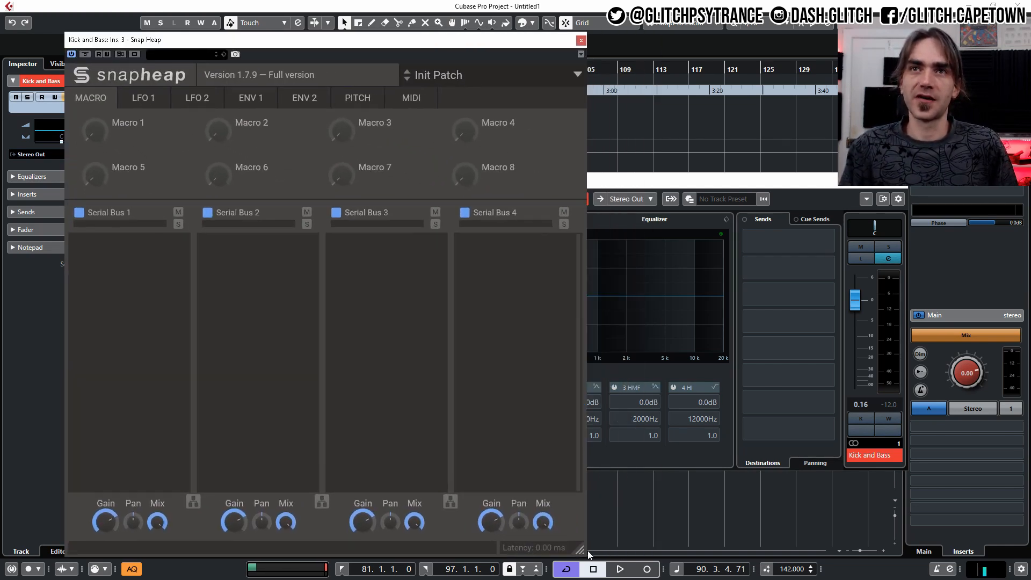
Step: Add a high-pass Filter and a Reverb to Serial Bus 1 in Snap Heap, raise the filter cutoff and play the loop
{"action": "left_click", "coordinate": [101, 264]}
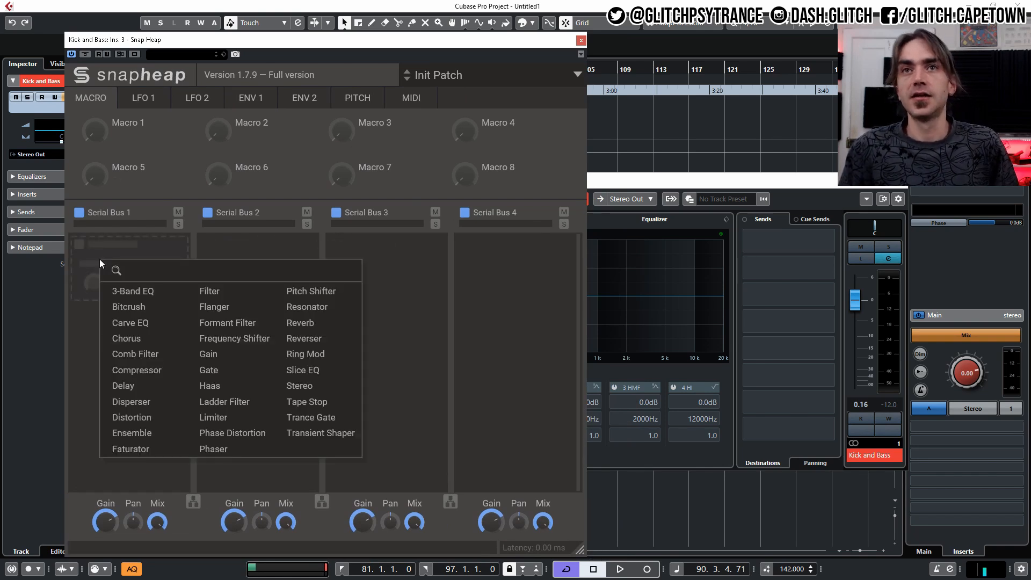
{"action": "left_click", "coordinate": [229, 294]}
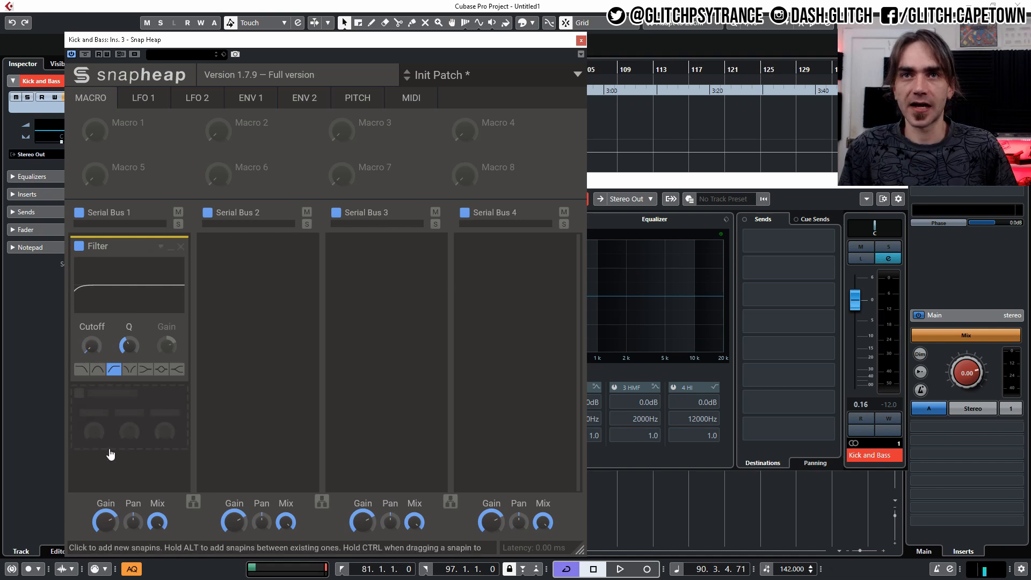
{"action": "left_click", "coordinate": [116, 433]}
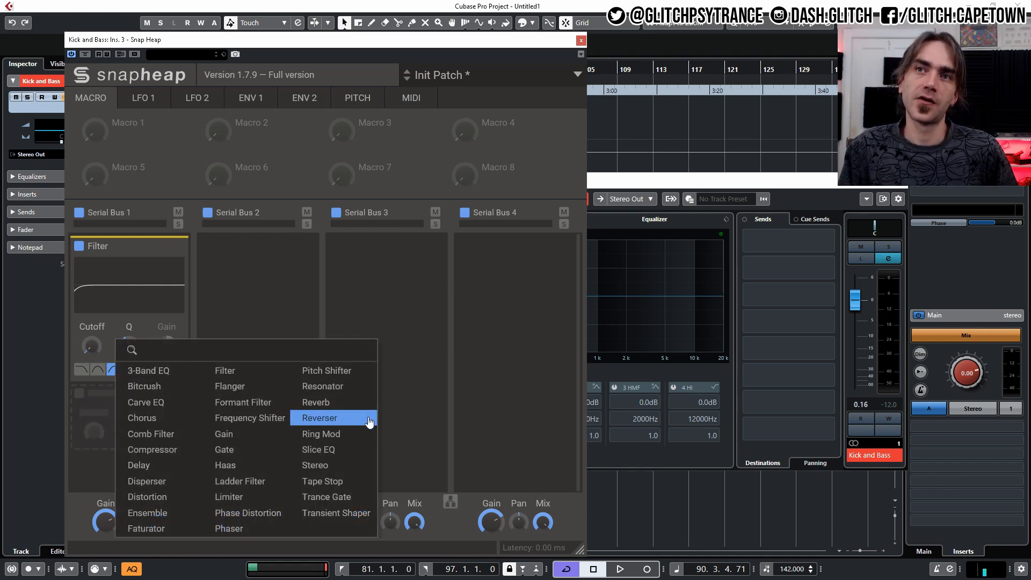
{"action": "left_click", "coordinate": [329, 403]}
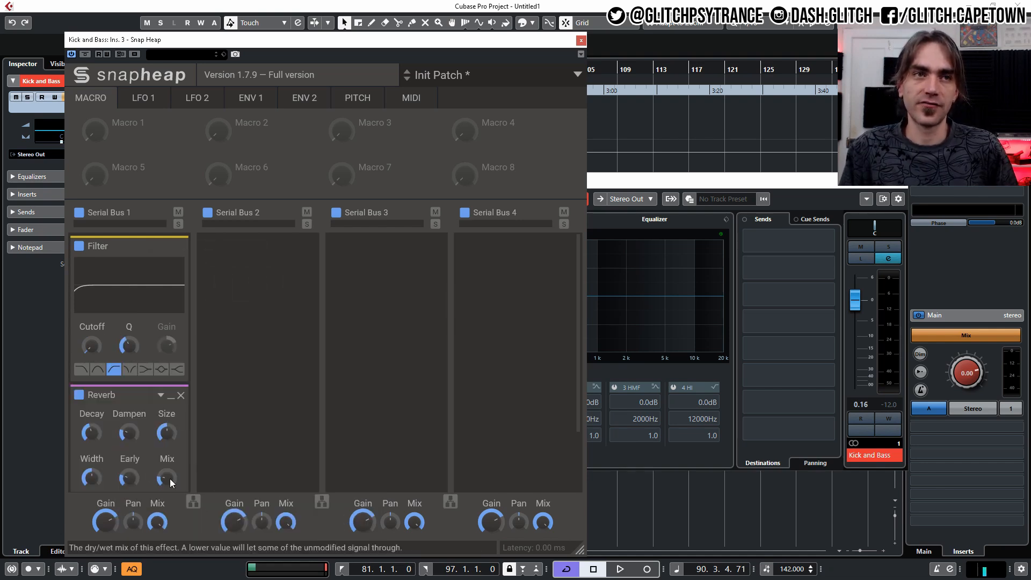
{"action": "left_click_drag", "start_coordinate": [92, 345], "coordinate": [91, 322]}
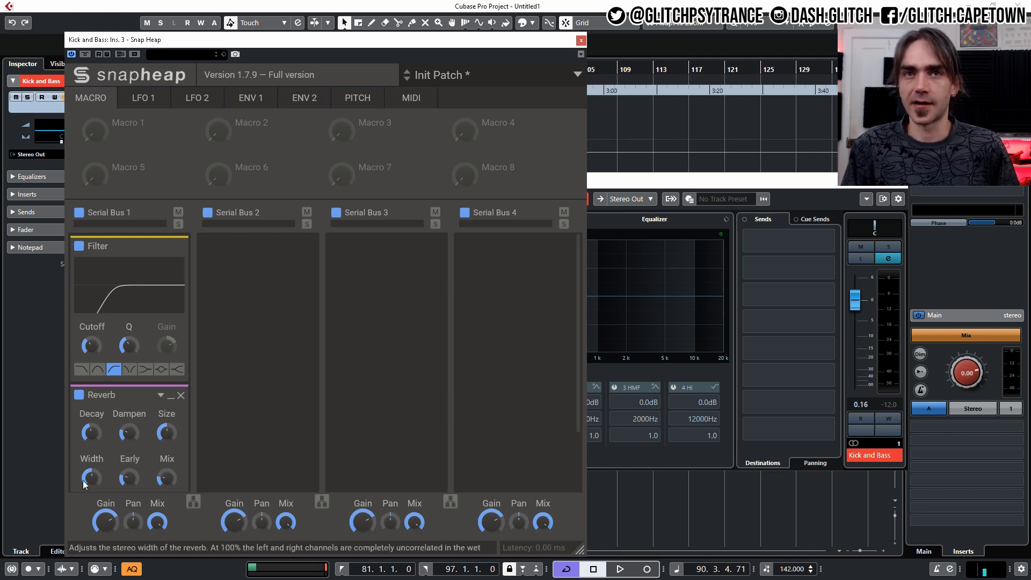
{"action": "key", "text": "space"}
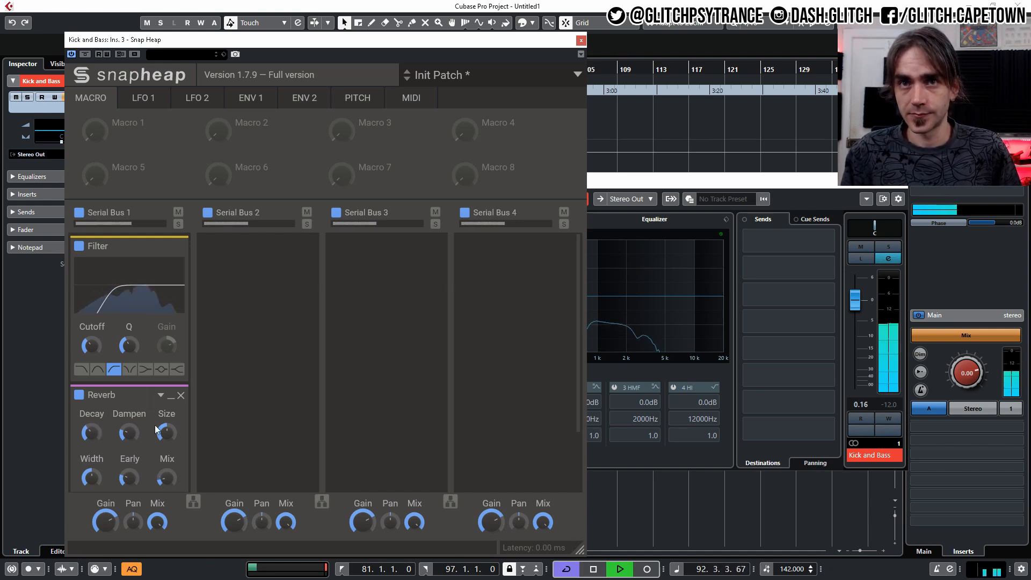
Step: Lower the Filter cutoff and move the Reverb to Serial Bus 2 with that bus's mix turned fully down
{"action": "mouse_move", "coordinate": [90, 346]}
{"action": "left_mouse_down"}
{"action": "mouse_move", "coordinate": [90, 357]}
{"action": "mouse_move", "coordinate": [91, 337]}
{"action": "mouse_move", "coordinate": [89, 346]}
{"action": "left_mouse_up"}
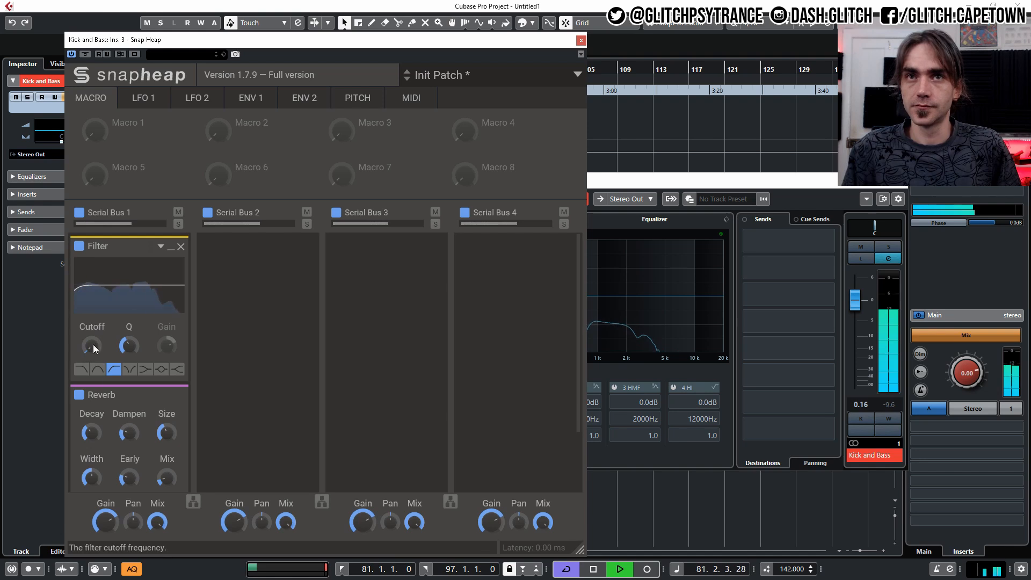
{"action": "left_click_drag", "start_coordinate": [101, 395], "coordinate": [233, 282]}
{"action": "left_click_drag", "start_coordinate": [289, 528], "coordinate": [289, 573]}
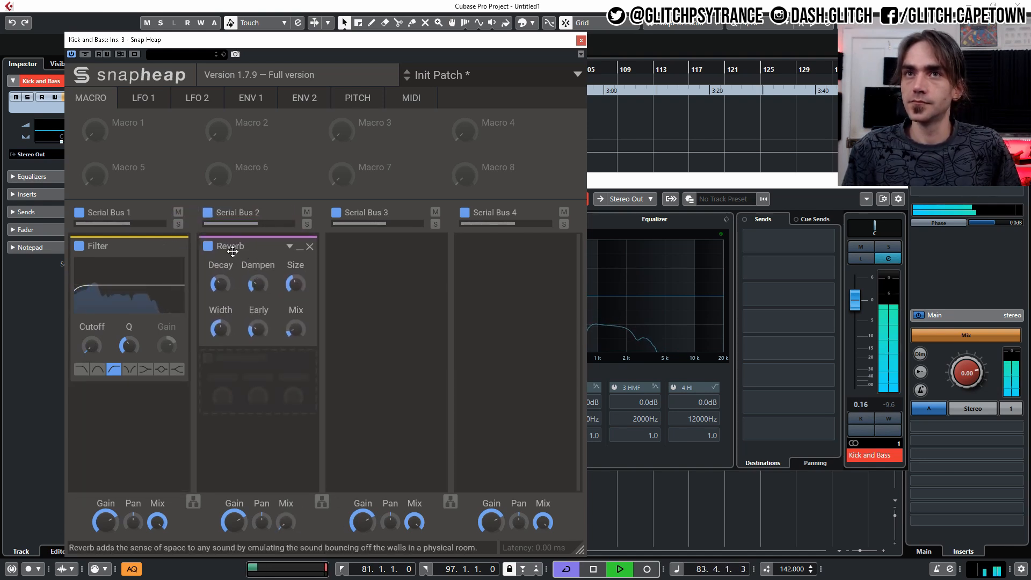
Step: Add a Haas effect above the Reverb in Serial Bus 2 and audition the bus mix at about 54%
{"action": "left_click", "coordinate": [241, 383]}
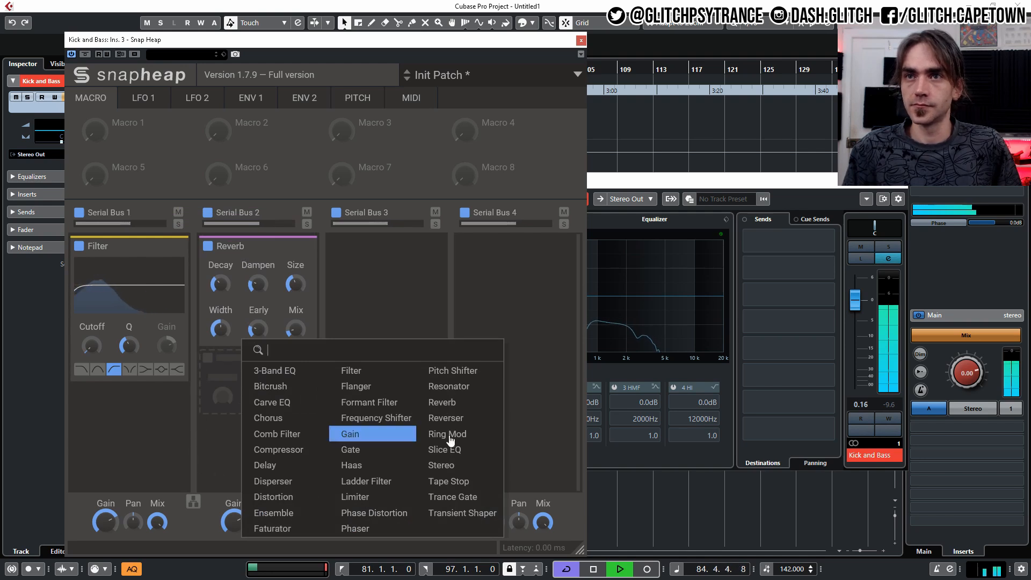
{"action": "left_click", "coordinate": [352, 465]}
{"action": "left_click_drag", "start_coordinate": [231, 358], "coordinate": [231, 246]}
{"action": "left_click_drag", "start_coordinate": [286, 522], "coordinate": [286, 499]}
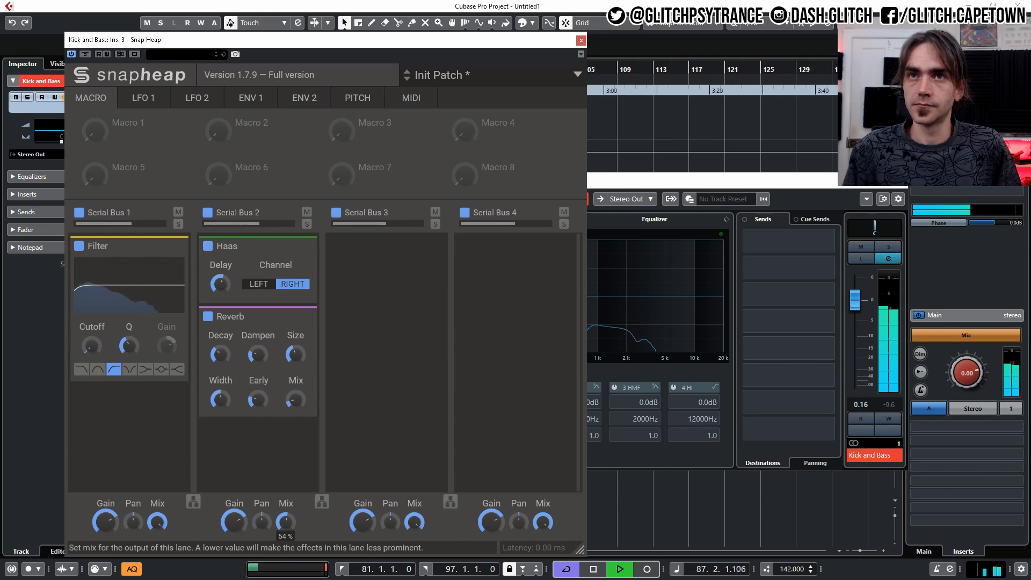
{"action": "mouse_move", "coordinate": [91, 346]}
{"action": "left_mouse_down"}
{"action": "mouse_move", "coordinate": [91, 320]}
{"action": "mouse_move", "coordinate": [92, 354]}
{"action": "left_mouse_up"}
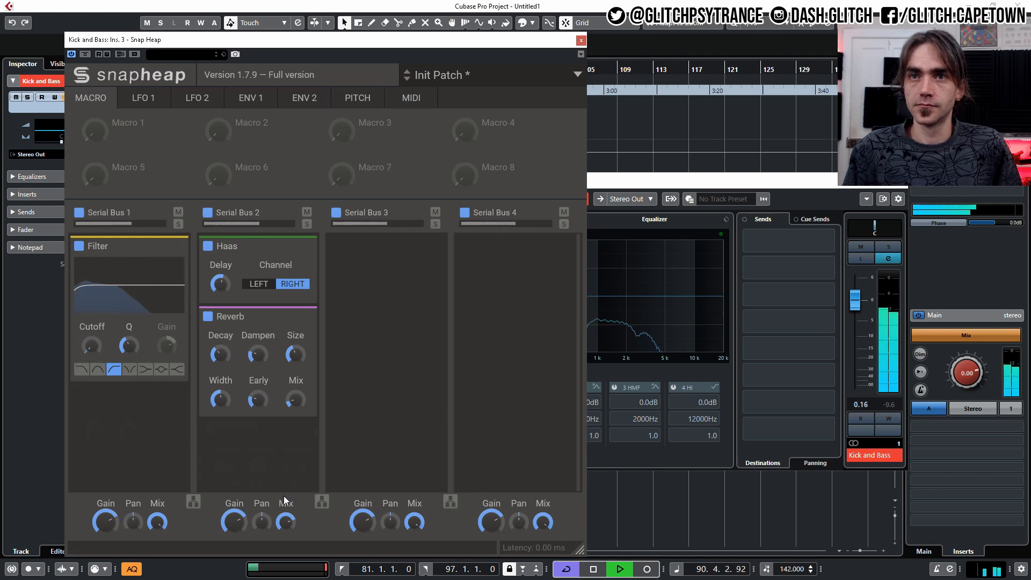
Step: Turn the Serial Bus 2 mix fully down, stop playback and link Macro 1 to the lane mix
{"action": "left_click_drag", "start_coordinate": [286, 521], "coordinate": [286, 556]}
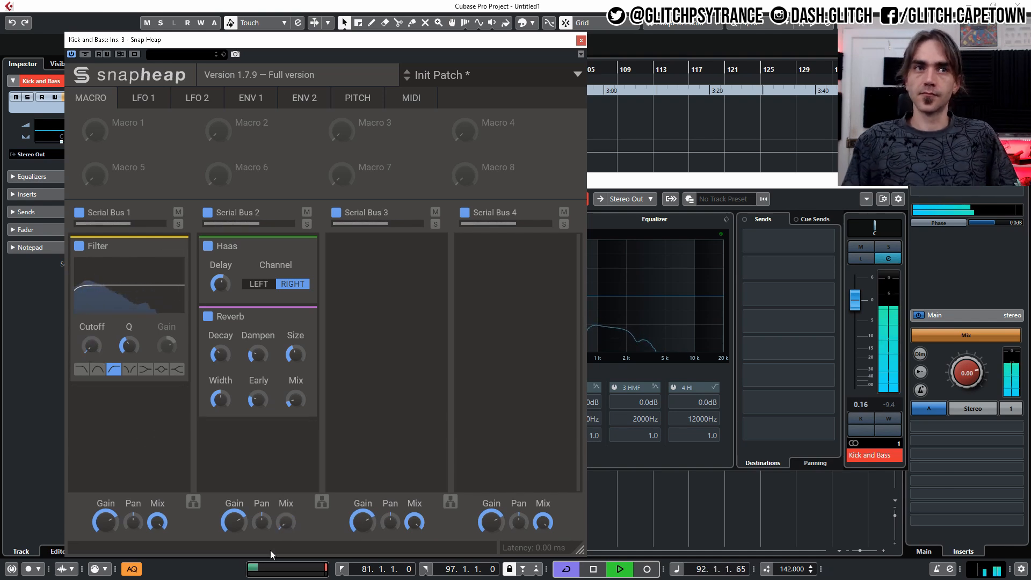
{"action": "key", "text": "space"}
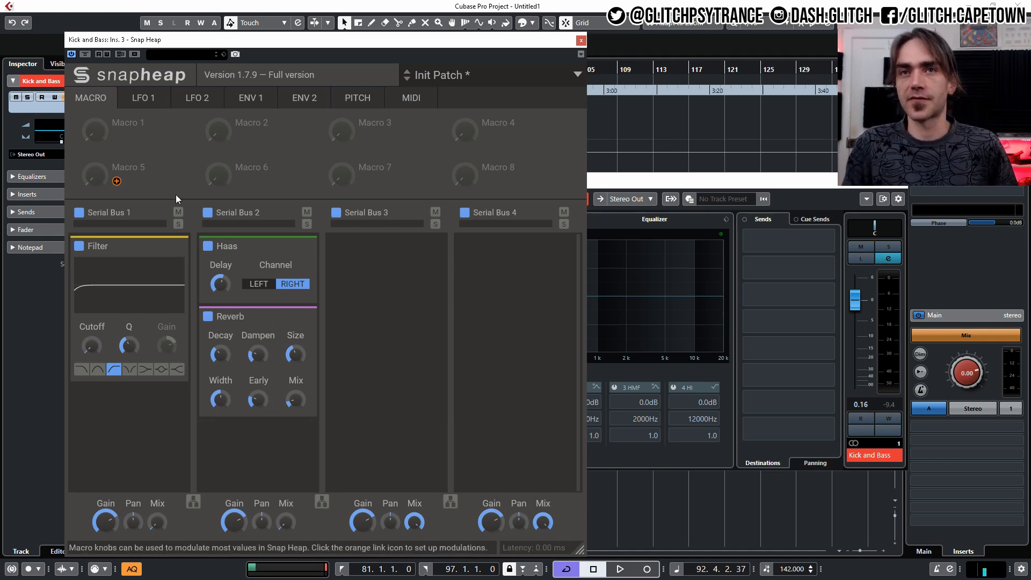
{"action": "left_click_drag", "start_coordinate": [116, 137], "coordinate": [158, 472]}
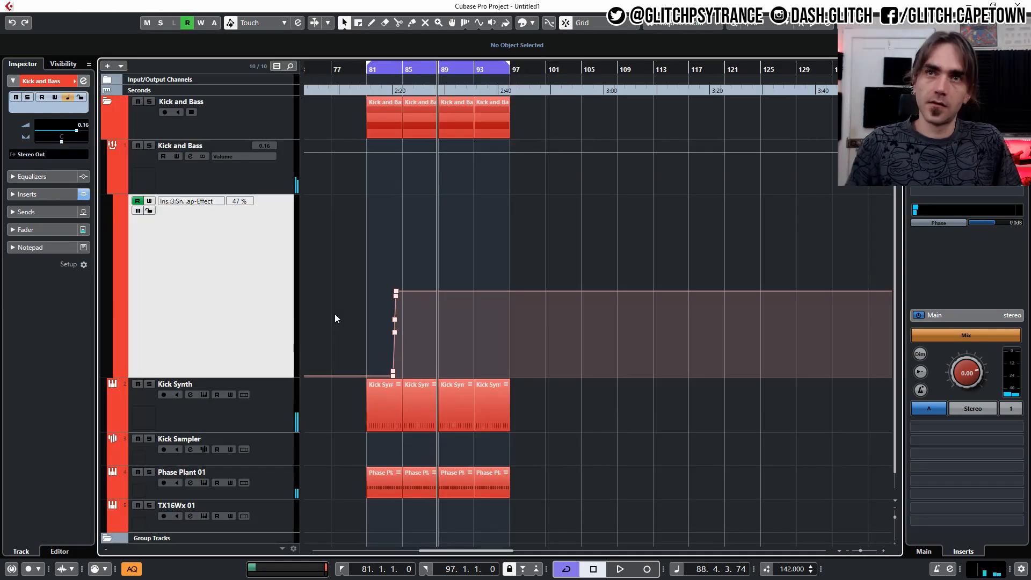
Step: Start playback and shorten the last Kick and Bass folder part so it ends at 96.4.1.0
{"action": "key", "text": "space"}
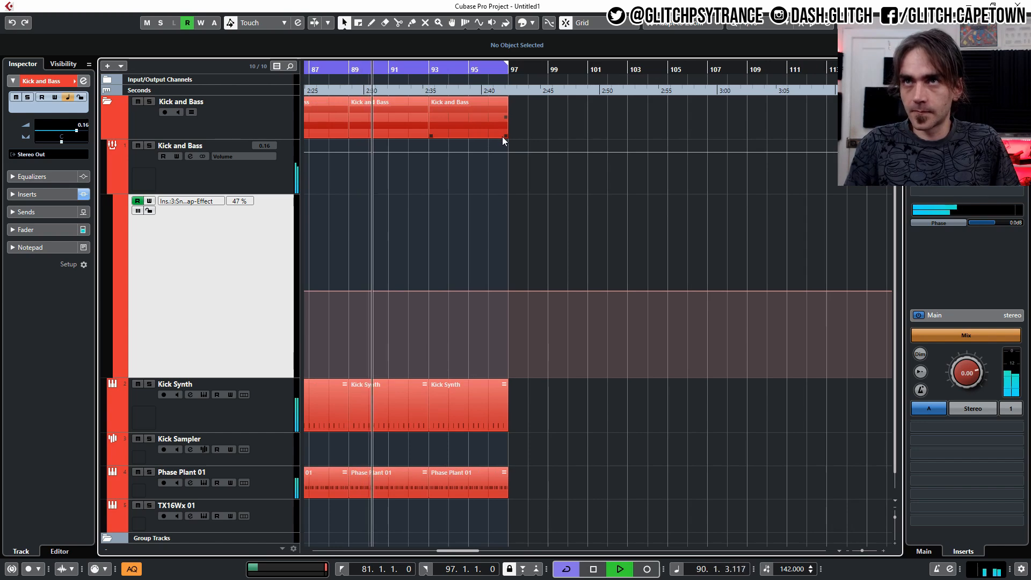
{"action": "scroll", "coordinate": [505, 136], "scroll_direction": "up", "scroll_amount": 2}
{"action": "left_click_drag", "start_coordinate": [512, 136], "coordinate": [503, 135]}
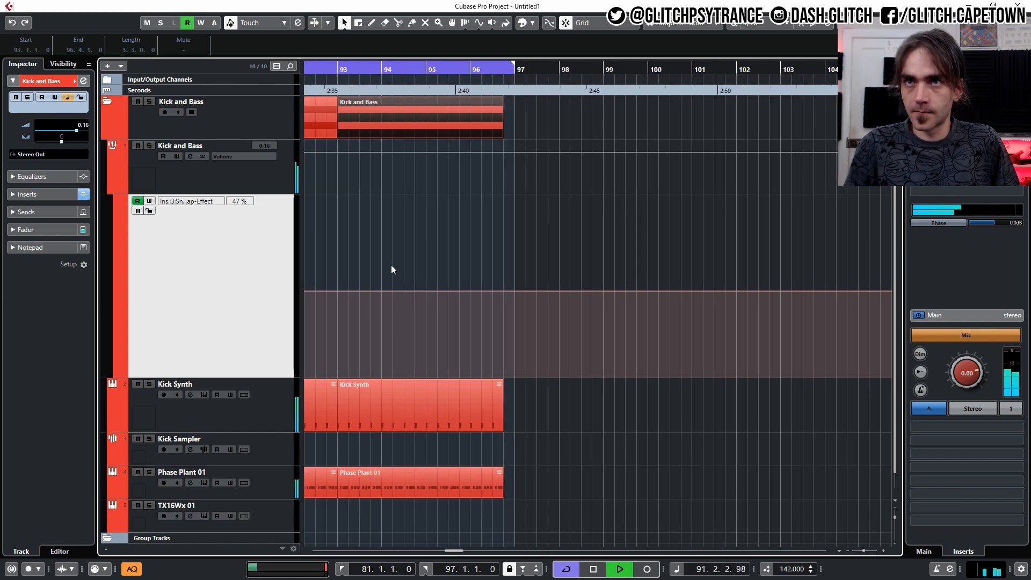
Step: Replace the Snap Heap effect automation with a ramp rising from bar 94 to 96.4 and dropping to 0 at 97.1.1.0
{"action": "scroll", "coordinate": [408, 260], "scroll_direction": "down", "scroll_amount": 2}
{"action": "left_click_drag", "start_coordinate": [615, 257], "coordinate": [697, 433]}
{"action": "key", "text": "Delete"}
{"action": "scroll", "coordinate": [744, 371], "scroll_direction": "up", "scroll_amount": 1}
{"action": "mouse_move", "coordinate": [742, 374]}
{"action": "left_mouse_down"}
{"action": "mouse_move", "coordinate": [756, 227]}
{"action": "mouse_move", "coordinate": [767, 483]}
{"action": "mouse_move", "coordinate": [768, 383]}
{"action": "mouse_move", "coordinate": [752, 386]}
{"action": "left_mouse_up"}
{"action": "scroll", "coordinate": [758, 236], "scroll_direction": "up", "scroll_amount": 2}
{"action": "left_click", "coordinate": [734, 232]}
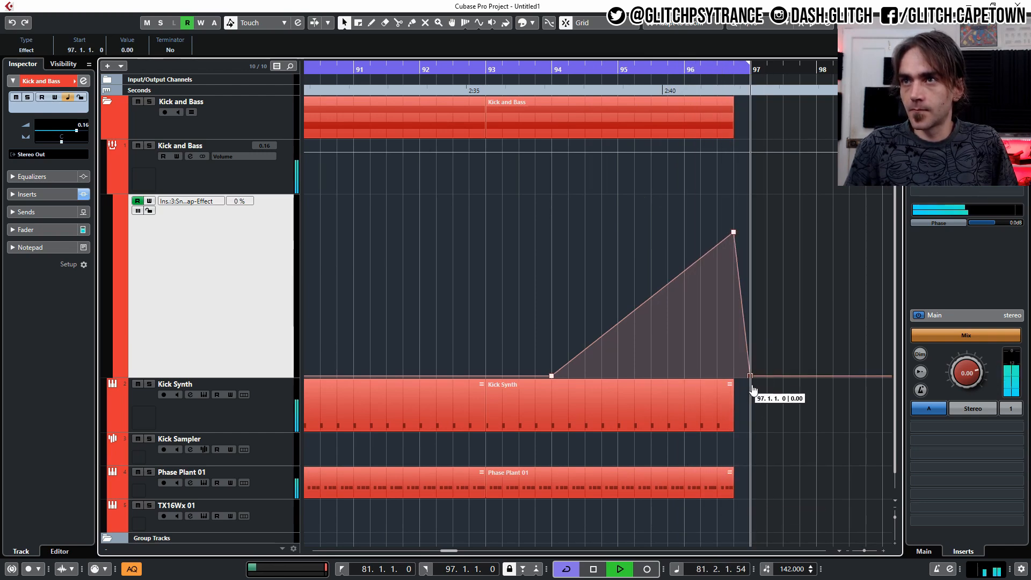
Step: Hide the automation lane of the Kick and Bass group track and collapse the Kick and Bass folder
{"action": "scroll", "coordinate": [759, 359], "scroll_direction": "down", "scroll_amount": 3}
{"action": "left_click", "coordinate": [146, 187]}
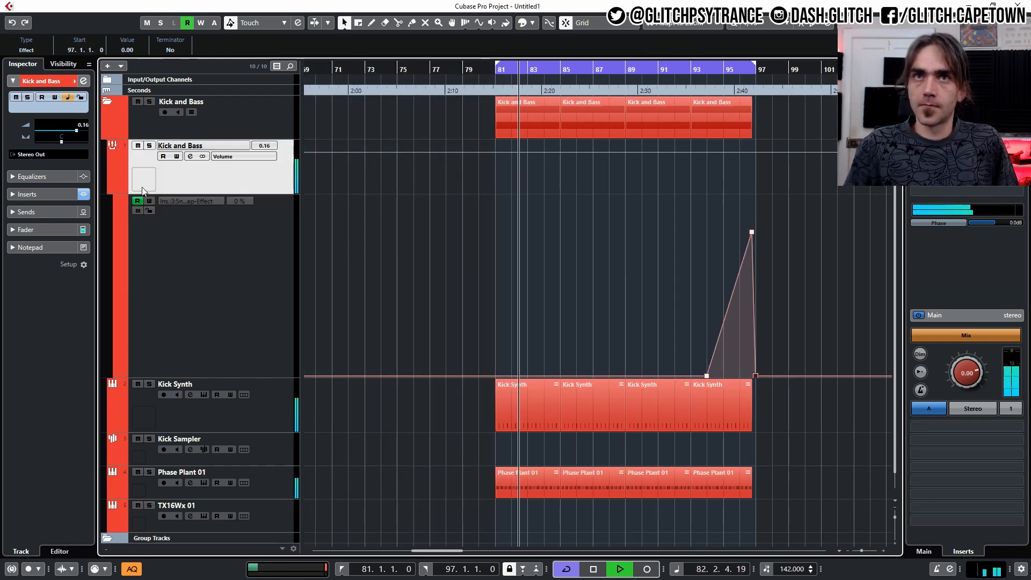
{"action": "left_click", "coordinate": [113, 190]}
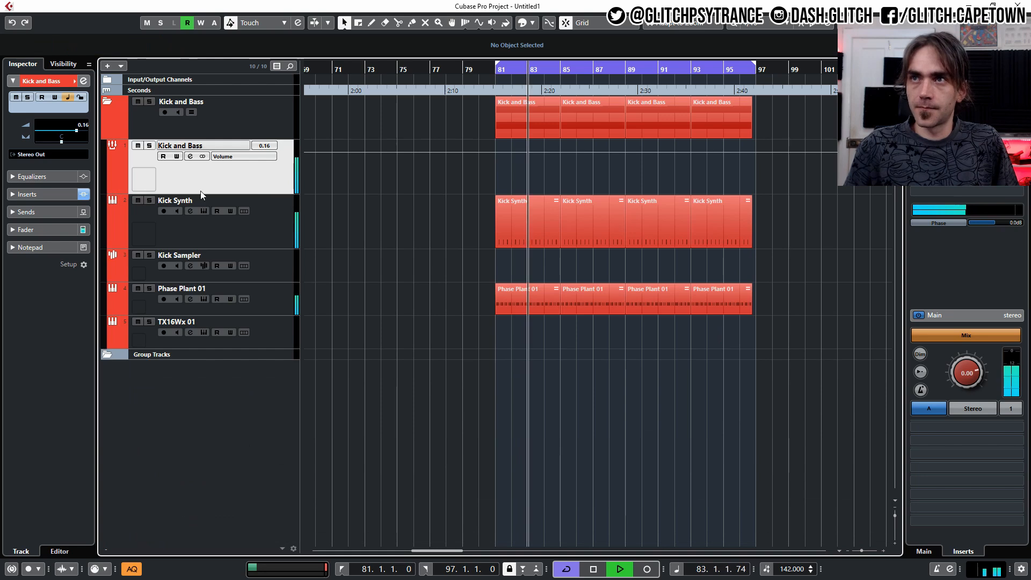
{"action": "left_click", "coordinate": [109, 106]}
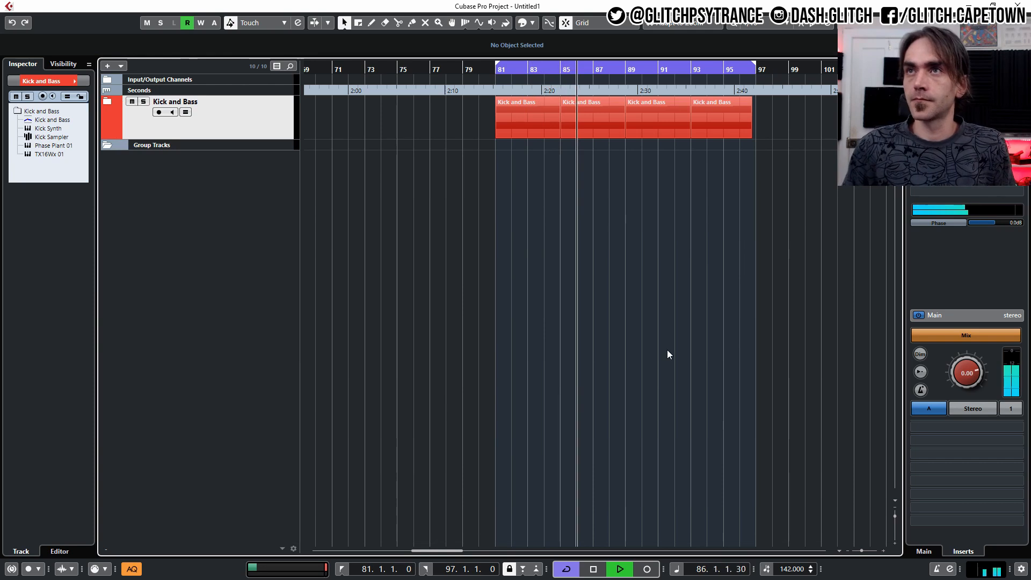
{"action": "key", "text": "g"}
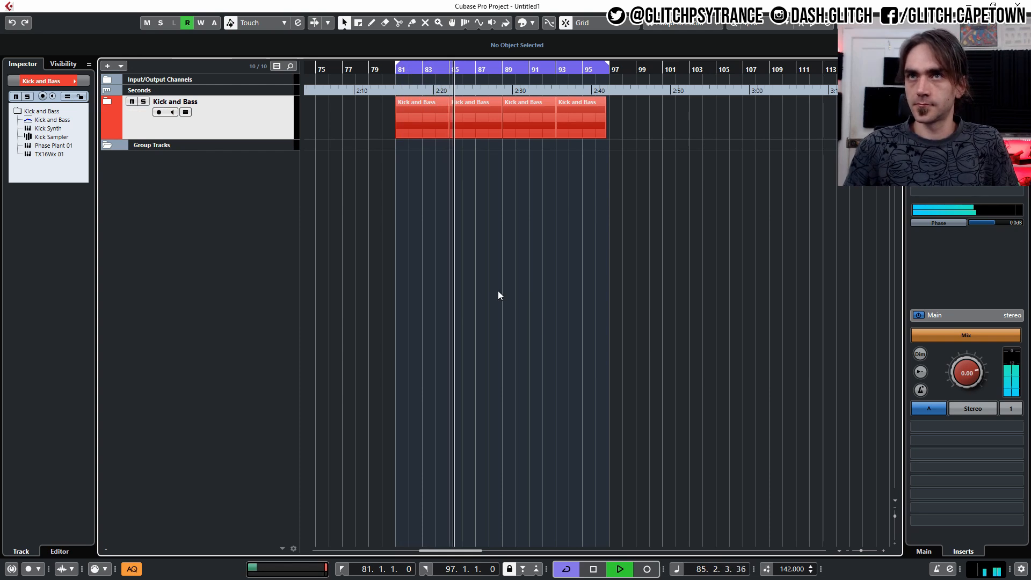
Step: Stop playback, bypass Snap Heap on the Kick and Bass group and fold the folder closed
{"action": "key", "text": "space"}
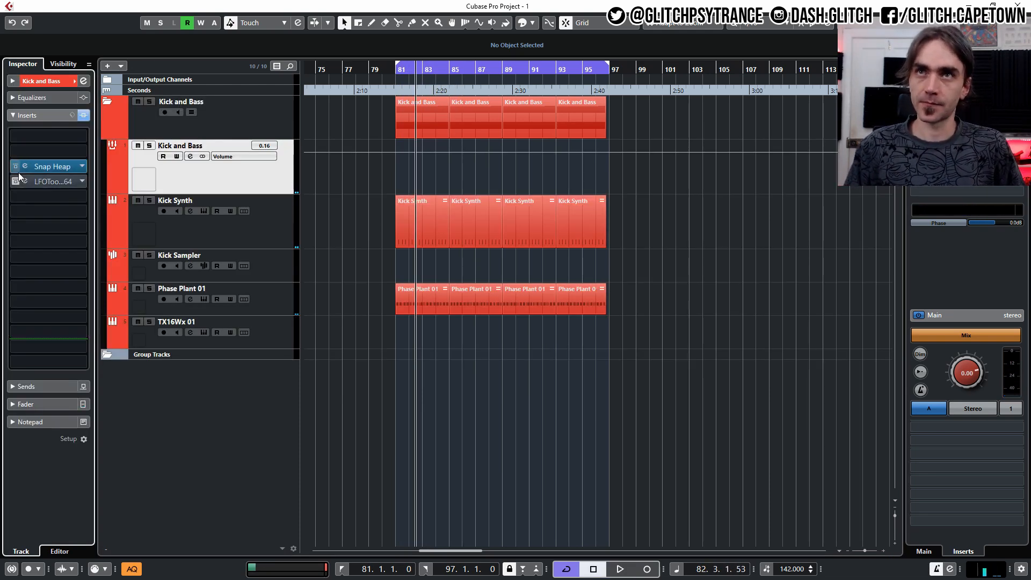
{"action": "left_click", "coordinate": [16, 168]}
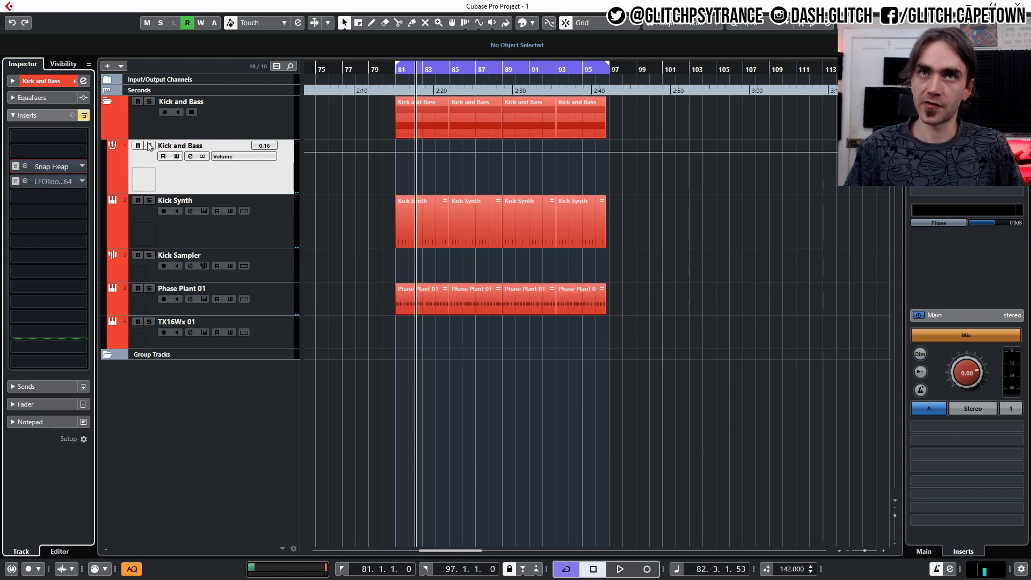
{"action": "left_click", "coordinate": [108, 102]}
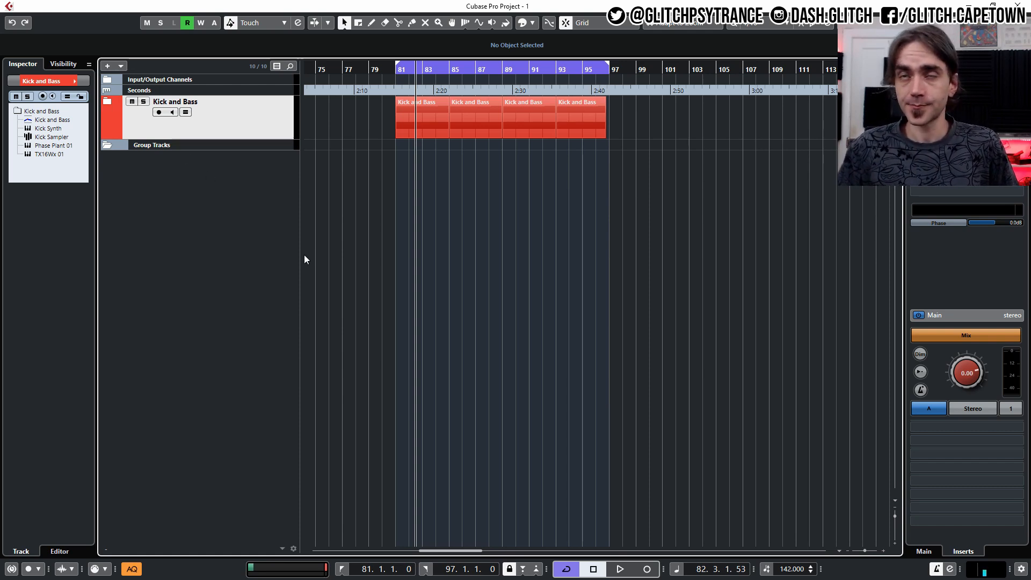
Step: Add one folder track below Kick and Bass and name it Percussion
{"action": "right_click", "coordinate": [206, 203]}
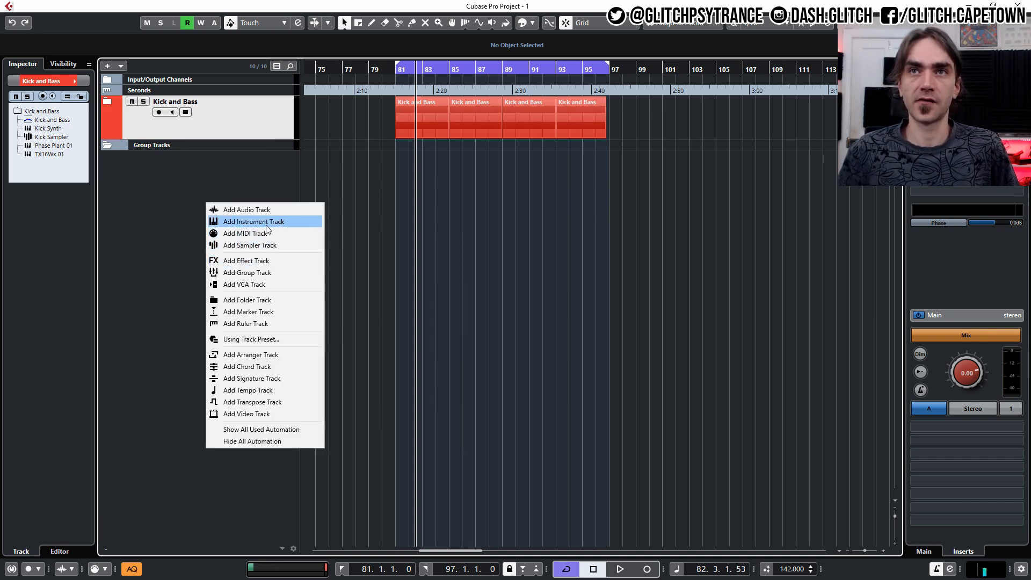
{"action": "left_click", "coordinate": [247, 300]}
{"action": "left_click", "coordinate": [330, 338]}
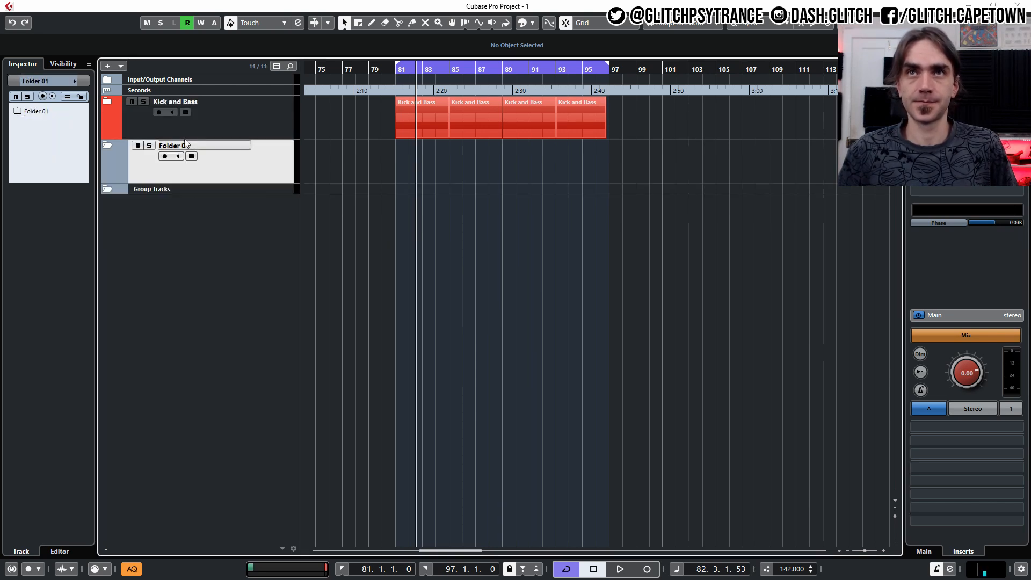
{"action": "type", "text": "Percussion"}
{"action": "key", "text": "Return"}
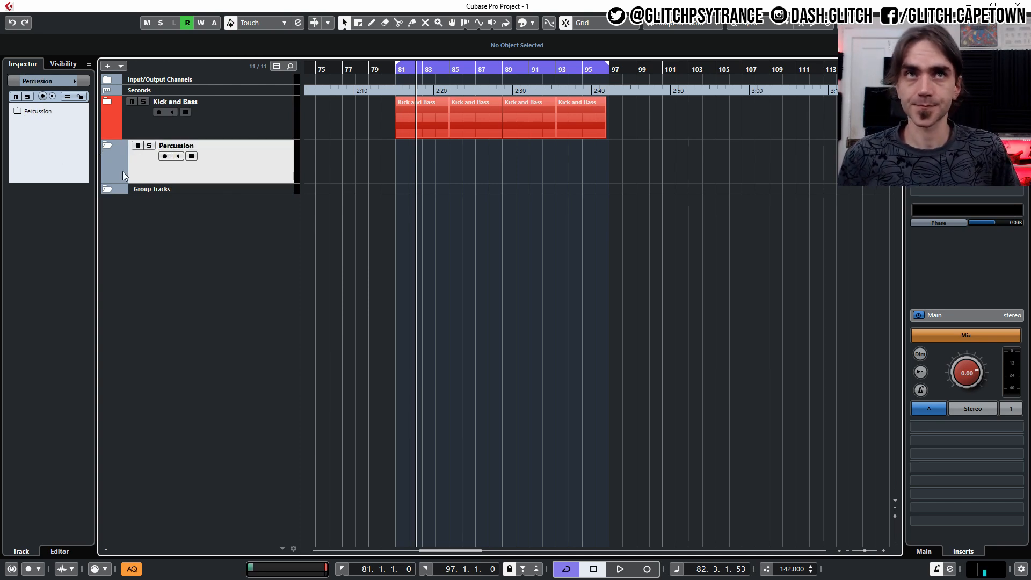
Step: Add a folder track inside the Percussion folder and name it Main Rhythms
{"action": "right_click", "coordinate": [209, 170]}
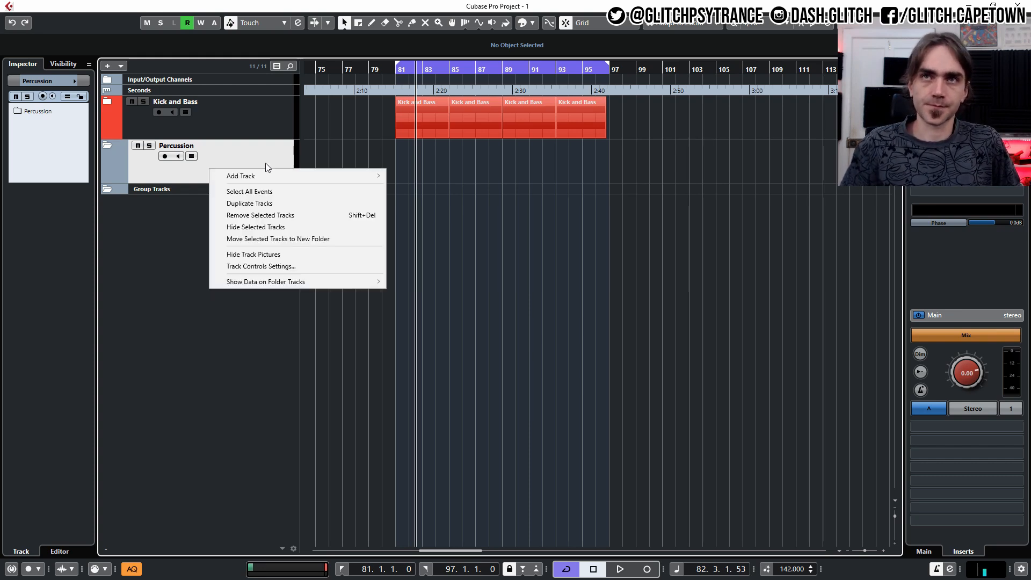
{"action": "mouse_move", "coordinate": [327, 175]}
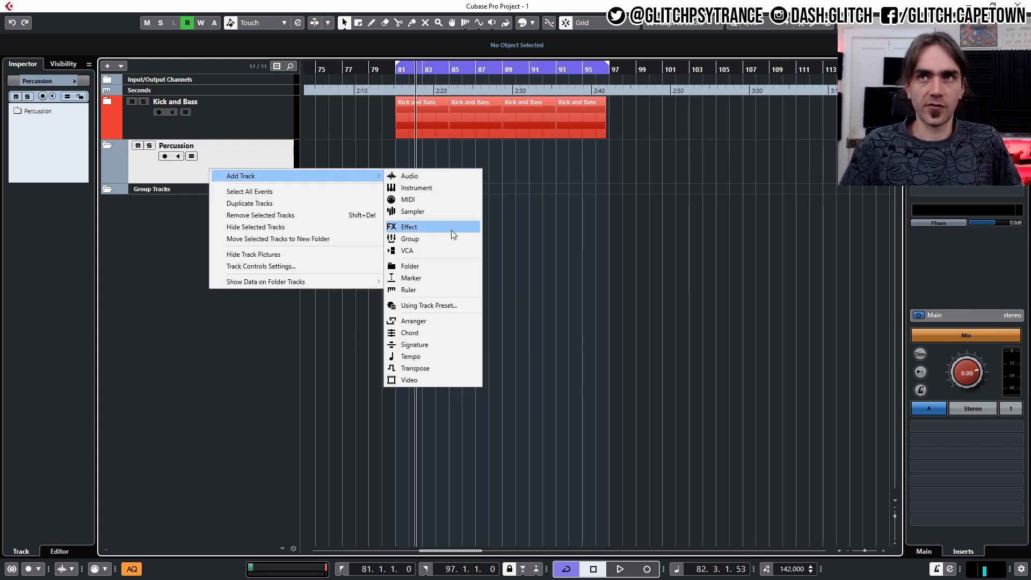
{"action": "left_click", "coordinate": [420, 266]}
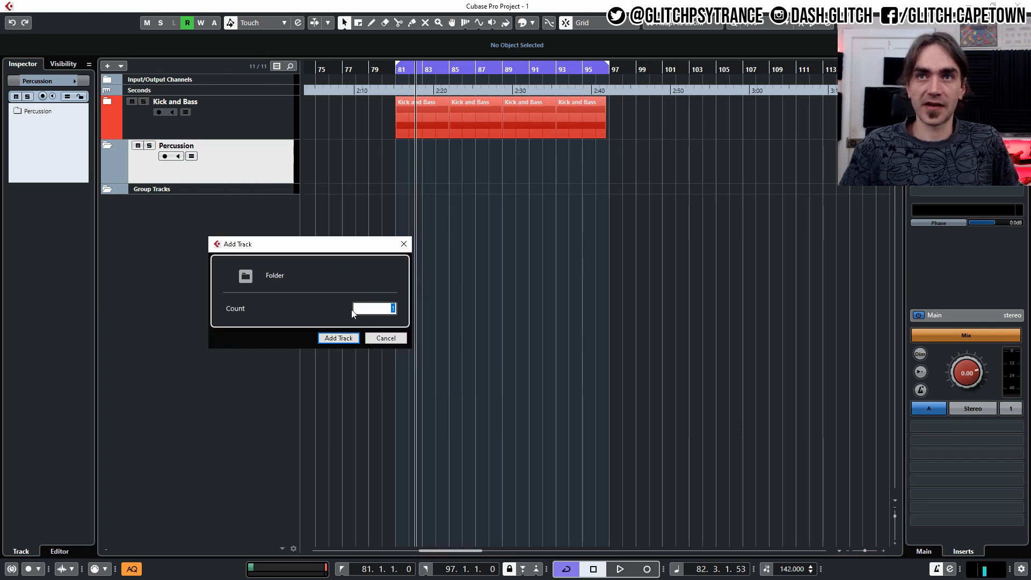
{"action": "left_click", "coordinate": [338, 338]}
{"action": "left_click_drag", "start_coordinate": [244, 201], "coordinate": [231, 173]}
{"action": "double_click", "coordinate": [188, 189]}
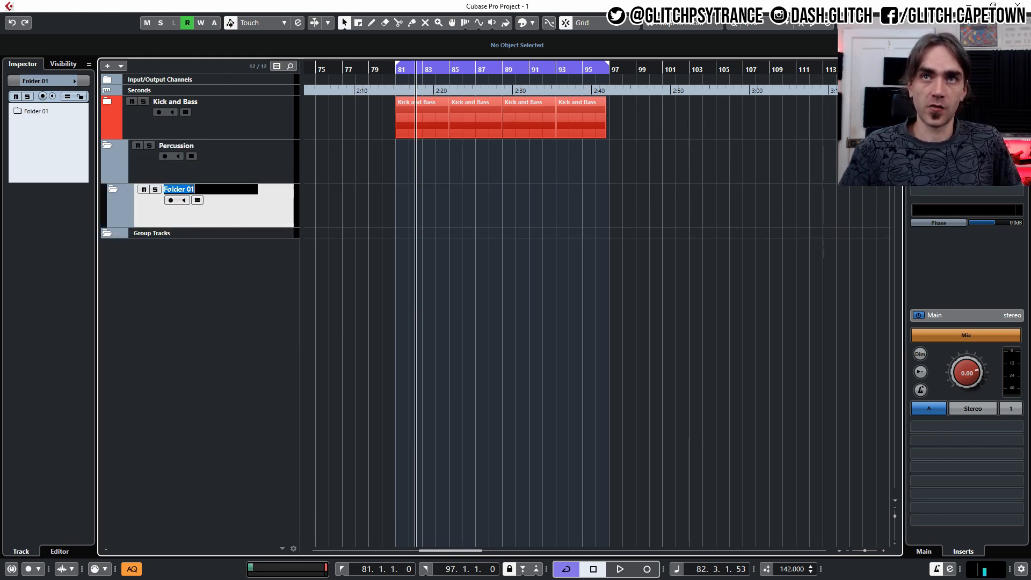
{"action": "type", "text": "Main Rhythms"}
{"action": "key", "text": "Return"}
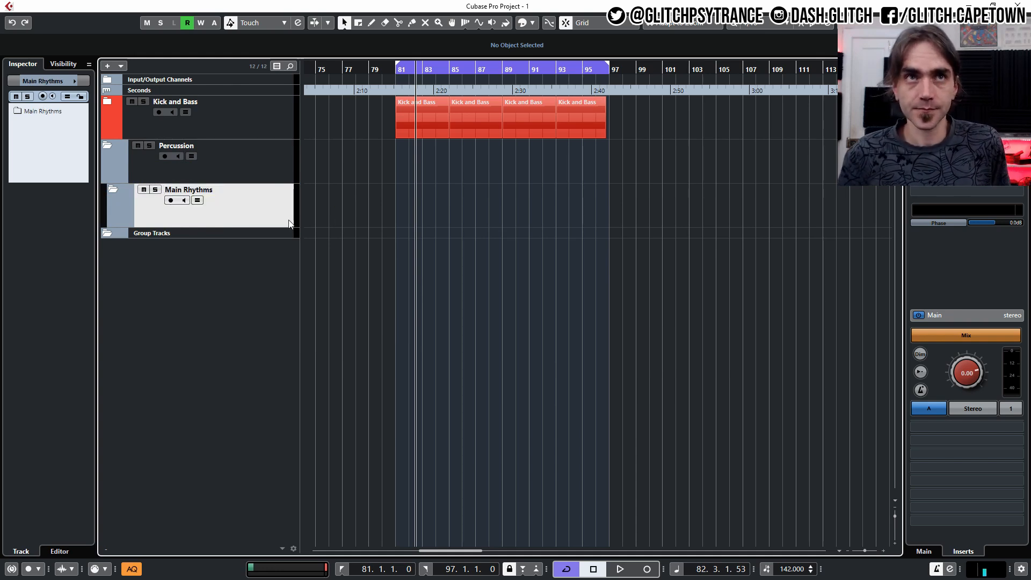
Step: Add one sampler track, place it inside the Main Rhythms folder and close the sampler editor
{"action": "right_click", "coordinate": [263, 203]}
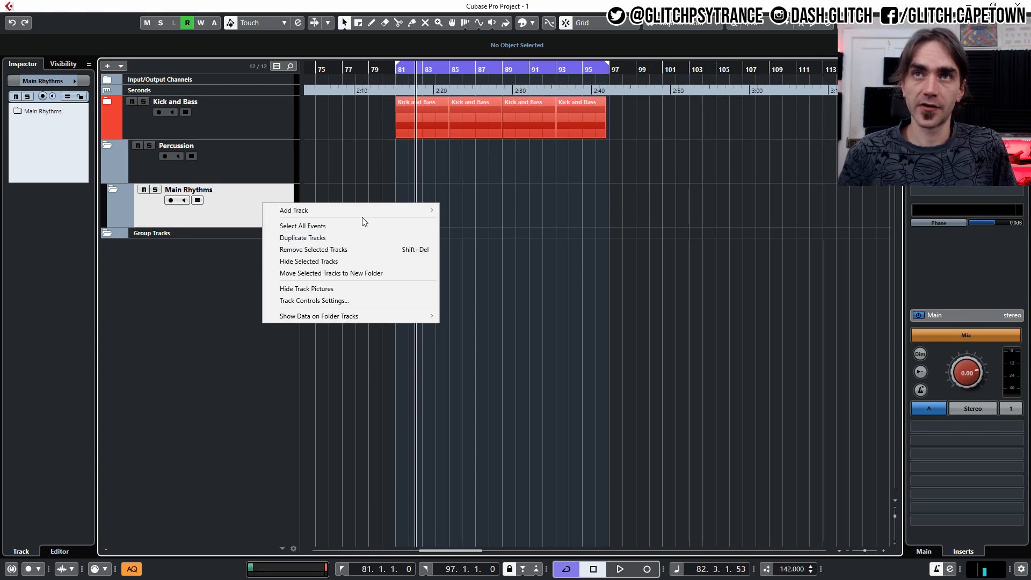
{"action": "mouse_move", "coordinate": [362, 211]}
{"action": "left_click", "coordinate": [491, 245]}
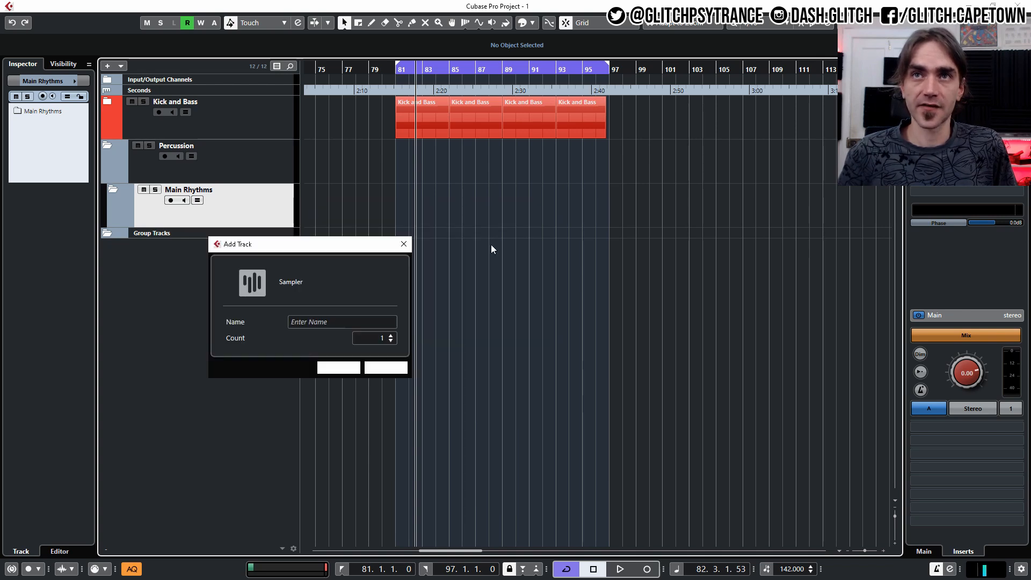
{"action": "left_click", "coordinate": [339, 369]}
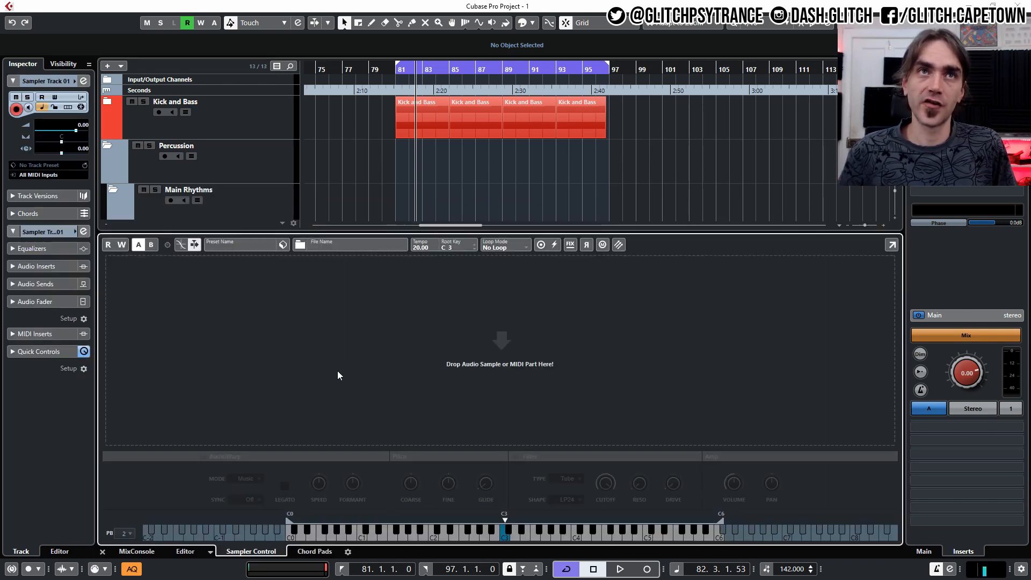
{"action": "scroll", "coordinate": [639, 158], "scroll_direction": "down", "scroll_amount": 3}
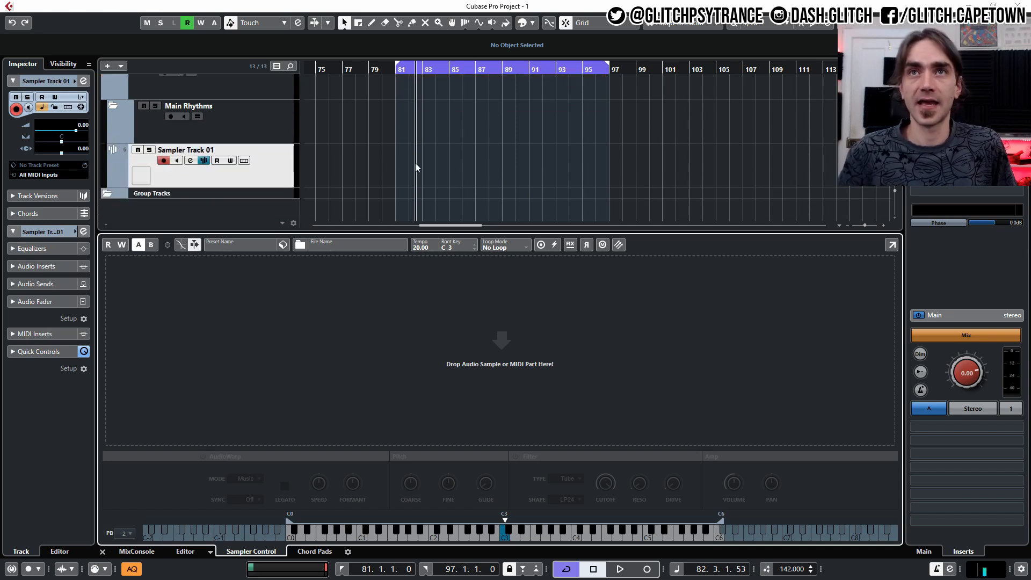
{"action": "left_click_drag", "start_coordinate": [265, 175], "coordinate": [257, 127]}
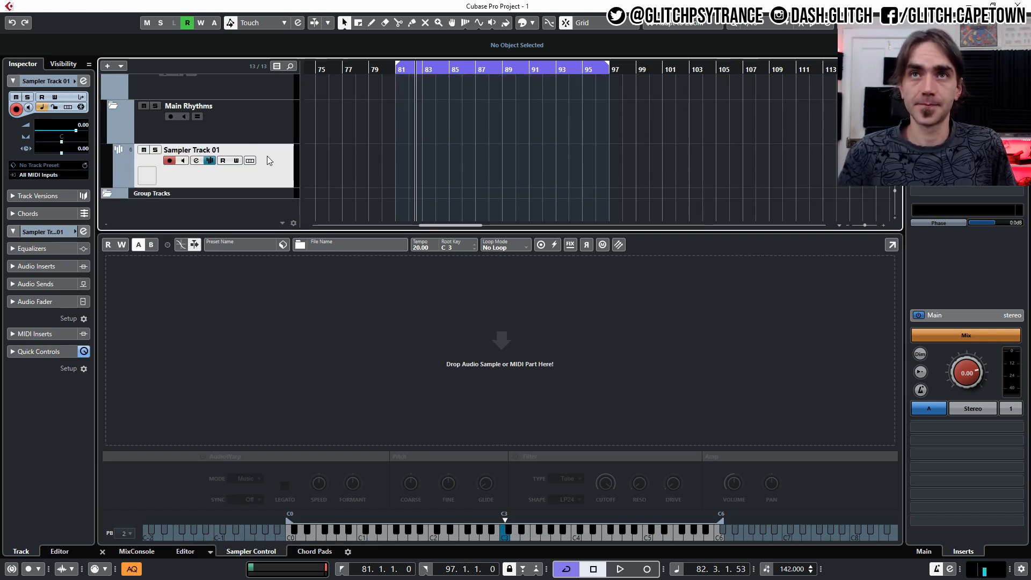
{"action": "left_click", "coordinate": [103, 552]}
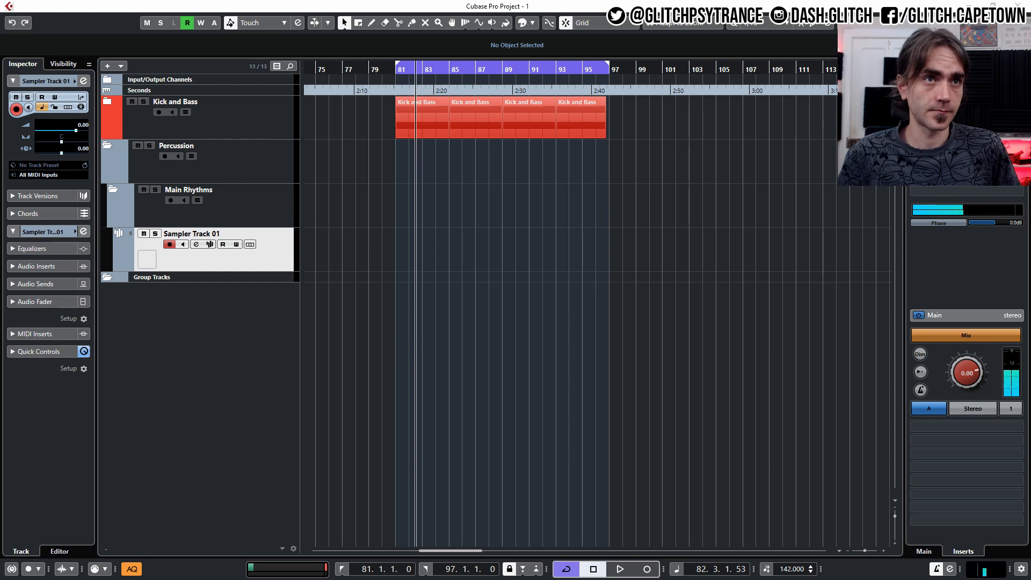
Step: Load an audio sample into the new sampler track and close its sampler editor
{"action": "left_click", "coordinate": [212, 246]}
{"action": "left_click_drag", "start_coordinate": [1, 559], "coordinate": [323, 347]}
{"action": "left_click", "coordinate": [102, 552]}
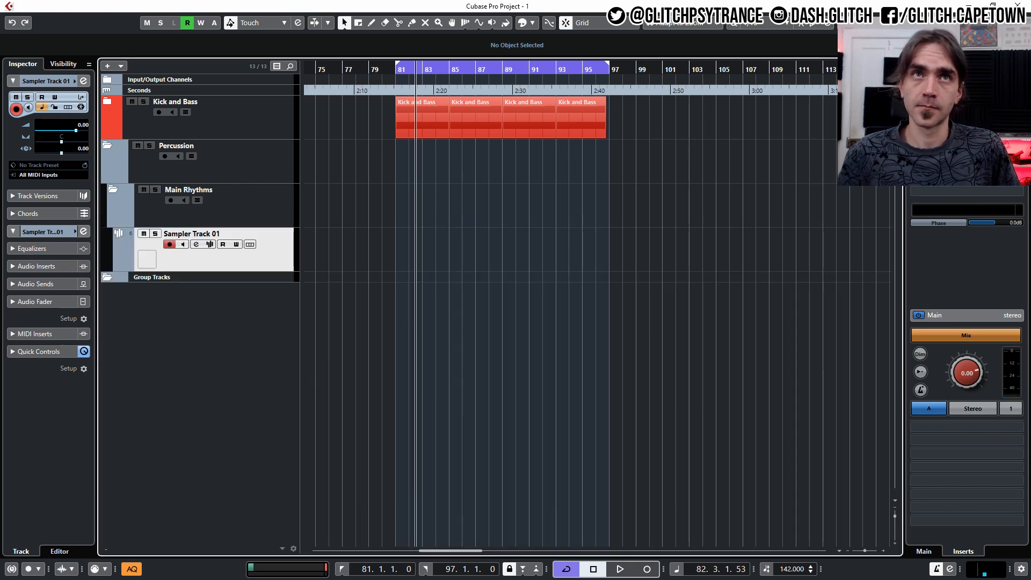
Step: Select the sampler track in Main Rhythms and open the MixConsole
{"action": "right_click", "coordinate": [279, 250]}
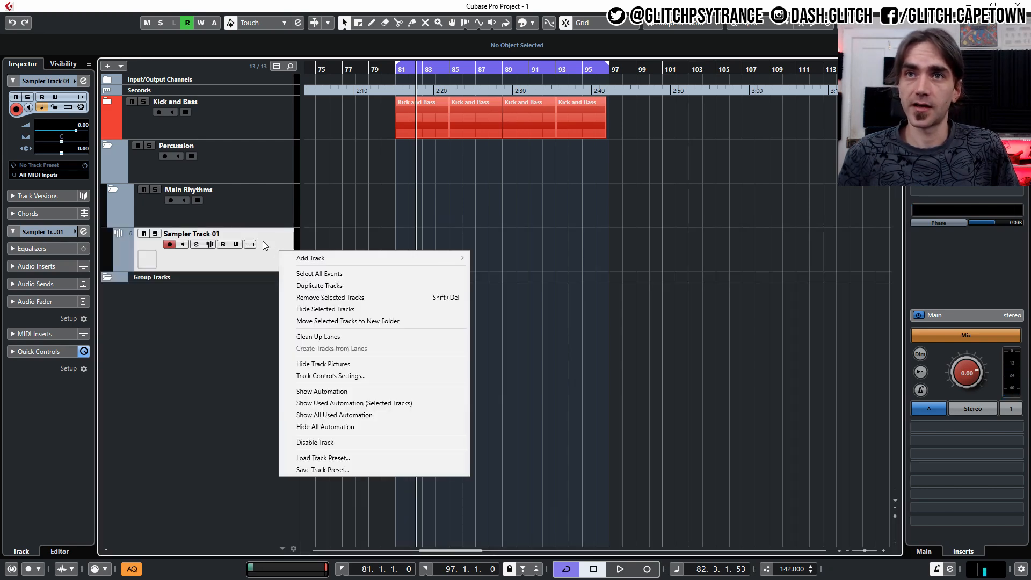
{"action": "left_click", "coordinate": [263, 240]}
{"action": "key", "text": "F3"}
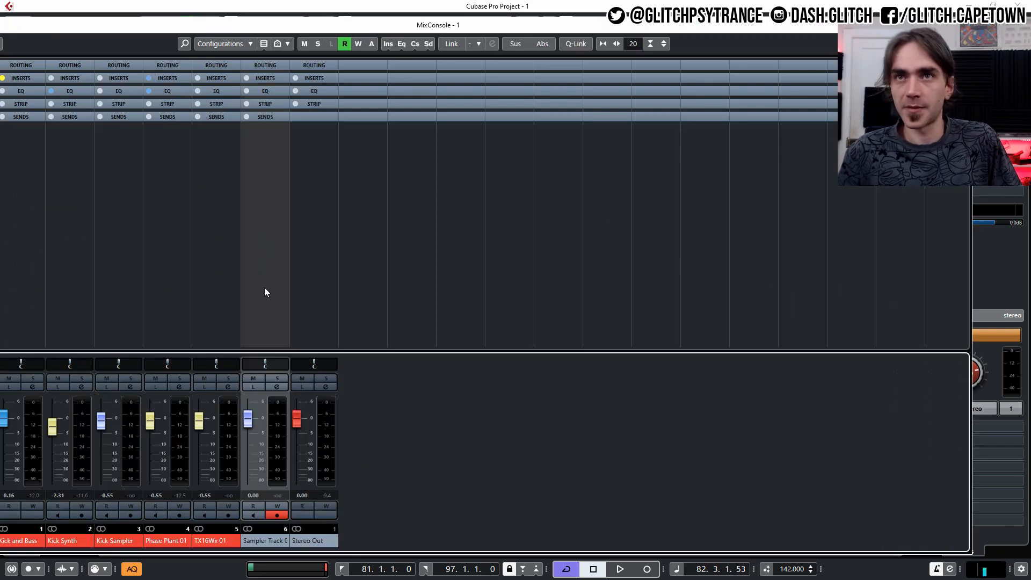
Step: Add a stereo group channel named Main Rhythms for the sampler track and place it inside the Main Rhythms folder
{"action": "right_click", "coordinate": [258, 537]}
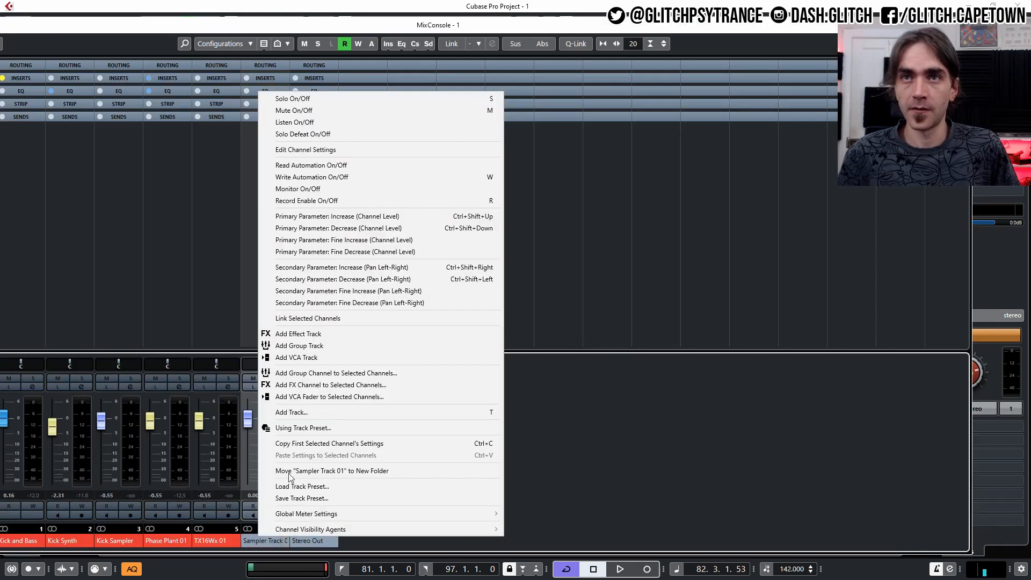
{"action": "left_click", "coordinate": [349, 375]}
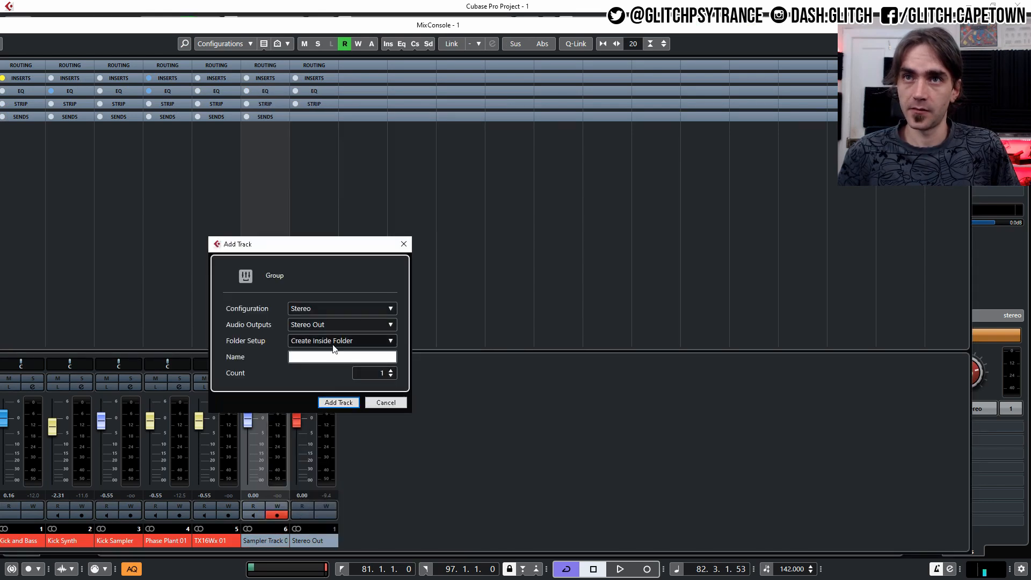
{"action": "type", "text": "Main Rhythms"}
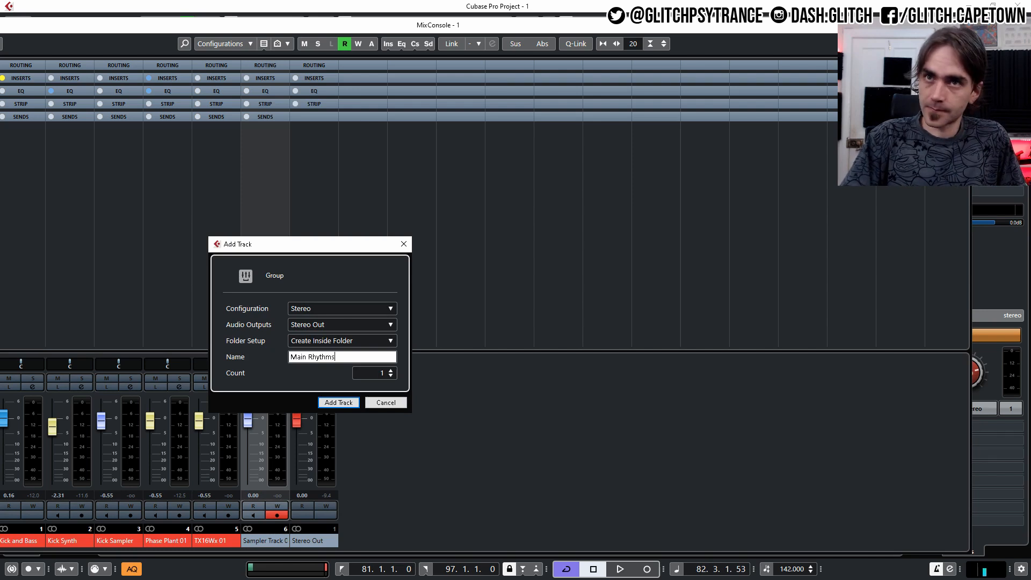
{"action": "key", "text": "Return"}
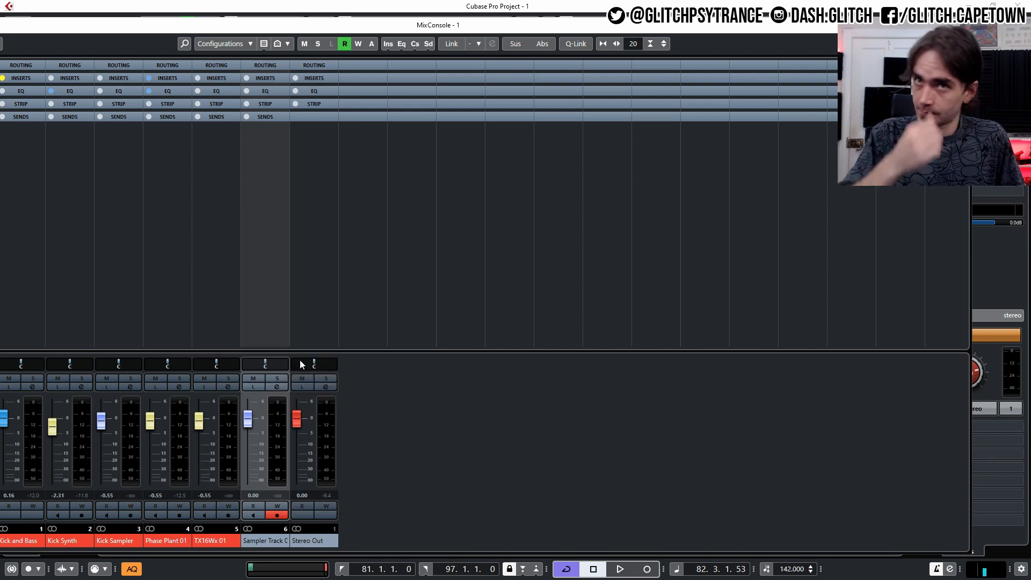
{"action": "left_click", "coordinate": [961, 25]}
{"action": "left_click_drag", "start_coordinate": [227, 322], "coordinate": [249, 219]}
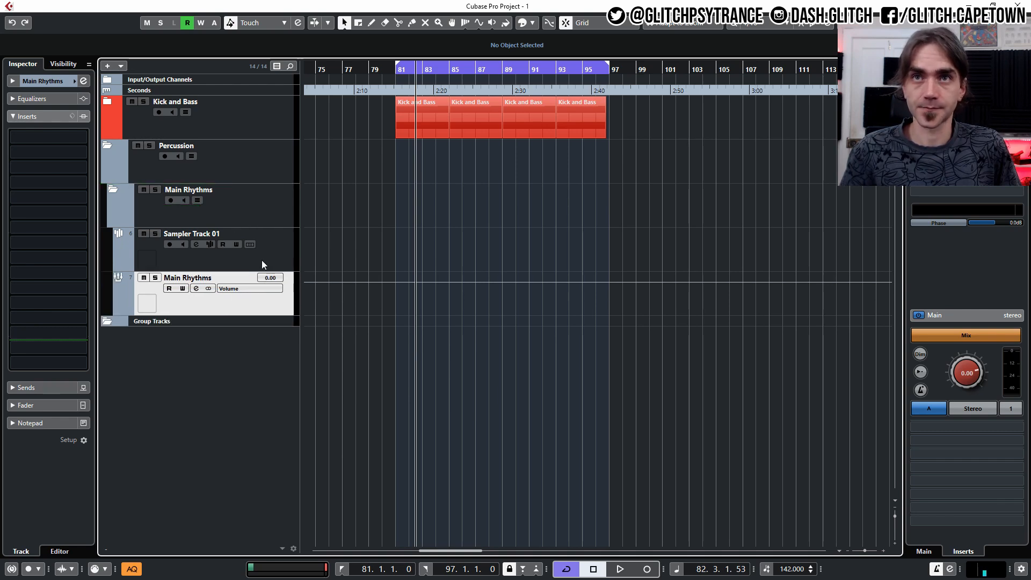
Step: Rename the sampler track in the Main Rhythms folder as C Hat
{"action": "left_click", "coordinate": [259, 252]}
{"action": "double_click", "coordinate": [208, 233]}
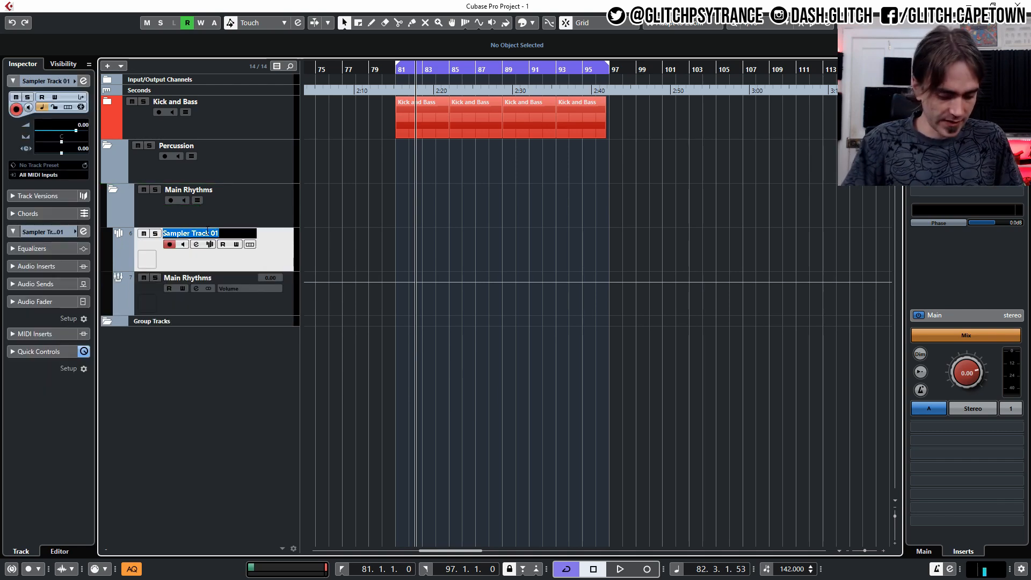
{"action": "type", "text": "C Hat"}
{"action": "key", "text": "Return"}
Step: Duplicate the C Hat track as O Hat and load the sample HIHAT351(OPEN).wav into it
{"action": "right_click", "coordinate": [256, 262]}
{"action": "left_click", "coordinate": [296, 297]}
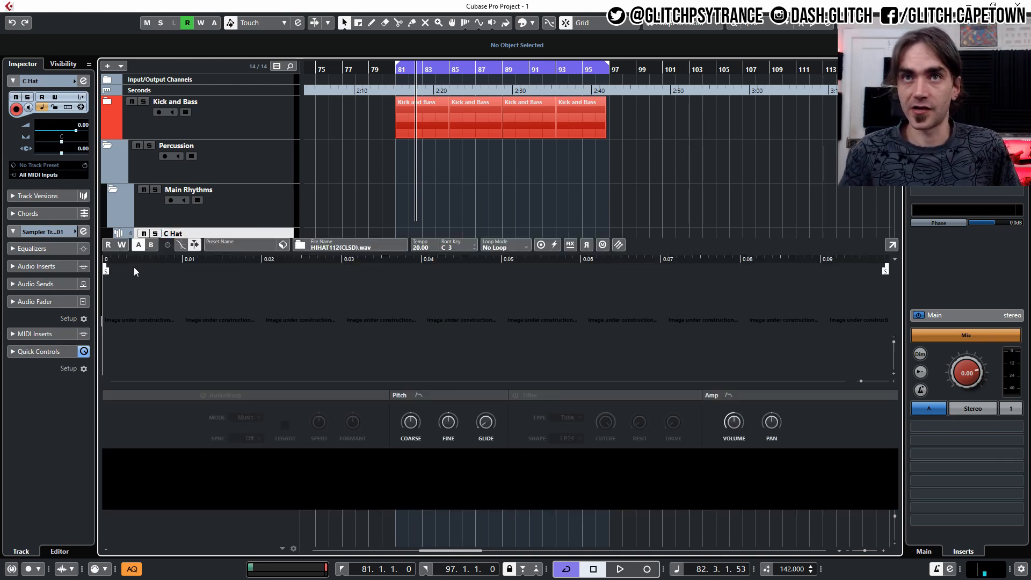
{"action": "scroll", "coordinate": [386, 188], "scroll_direction": "down", "scroll_amount": 4}
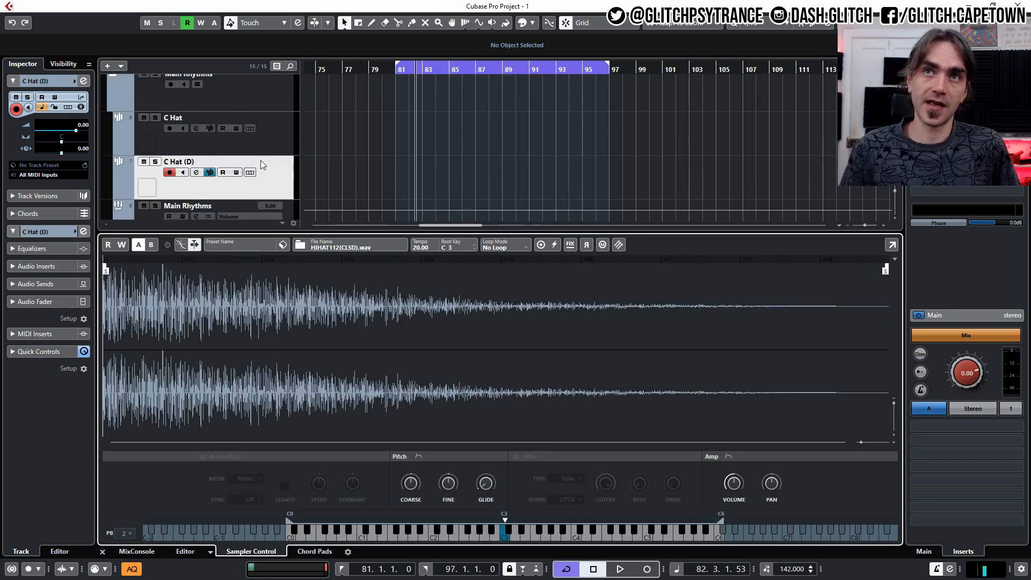
{"action": "double_click", "coordinate": [200, 162]}
{"action": "type", "text": "O Hat"}
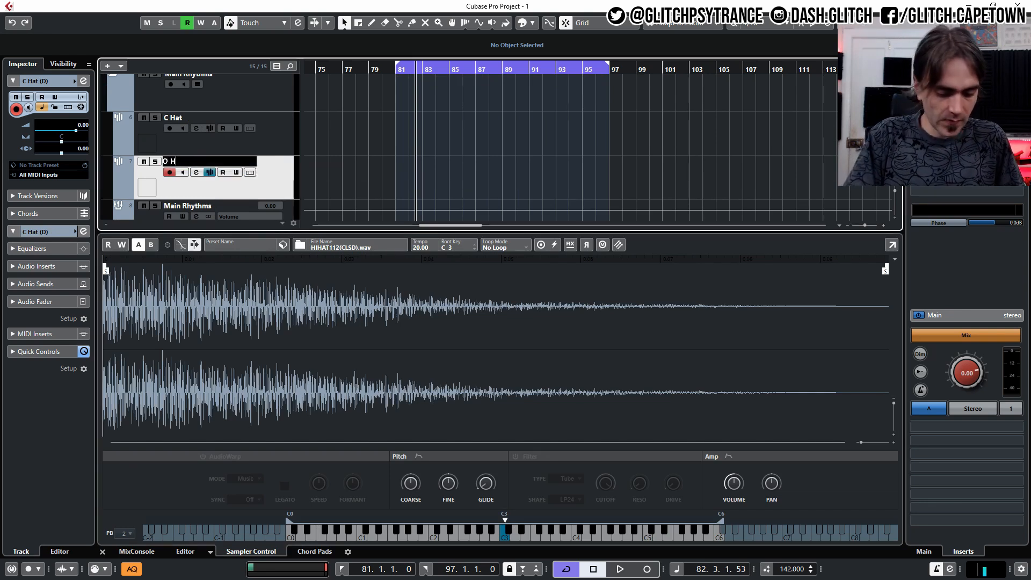
{"action": "key", "text": "Return"}
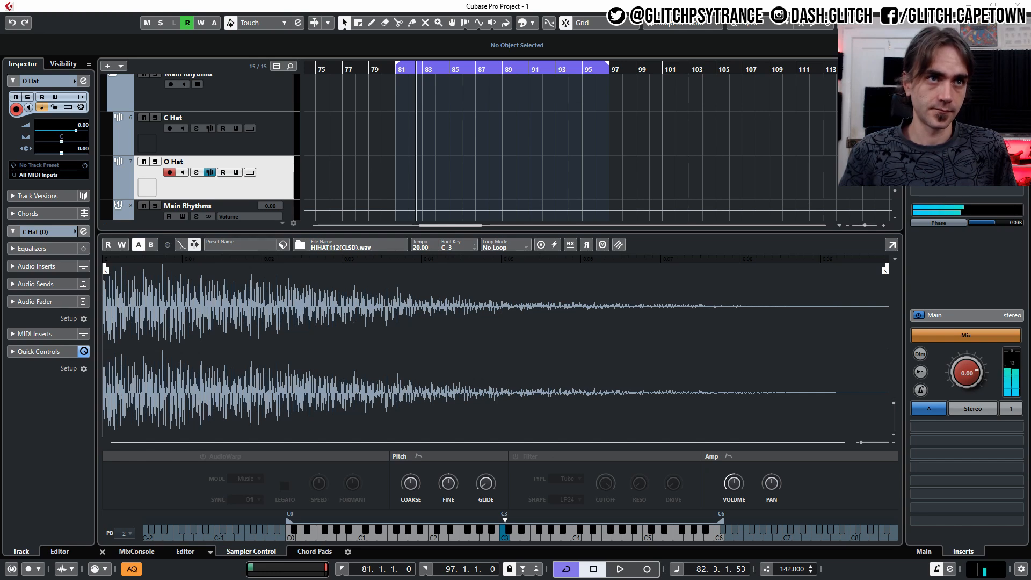
{"action": "left_click_drag", "start_coordinate": [0, 357], "coordinate": [205, 355]}
{"action": "left_click", "coordinate": [102, 553]}
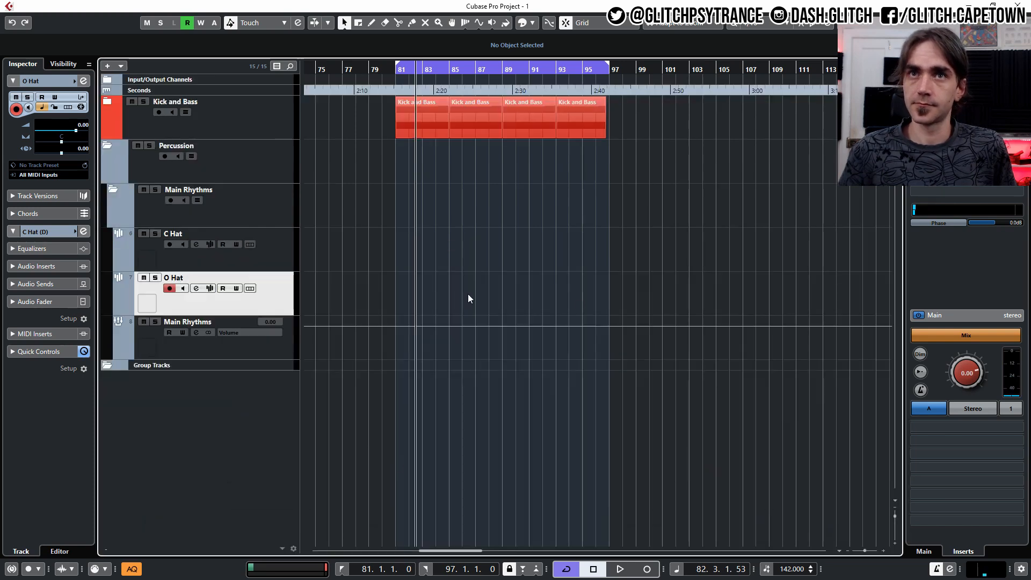
Step: Duplicate the O Hat track, load SNARE20.wav into the copy and name it Main Snare
{"action": "right_click", "coordinate": [276, 295]}
{"action": "left_click", "coordinate": [338, 312]}
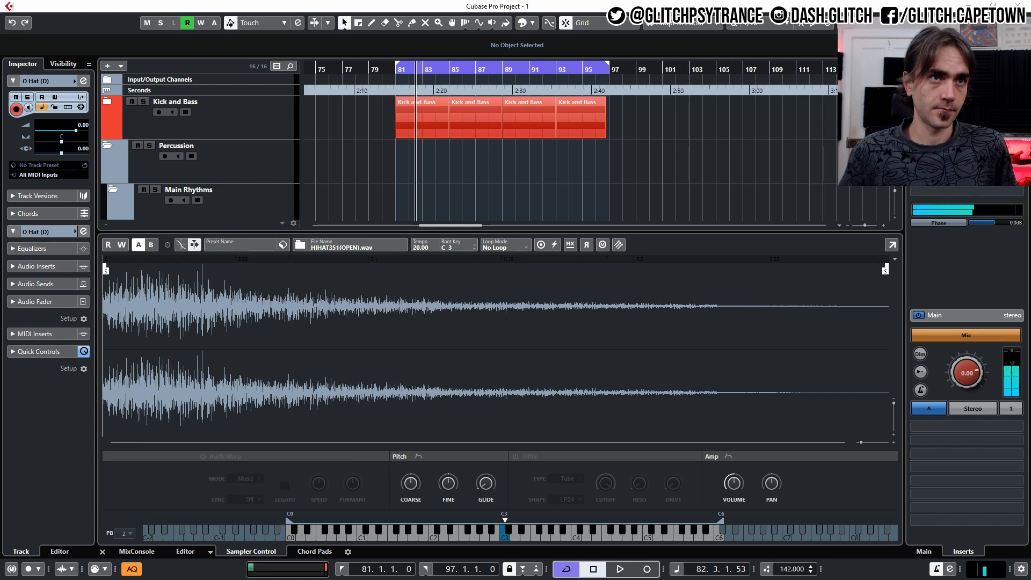
{"action": "left_click_drag", "start_coordinate": [0, 378], "coordinate": [172, 378]}
{"action": "scroll", "coordinate": [489, 179], "scroll_direction": "down", "scroll_amount": 5}
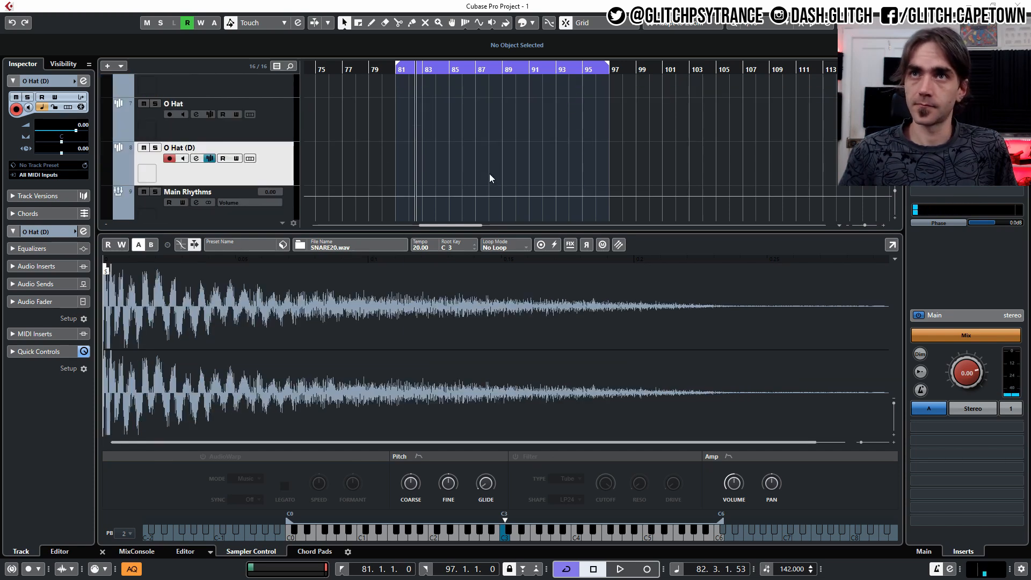
{"action": "right_click", "coordinate": [264, 165]}
{"action": "key", "text": "Escape"}
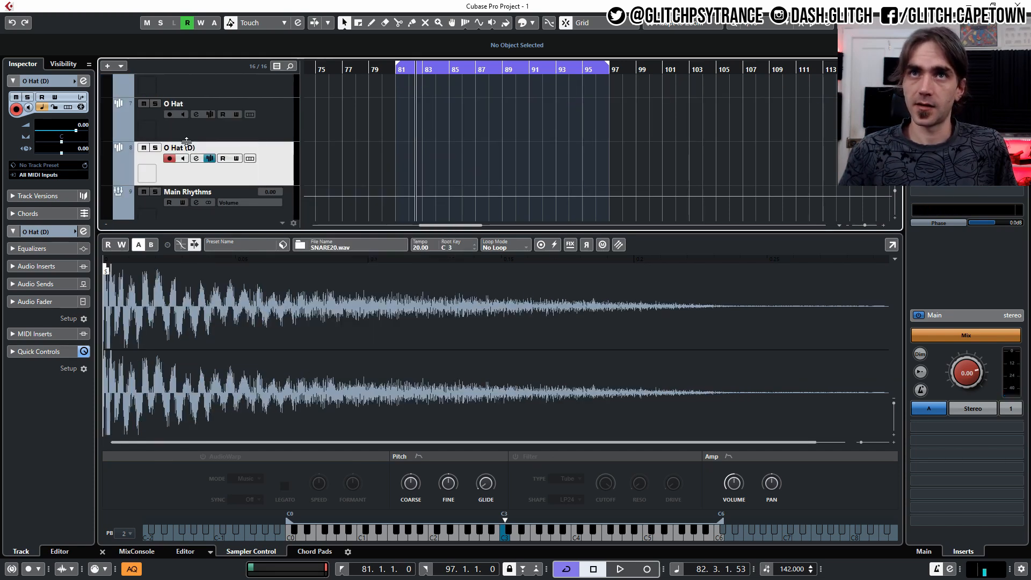
{"action": "double_click", "coordinate": [182, 148]}
{"action": "type", "text": "Main Snare"}
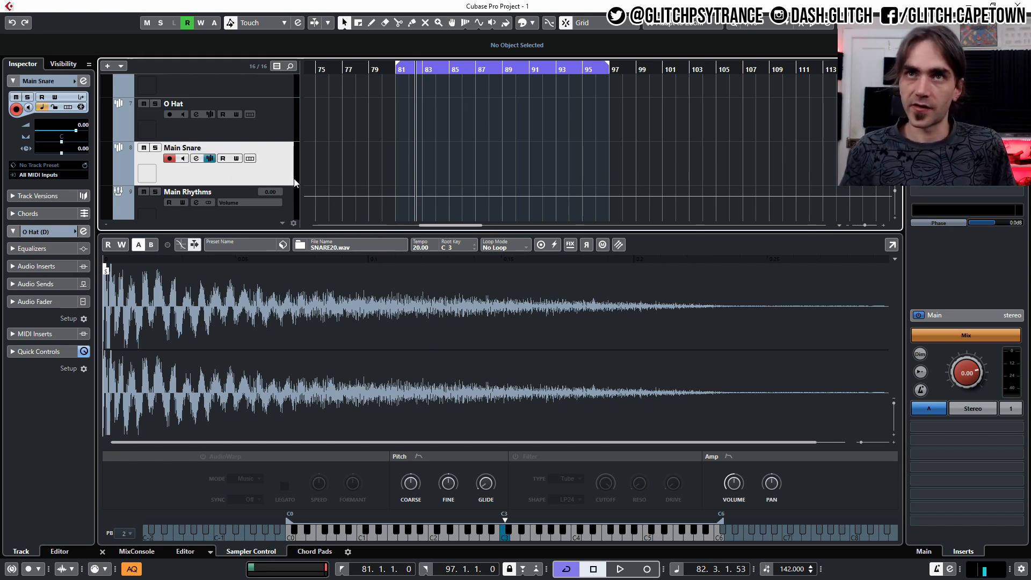
{"action": "key", "text": "Return"}
Step: Duplicate the Main Snare track as Aux Snare and load the sample SNARE221.wav into it
{"action": "right_click", "coordinate": [257, 146]}
{"action": "left_click", "coordinate": [296, 180]}
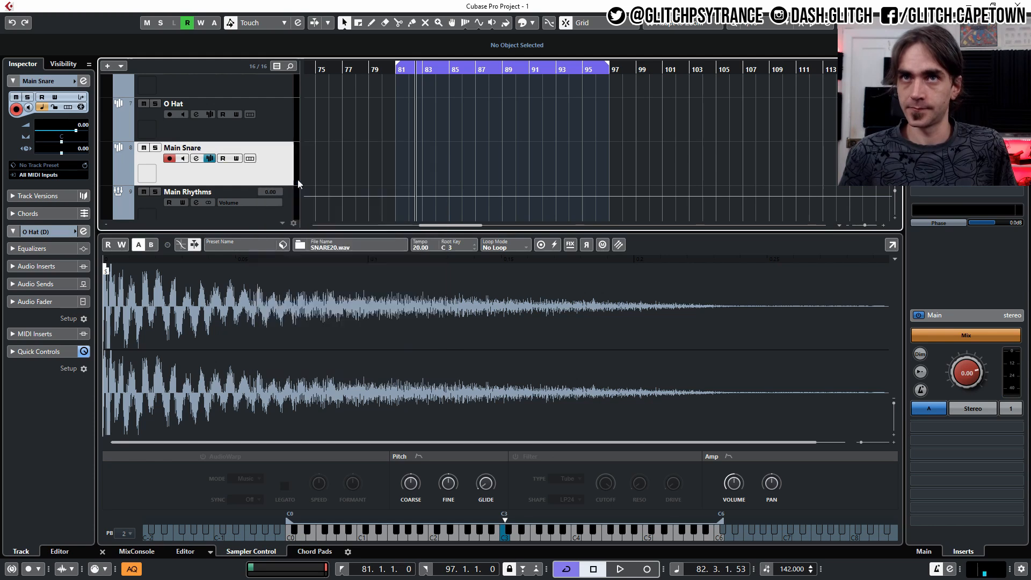
{"action": "scroll", "coordinate": [244, 172], "scroll_direction": "down", "scroll_amount": 2}
{"action": "double_click", "coordinate": [188, 134]}
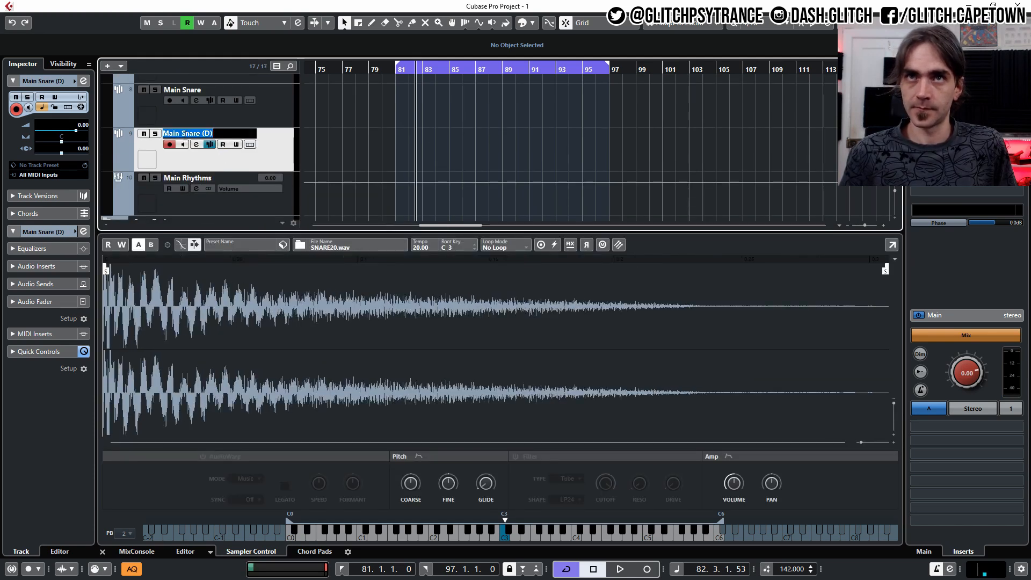
{"action": "type", "text": "Aux Snare"}
{"action": "key", "text": "Return"}
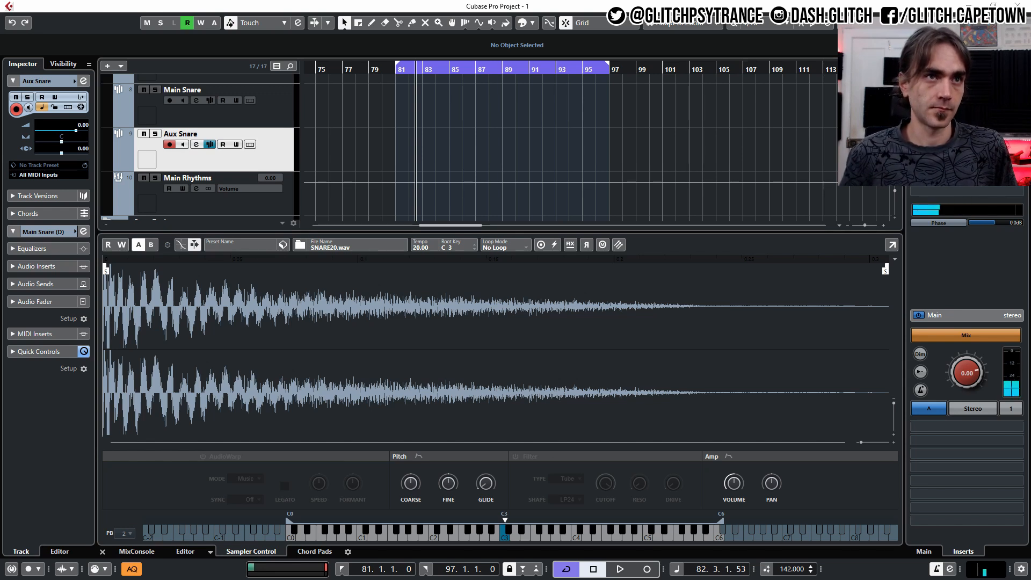
{"action": "left_click_drag", "start_coordinate": [0, 325], "coordinate": [252, 340]}
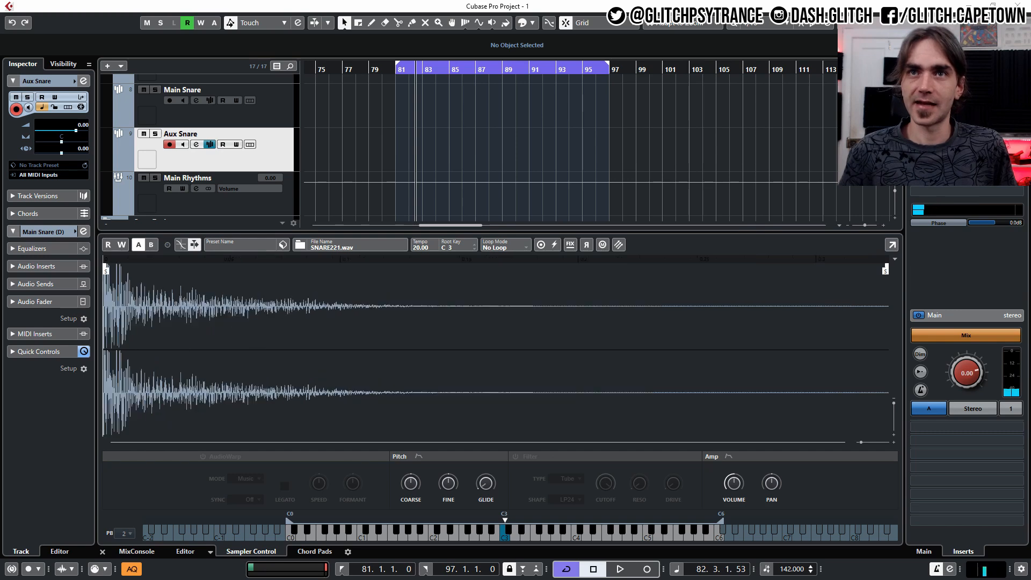
{"action": "left_click", "coordinate": [102, 551]}
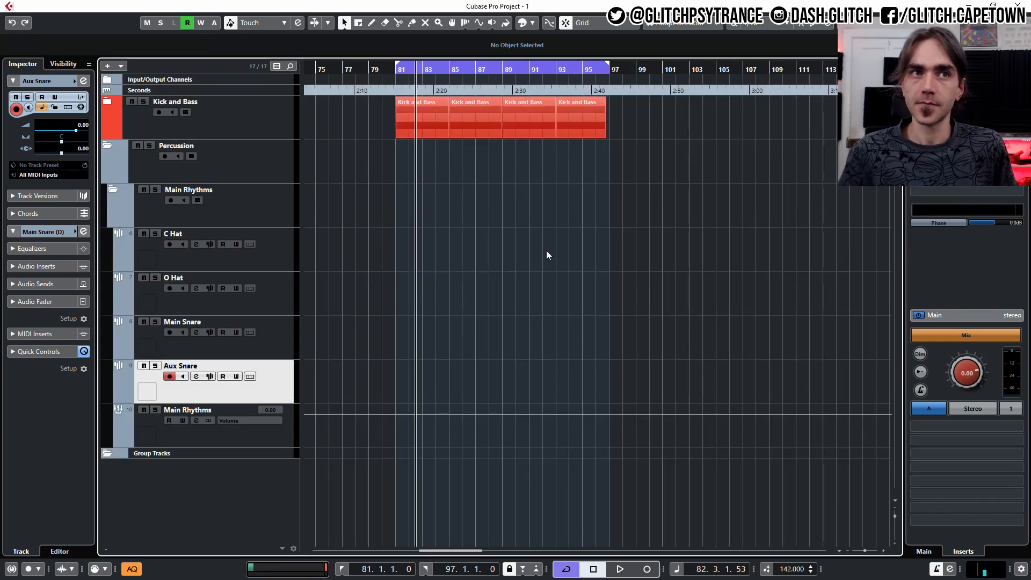
Step: Create a four-bar O Hat part from bar 81 to 85 and repeat it up to bar 97
{"action": "left_click", "coordinate": [287, 309]}
{"action": "double_click", "coordinate": [406, 297]}
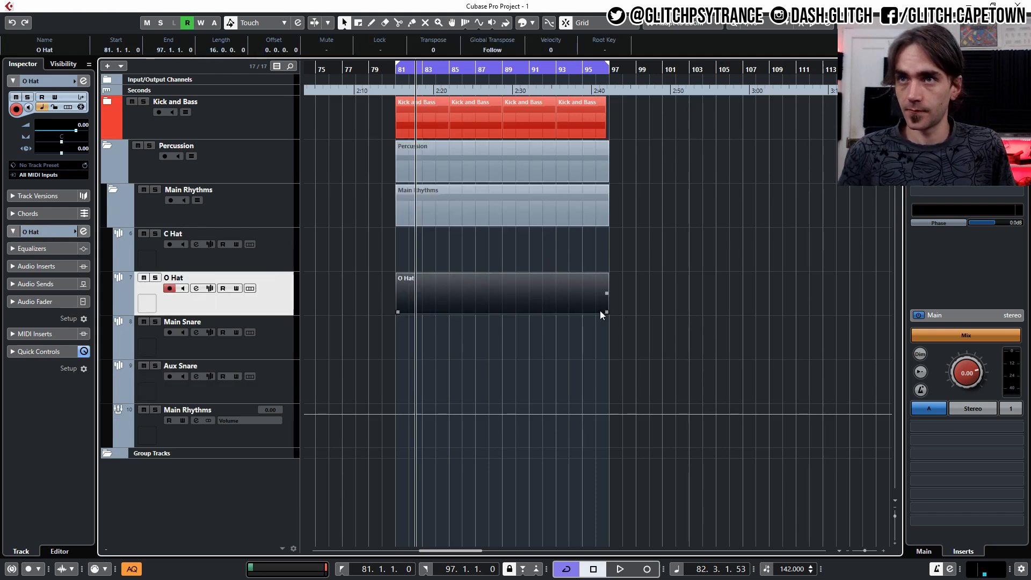
{"action": "left_click_drag", "start_coordinate": [602, 310], "coordinate": [444, 323]}
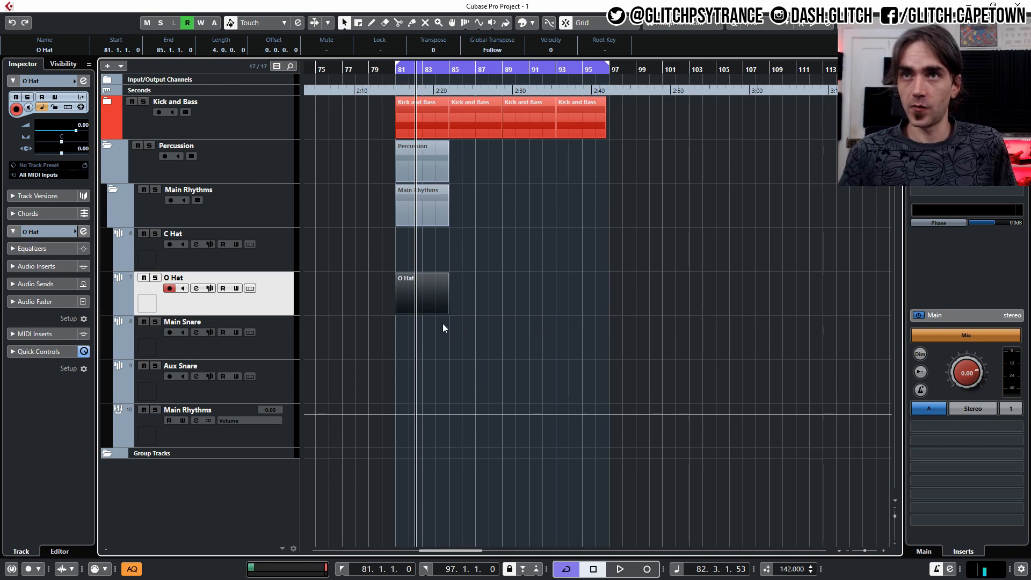
{"action": "key", "text": "h"}
{"action": "key", "text": "h"}
{"action": "left_click_drag", "start_coordinate": [499, 297], "coordinate": [780, 353]}
Step: Enter C3 notes on the third sixteenth of every beat throughout the four-bar O Hat part
{"action": "left_click", "coordinate": [378, 299]}
{"action": "left_click", "coordinate": [391, 300]}
{"action": "double_click", "coordinate": [391, 300]}
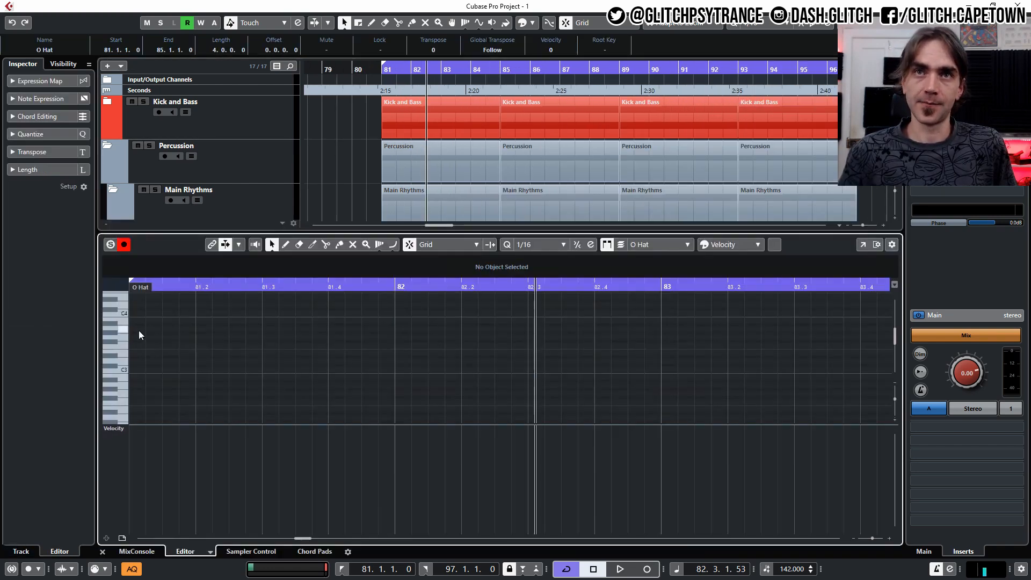
{"action": "left_click", "coordinate": [164, 369], "text": "alt"}
{"action": "left_click", "coordinate": [231, 370], "text": "alt"}
{"action": "left_click", "coordinate": [171, 369], "text": "shift"}
{"action": "left_click_drag", "start_coordinate": [172, 369], "coordinate": [300, 369]}
{"action": "left_click_drag", "start_coordinate": [541, 350], "coordinate": [135, 400]}
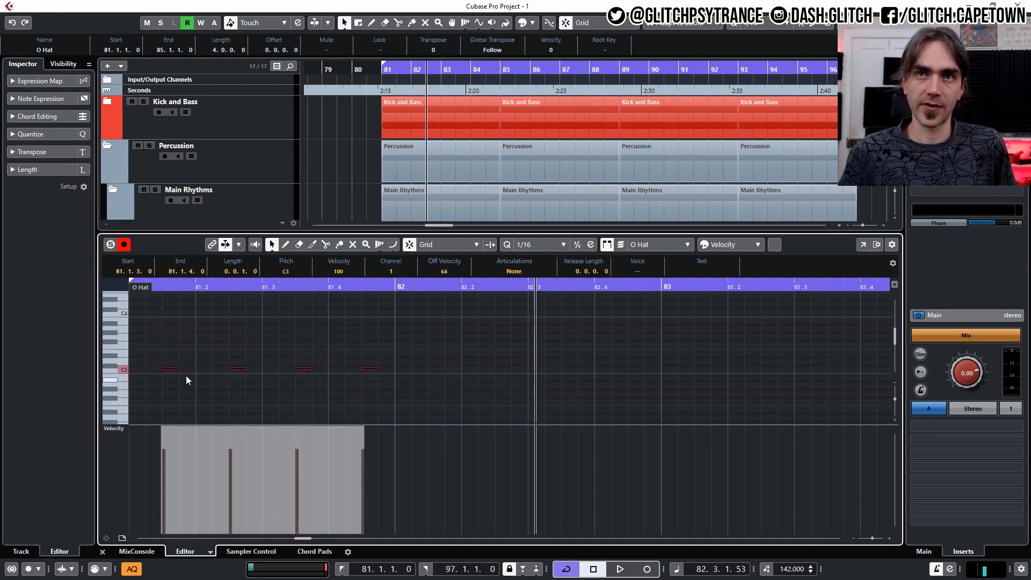
{"action": "left_click_drag", "start_coordinate": [168, 369], "coordinate": [434, 370]}
{"action": "left_click_drag", "start_coordinate": [715, 331], "coordinate": [704, 369]}
{"action": "left_click", "coordinate": [103, 551]}
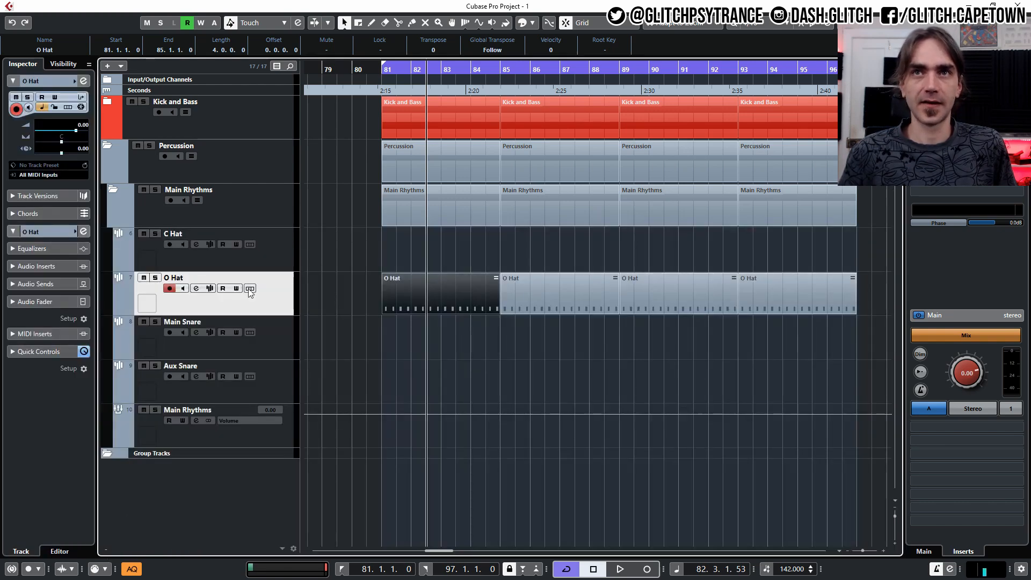
Step: Create a four-bar Main Snare part at bar 81 with C3 notes on beats 2 and 4, and start playback
{"action": "left_click", "coordinate": [287, 349]}
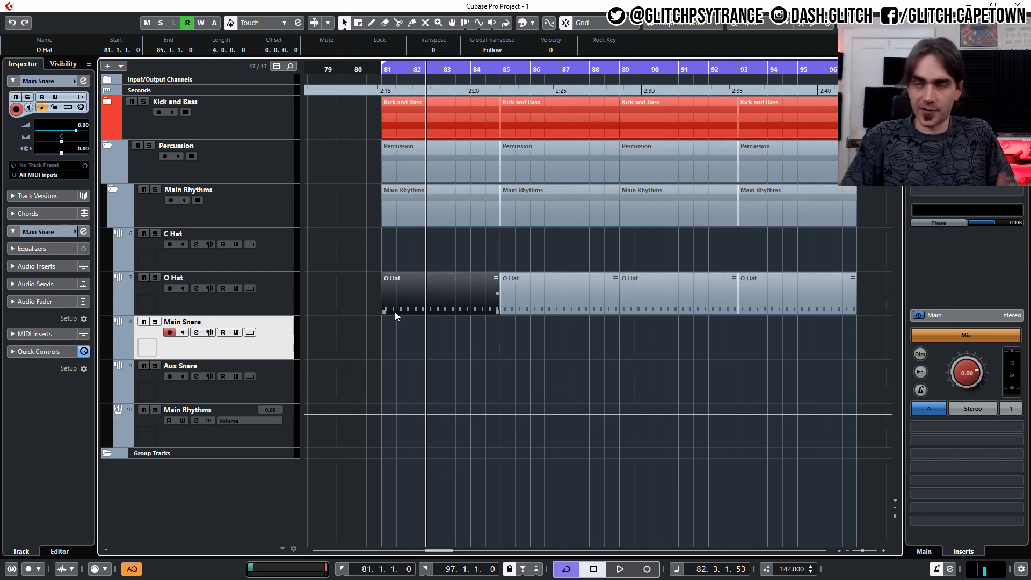
{"action": "left_click", "coordinate": [384, 370]}
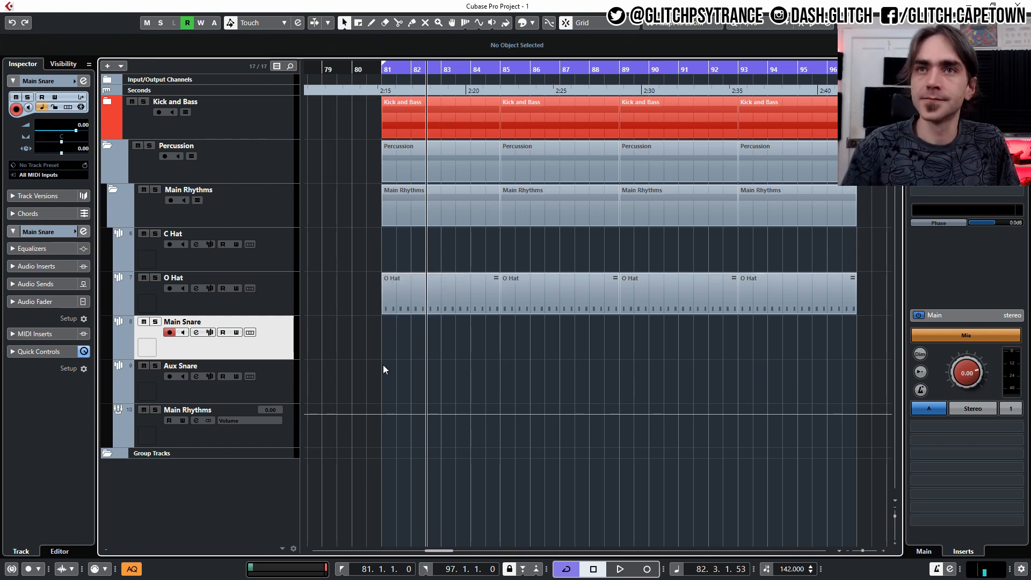
{"action": "key", "text": "space"}
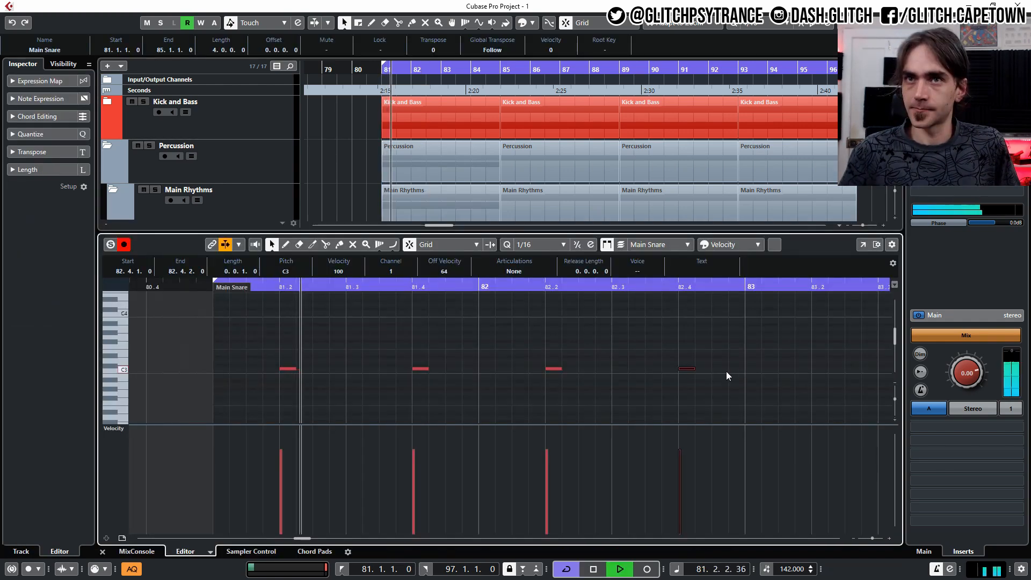
{"action": "key", "text": "g"}
{"action": "key", "text": "g"}
{"action": "mouse_move", "coordinate": [549, 340]}
{"action": "left_mouse_down"}
{"action": "mouse_move", "coordinate": [237, 375]}
{"action": "mouse_move", "coordinate": [537, 376]}
{"action": "left_mouse_up"}
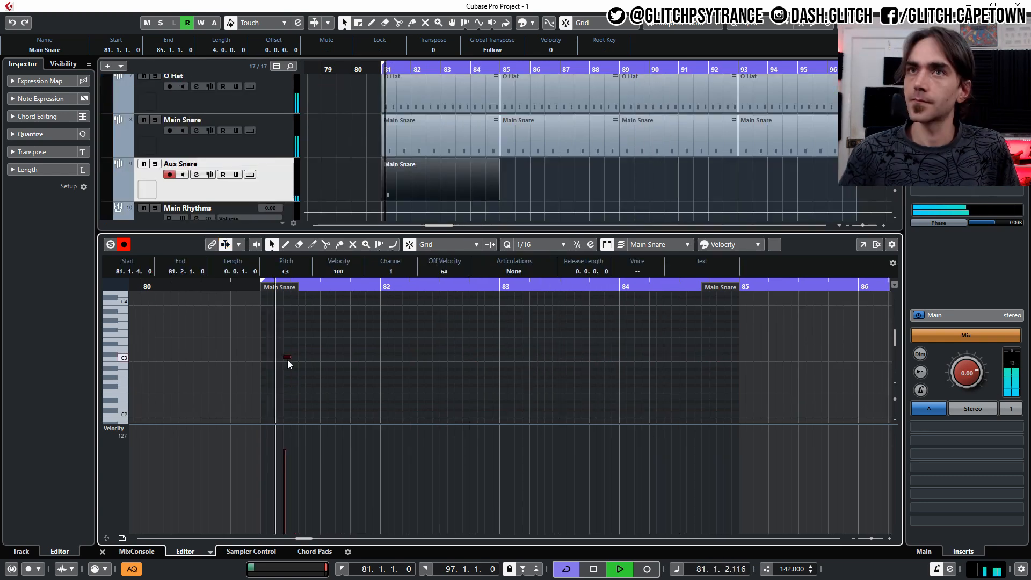
Step: Move the Aux Snare note to 81.1.2 at D#3 and set the first EQ band of its channel to High Pass I
{"action": "key", "text": "ctrl+Left"}
{"action": "key", "text": "ctrl+Left"}
{"action": "key", "text": "shift+Up"}
{"action": "key", "text": "shift+Down"}
{"action": "key", "text": "Up"}
{"action": "key", "text": "Up"}
{"action": "key", "text": "Up"}
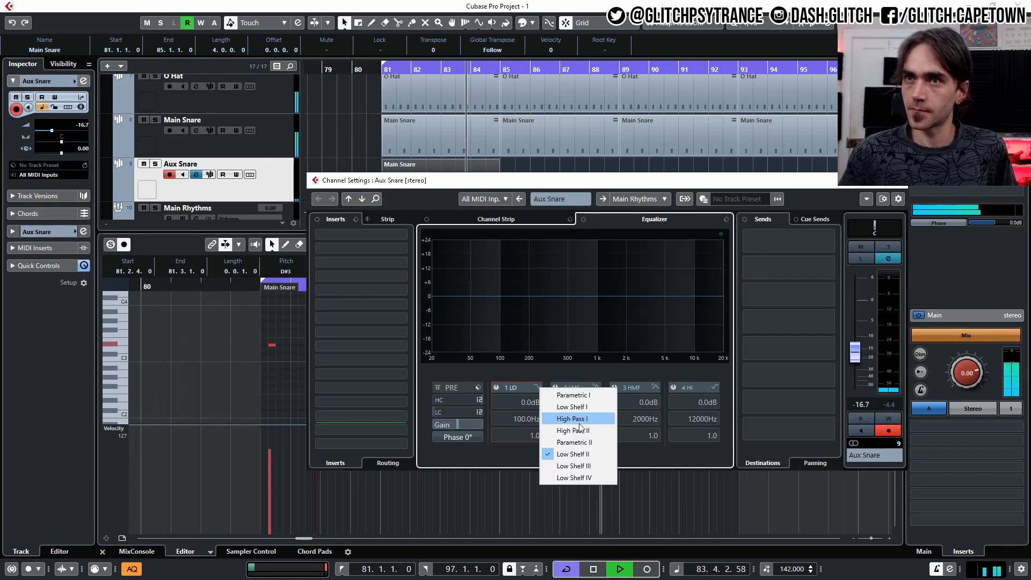
{"action": "left_click", "coordinate": [574, 419]}
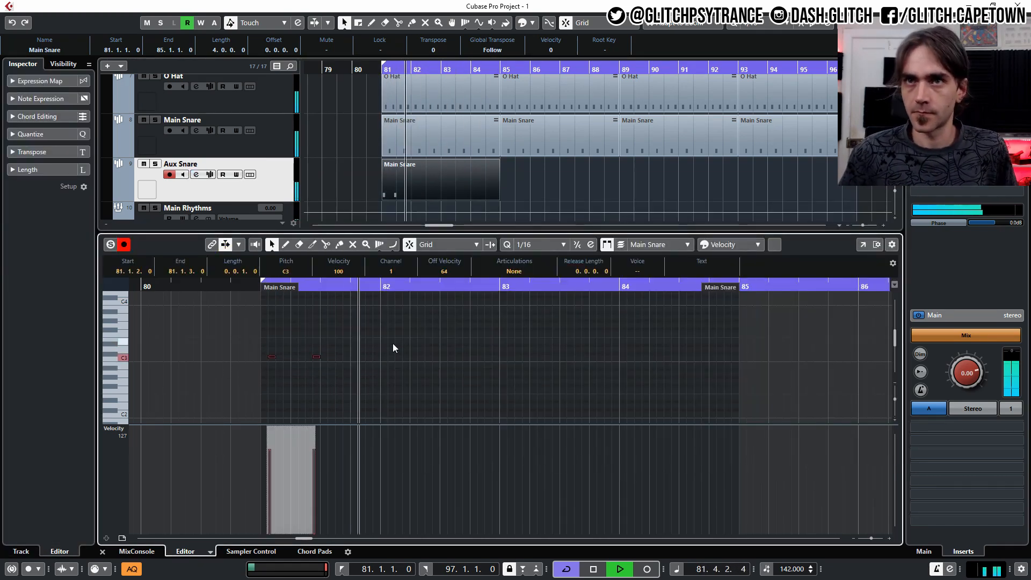
Step: Copy the Aux Snare notes to fill the four-bar part and repeat the part up to bar 97
{"action": "left_click", "coordinate": [437, 358]}
{"action": "left_click_drag", "start_coordinate": [275, 357], "coordinate": [490, 358]}
{"action": "left_click_drag", "start_coordinate": [521, 346], "coordinate": [265, 370]}
{"action": "left_click_drag", "start_coordinate": [271, 357], "coordinate": [511, 358]}
{"action": "left_click_drag", "start_coordinate": [498, 180], "coordinate": [815, 194]}
Step: Shape the amp envelope of the Aux Snare sampler and close the sampler editor
{"action": "left_click", "coordinate": [251, 552]}
{"action": "left_click", "coordinate": [729, 456]}
{"action": "left_click_drag", "start_coordinate": [318, 290], "coordinate": [301, 389]}
{"action": "left_click_drag", "start_coordinate": [213, 339], "coordinate": [209, 383]}
{"action": "left_click_drag", "start_coordinate": [126, 290], "coordinate": [133, 290]}
{"action": "left_click_drag", "start_coordinate": [308, 389], "coordinate": [312, 374]}
{"action": "left_click_drag", "start_coordinate": [133, 290], "coordinate": [126, 290]}
{"action": "left_click", "coordinate": [103, 553]}
Step: Adjust the low-frequency EQ of the Aux Snare channel and close its channel settings
{"action": "left_click", "coordinate": [196, 377]}
{"action": "left_click_drag", "start_coordinate": [460, 412], "coordinate": [494, 274]}
{"action": "left_click", "coordinate": [196, 376]}
Step: Create a four-bar C Hat part at bar 81 and enter four consecutive sixteenth notes at C3
{"action": "double_click", "coordinate": [400, 254]}
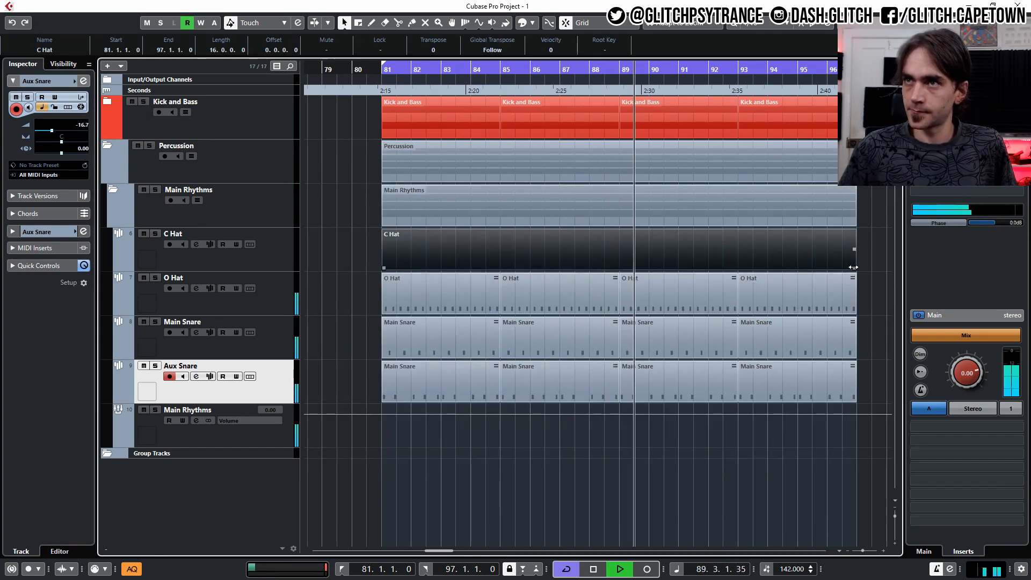
{"action": "left_click_drag", "start_coordinate": [856, 269], "coordinate": [501, 270]}
{"action": "double_click", "coordinate": [475, 254]}
{"action": "scroll", "coordinate": [166, 376], "scroll_direction": "left", "scroll_amount": 10}
{"action": "scroll", "coordinate": [203, 368], "scroll_direction": "up", "scroll_amount": 2}
{"action": "double_click", "coordinate": [210, 369]}
{"action": "key", "text": "ctrl+d"}
{"action": "key", "text": "ctrl+d"}
{"action": "key", "text": "ctrl+d"}
Step: Give the C Hat notes rising velocities and duplicate the pattern until it fills the four-bar part
{"action": "mouse_move", "coordinate": [203, 488]}
{"action": "left_mouse_down"}
{"action": "mouse_move", "coordinate": [253, 462]}
{"action": "mouse_move", "coordinate": [254, 449]}
{"action": "left_mouse_up"}
{"action": "left_click_drag", "start_coordinate": [324, 302], "coordinate": [229, 377]}
{"action": "key", "text": "ctrl+d"}
{"action": "scroll", "coordinate": [272, 166], "scroll_direction": "down", "scroll_amount": 2}
{"action": "left_click", "coordinate": [272, 166]}
{"action": "left_click_drag", "start_coordinate": [428, 357], "coordinate": [242, 376]}
{"action": "key", "text": "ctrl+d"}
{"action": "left_click_drag", "start_coordinate": [405, 359], "coordinate": [361, 376]}
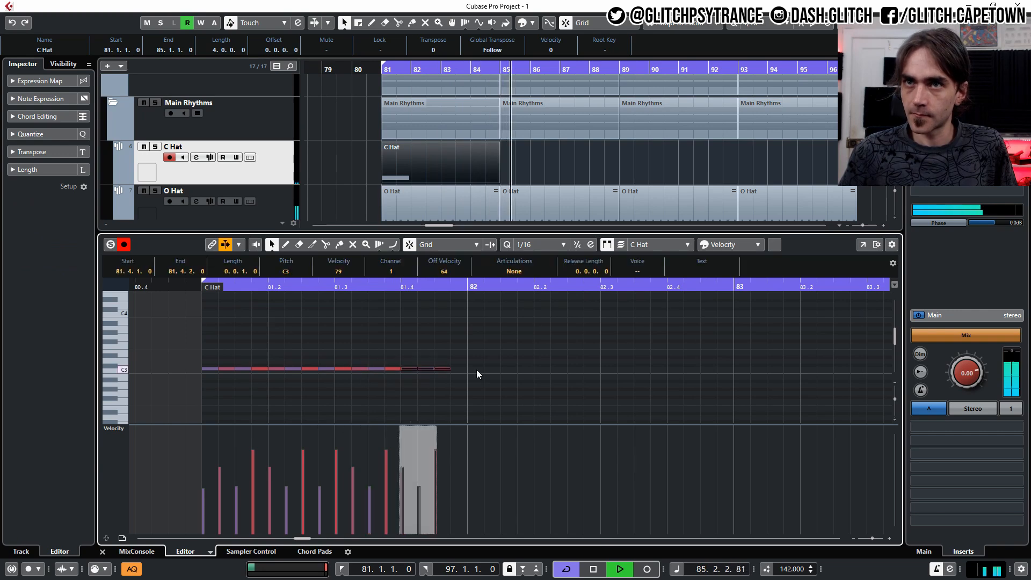
{"action": "key", "text": "ctrl+d"}
{"action": "left_click_drag", "start_coordinate": [763, 337], "coordinate": [191, 388]}
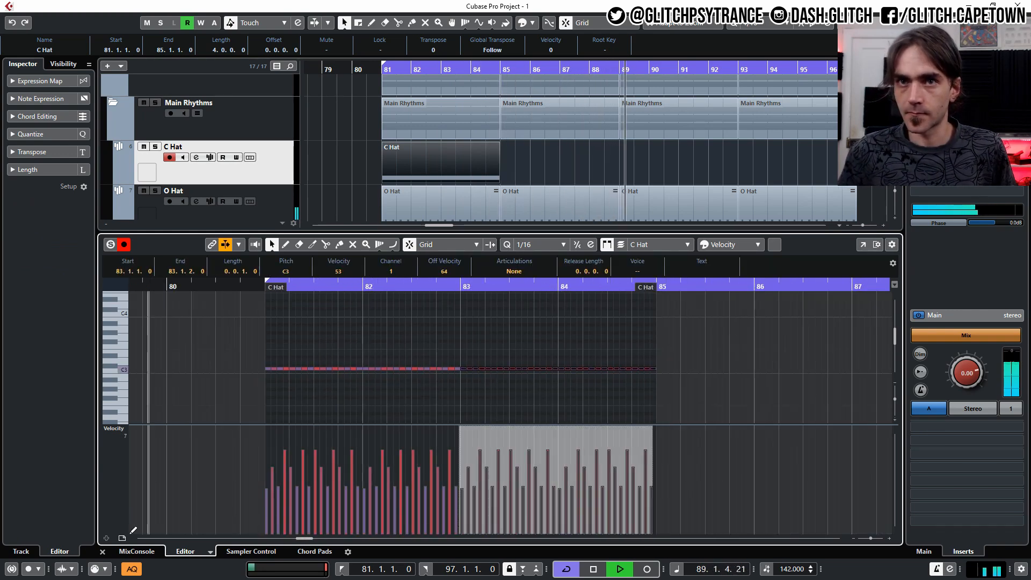
Step: Repeat the four-bar C Hat part up to bar 97 and open the C Hat channel settings
{"action": "left_click", "coordinate": [102, 552]}
{"action": "scroll", "coordinate": [509, 255], "scroll_direction": "down", "scroll_amount": 1}
{"action": "left_click_drag", "start_coordinate": [499, 254], "coordinate": [769, 260]}
{"action": "left_click", "coordinate": [83, 81]}
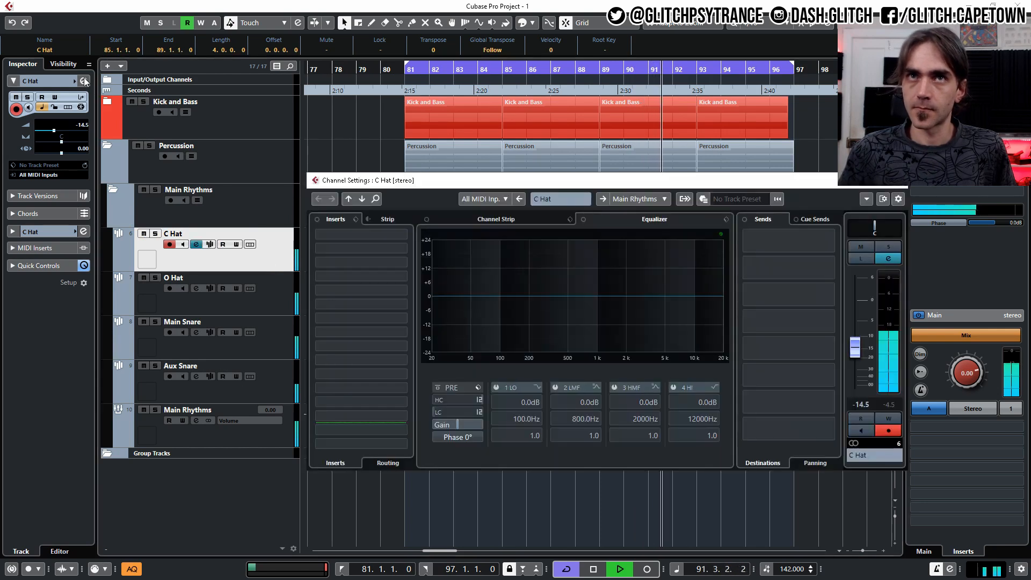
Step: Cut the C Hat's low end with the low cut and a band 1 High Pass I filter at about 3058 Hz
{"action": "left_click", "coordinate": [538, 388]}
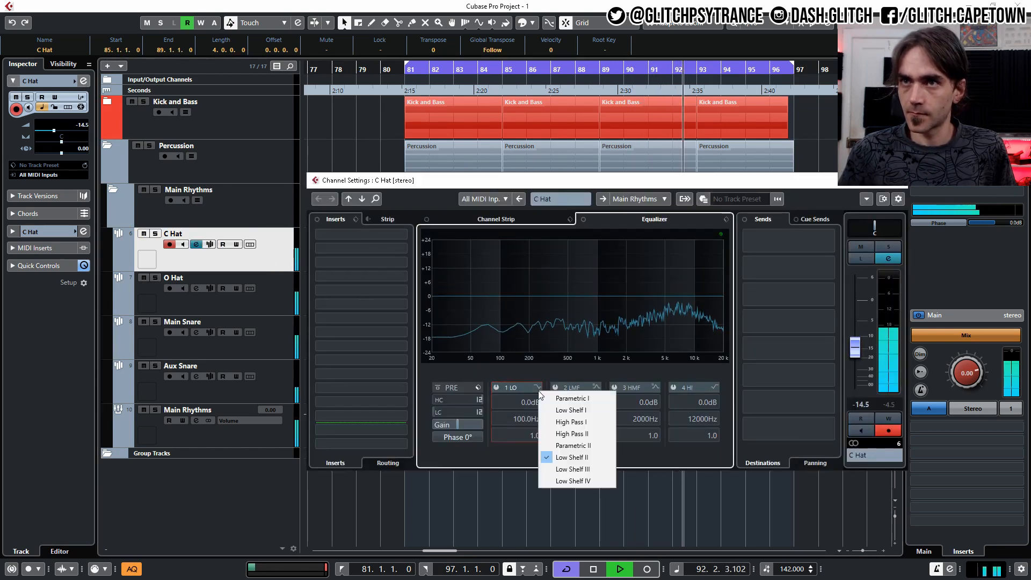
{"action": "left_click", "coordinate": [574, 424]}
{"action": "left_click", "coordinate": [497, 388]}
{"action": "left_click_drag", "start_coordinate": [514, 418], "coordinate": [538, 290]}
{"action": "left_click", "coordinate": [436, 412]}
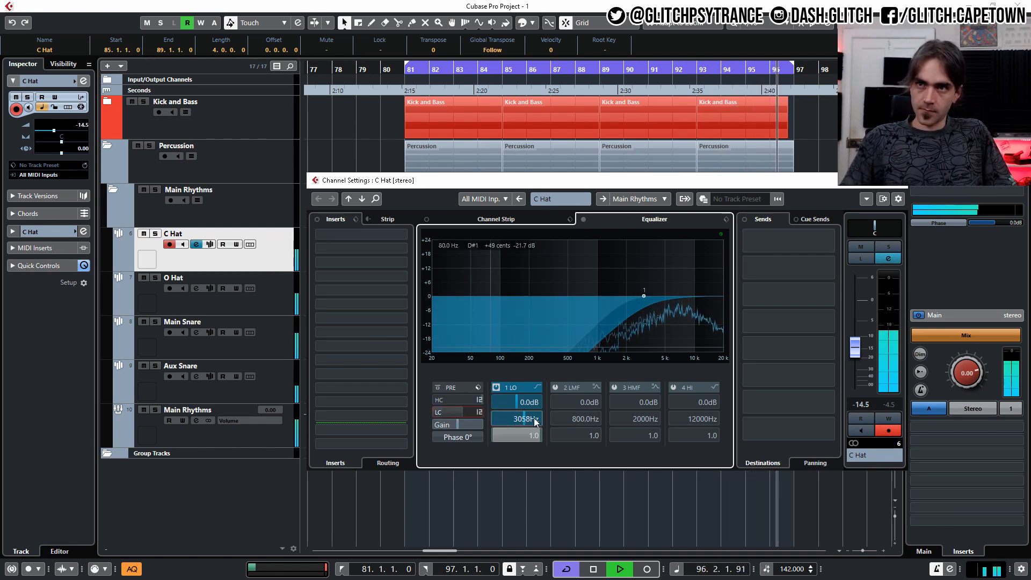
{"action": "key", "text": "space"}
Step: Add a stereo REVerence FX channel to the third send of the Main Snare channel
{"action": "right_click", "coordinate": [263, 340]}
{"action": "left_click", "coordinate": [324, 309]}
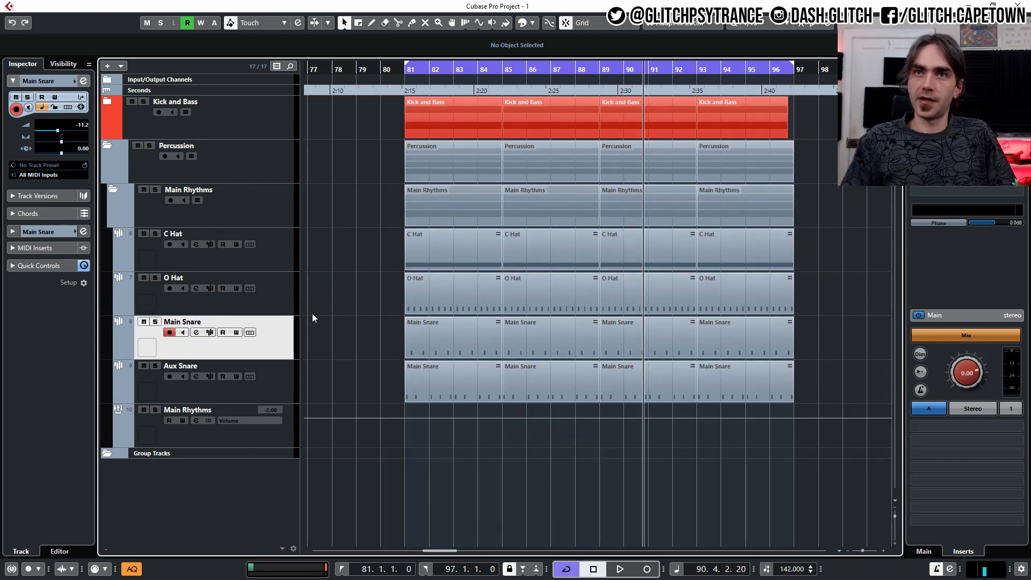
{"action": "left_click", "coordinate": [83, 81]}
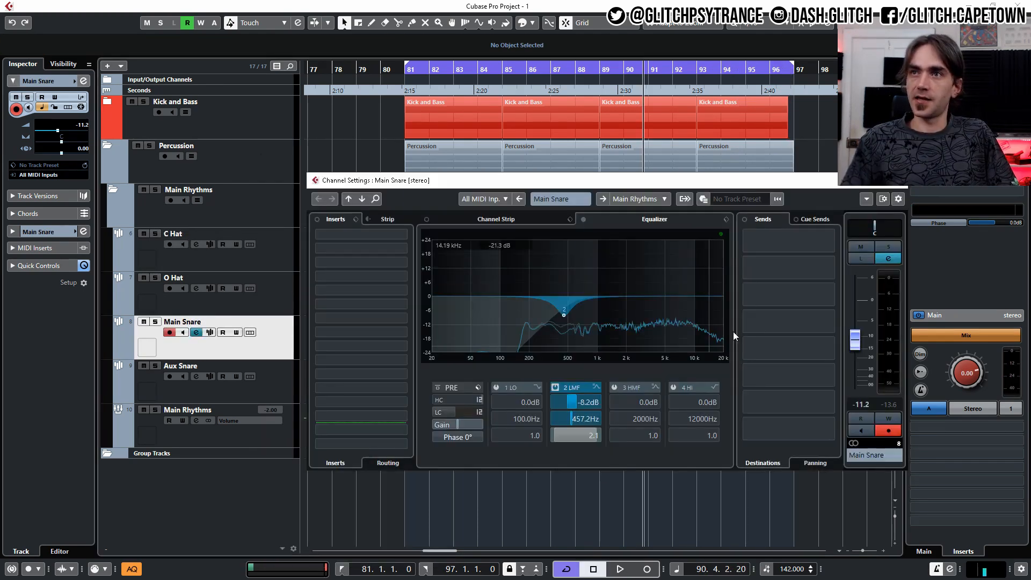
{"action": "left_click", "coordinate": [791, 291]}
{"action": "left_click", "coordinate": [789, 269]}
{"action": "right_click", "coordinate": [781, 290]}
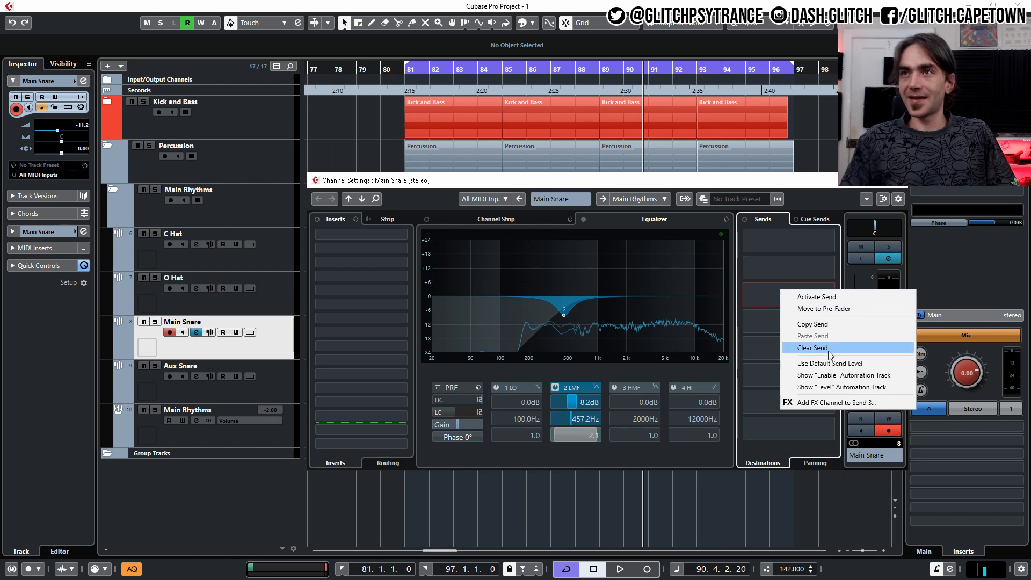
{"action": "left_click", "coordinate": [836, 403]}
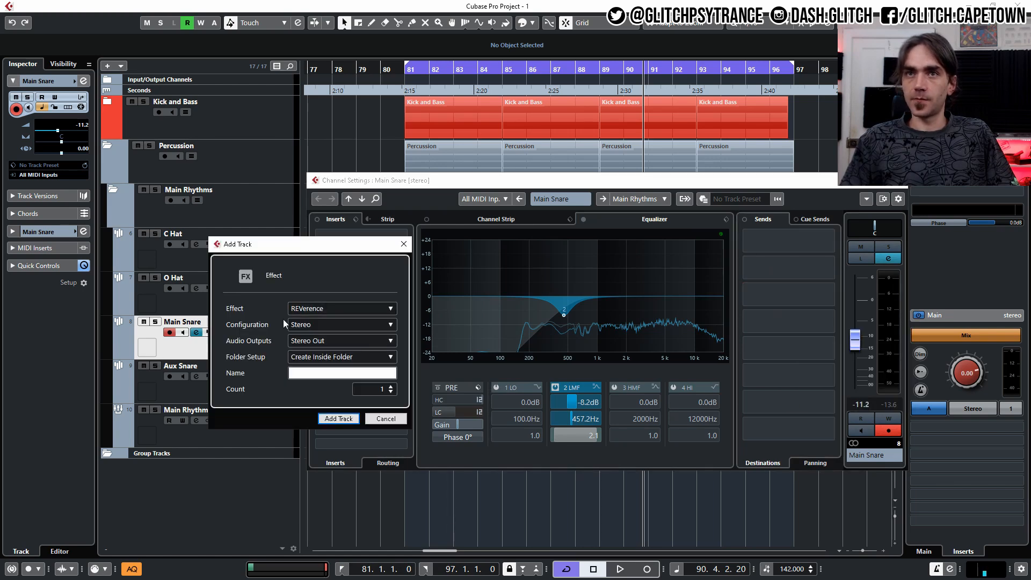
{"action": "left_click", "coordinate": [339, 419]}
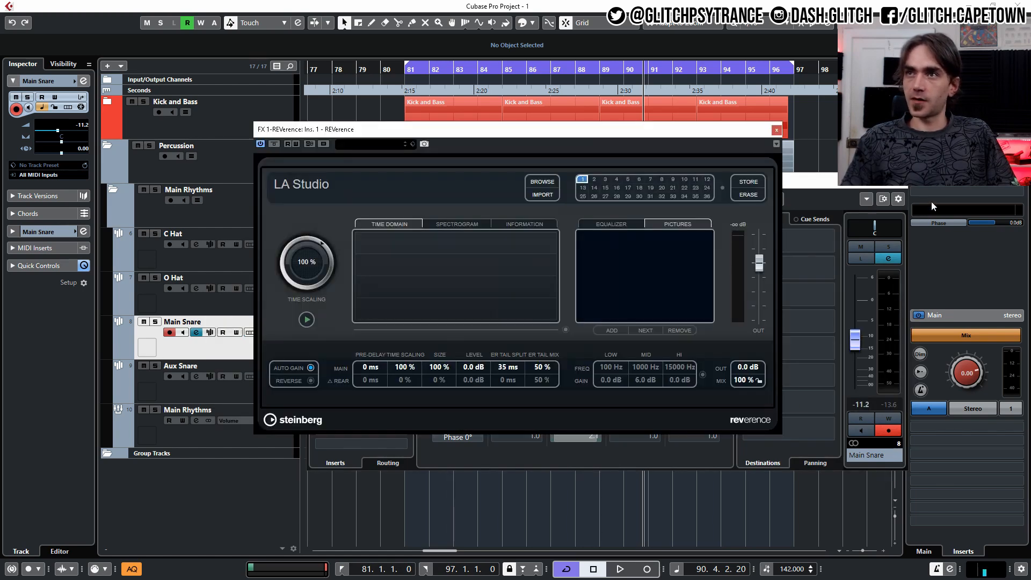
{"action": "left_click", "coordinate": [902, 180]}
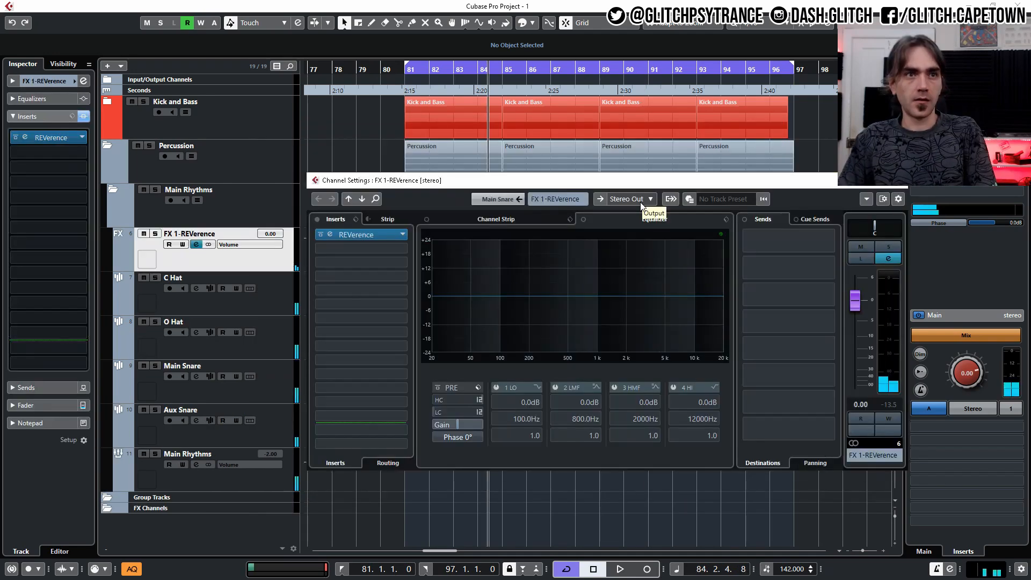
Step: Route the FX 1-REVerence channel's output to the Main Rhythms group and close its channel settings
{"action": "left_click", "coordinate": [641, 201]}
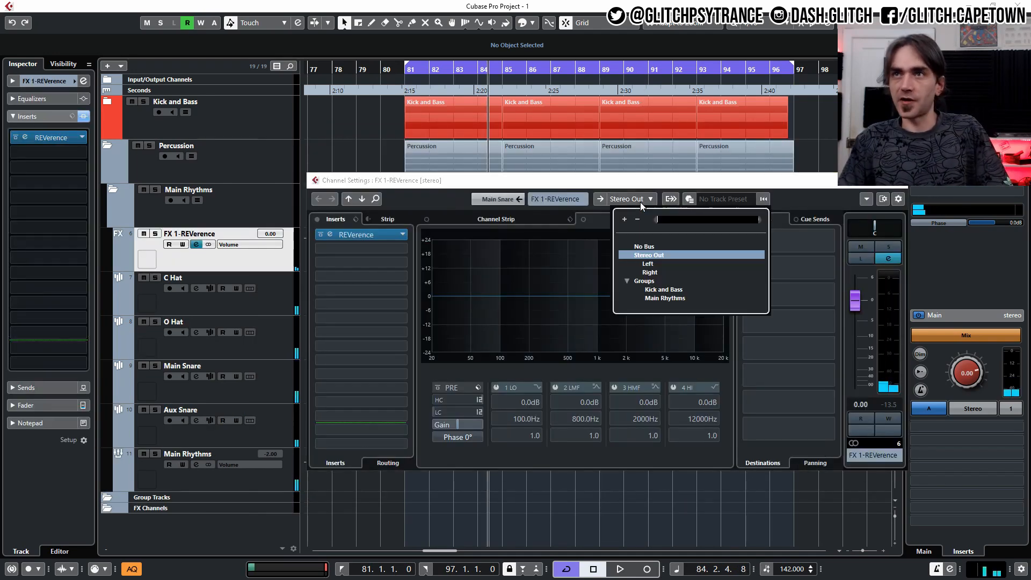
{"action": "left_click", "coordinate": [668, 297]}
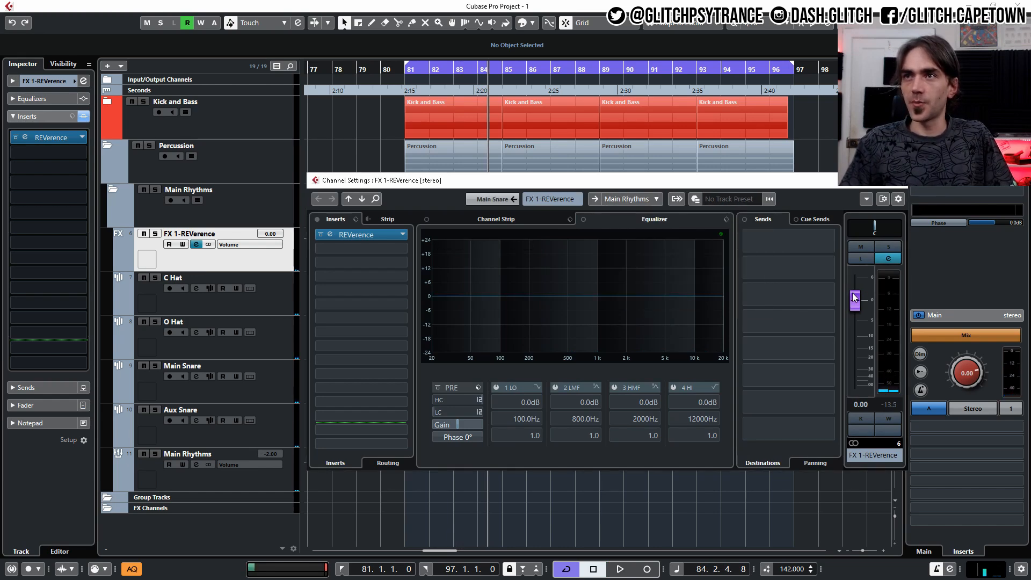
{"action": "left_click", "coordinate": [901, 180]}
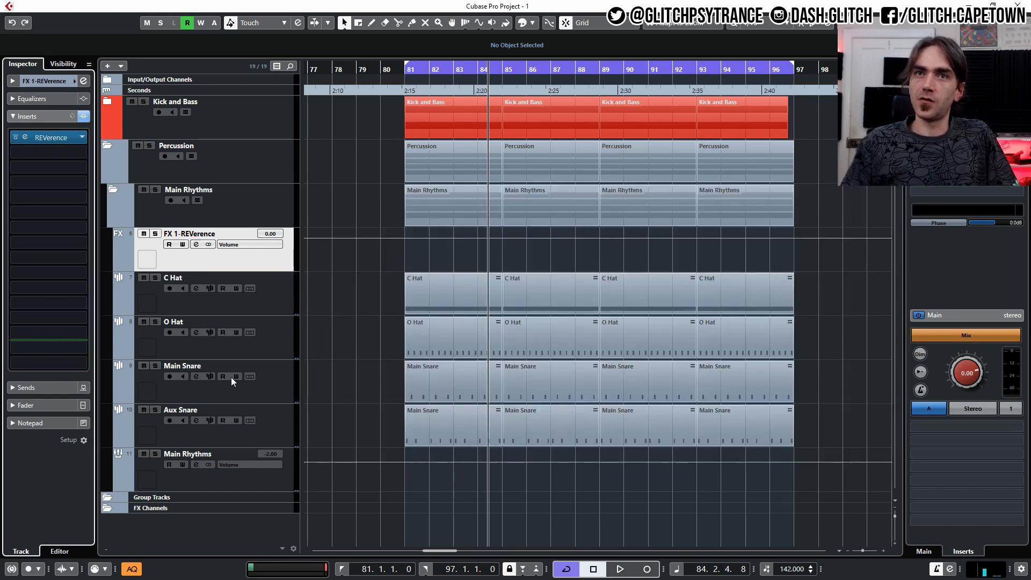
Step: Lower the Main Snare's send level to FX 1-REVerence and fine-tune it during playback
{"action": "left_click", "coordinate": [267, 385]}
{"action": "left_click", "coordinate": [83, 81]}
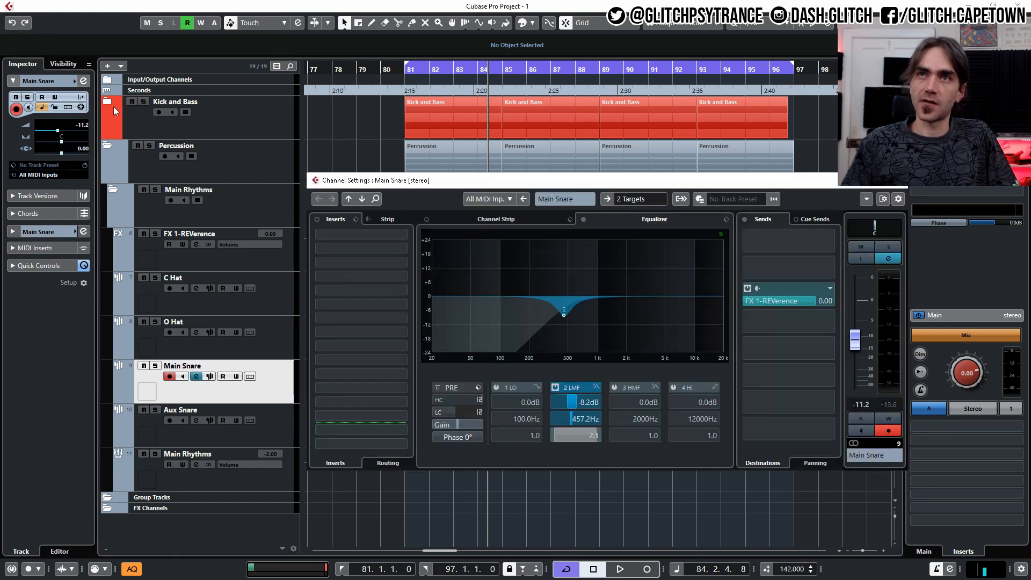
{"action": "left_click", "coordinate": [812, 318]}
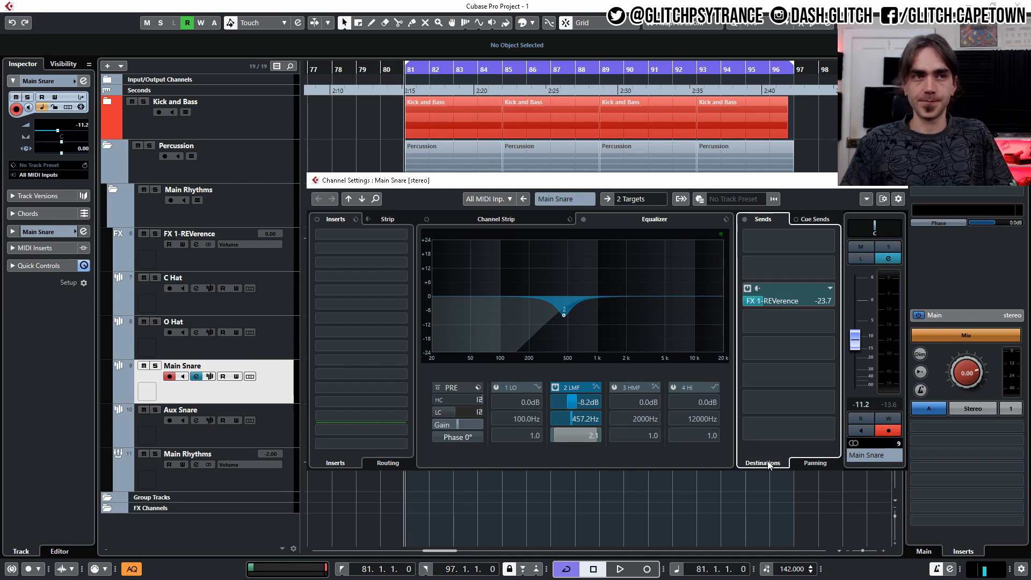
{"action": "key", "text": "space"}
{"action": "left_click_drag", "start_coordinate": [778, 308], "coordinate": [791, 302]}
{"action": "left_click_drag", "start_coordinate": [807, 244], "coordinate": [820, 213]}
{"action": "left_click", "coordinate": [900, 182]}
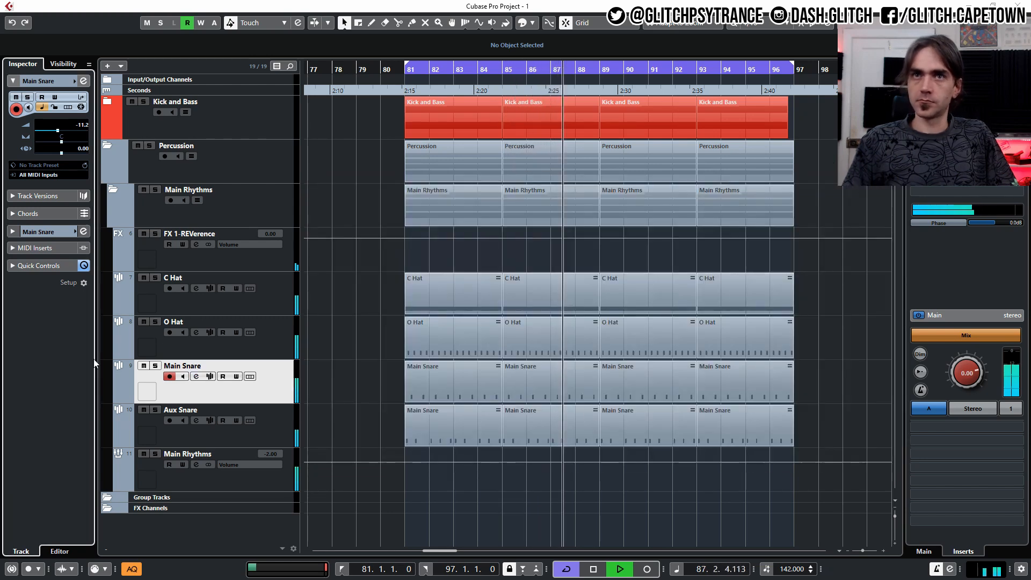
Step: Send the O Hat channel to FX 1-REVerence on its third send at about -19.9 dB
{"action": "left_click", "coordinate": [258, 351]}
{"action": "left_click", "coordinate": [84, 80]}
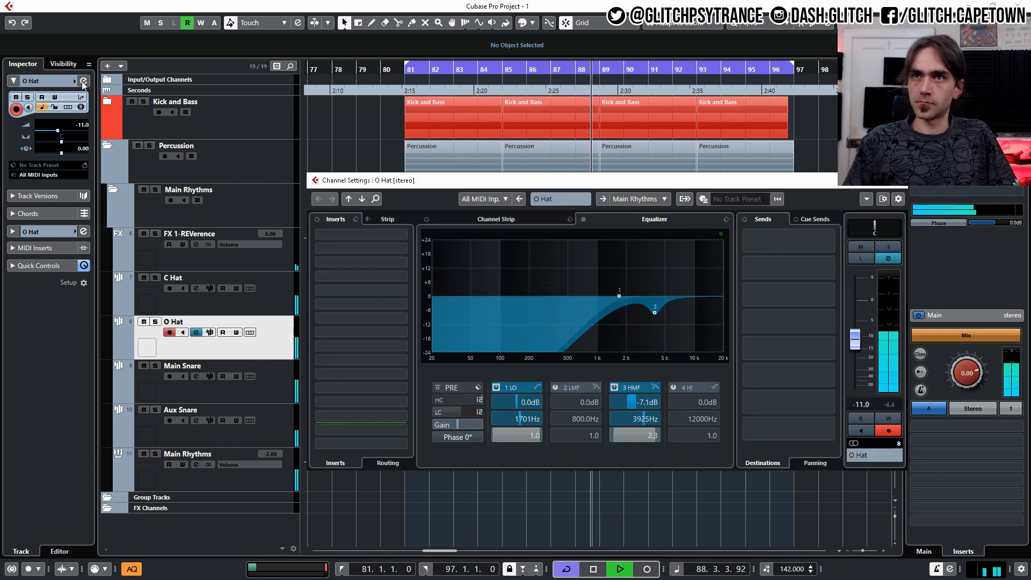
{"action": "left_click", "coordinate": [768, 294]}
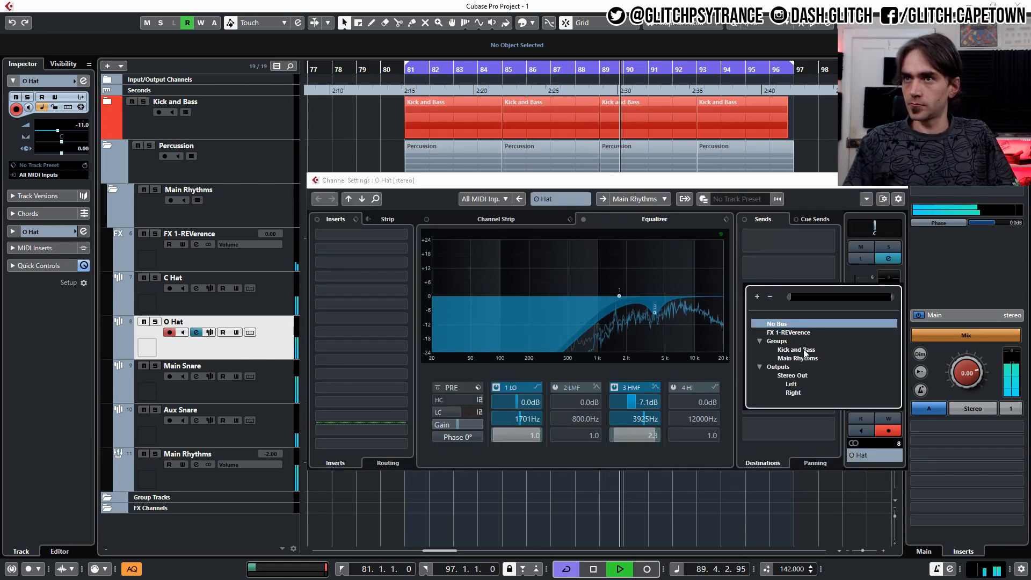
{"action": "left_click", "coordinate": [801, 334]}
{"action": "left_click", "coordinate": [746, 288]}
{"action": "left_click_drag", "start_coordinate": [814, 301], "coordinate": [803, 300]}
{"action": "left_click_drag", "start_coordinate": [784, 335], "coordinate": [769, 398]}
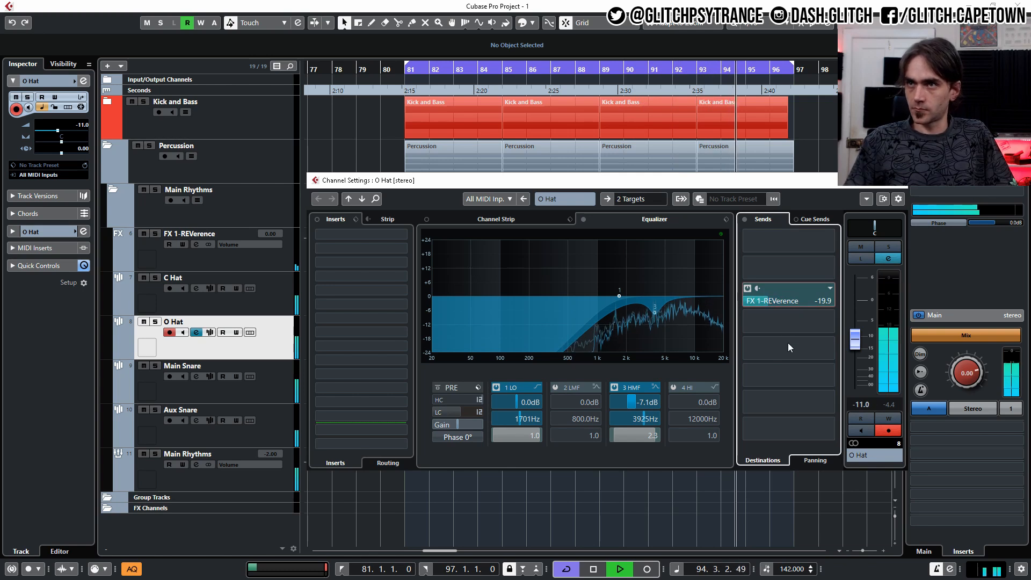
Step: Send the Aux Snare channel to FX 1-REVerence on its fourth send at about -9.51 dB
{"action": "left_click", "coordinate": [250, 434]}
{"action": "left_click", "coordinate": [83, 81]}
{"action": "left_click", "coordinate": [786, 319]}
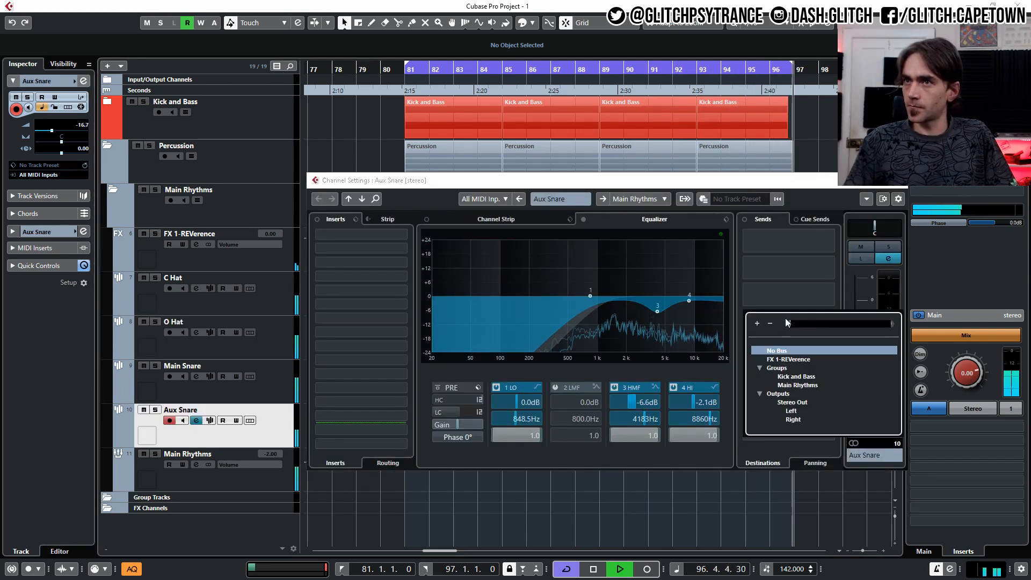
{"action": "left_click", "coordinate": [793, 362]}
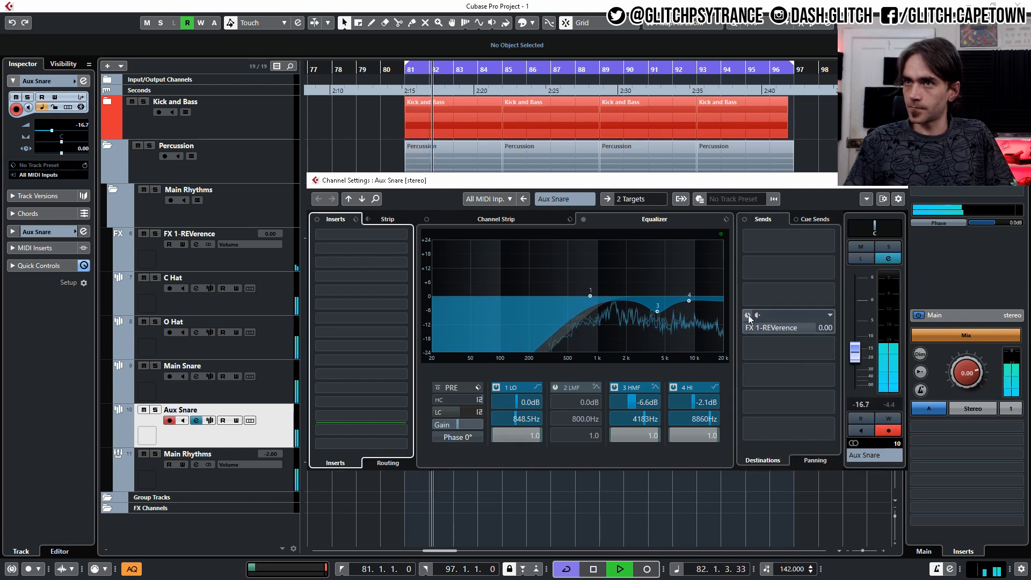
{"action": "left_click_drag", "start_coordinate": [785, 383], "coordinate": [771, 424]}
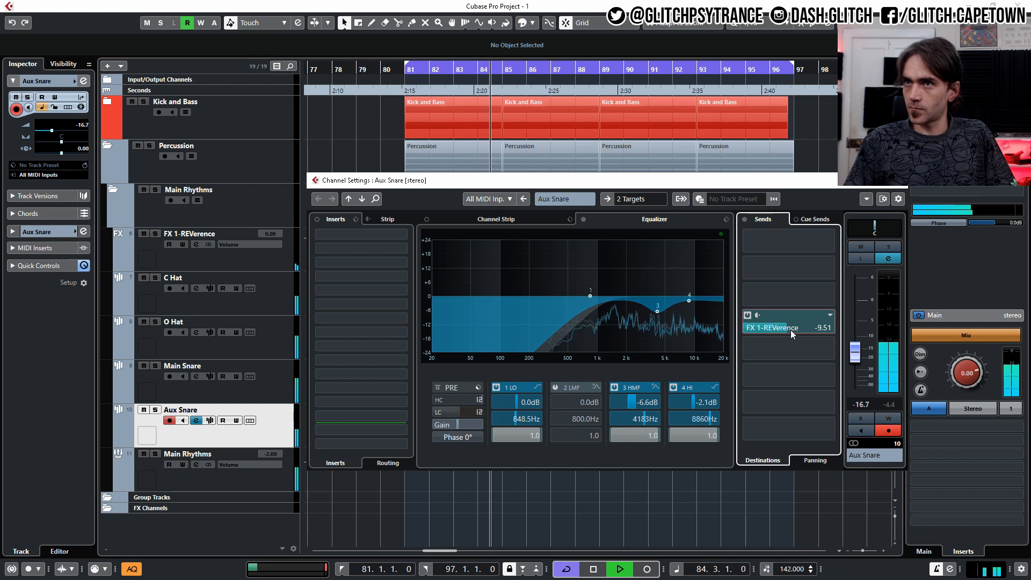
{"action": "left_click", "coordinate": [898, 181]}
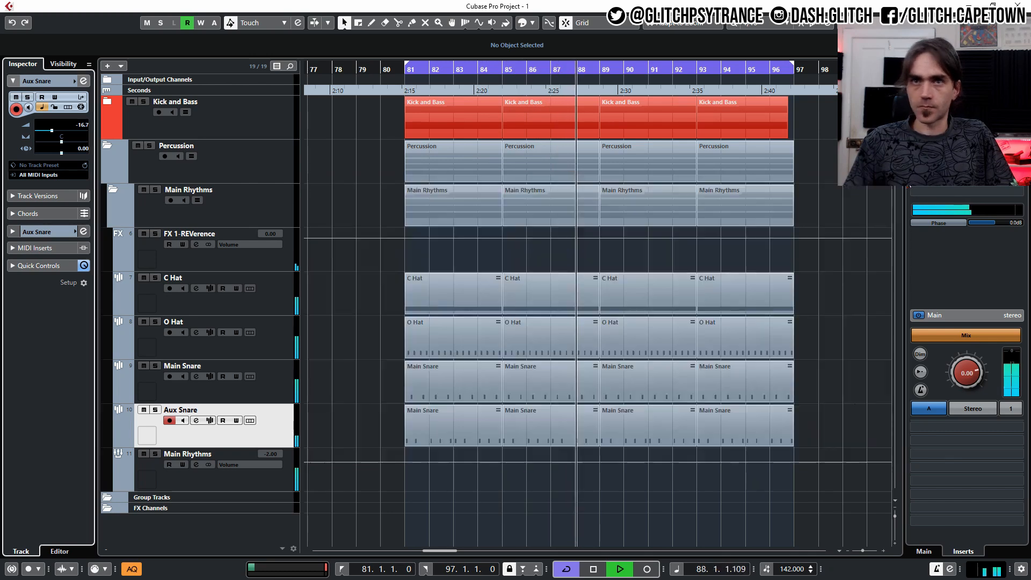
Step: Apply a low cut and a band 1 high-pass at about 2125 Hz to FX 1-REVerence, and raise its volume to 0.40 dB
{"action": "left_click", "coordinate": [244, 264]}
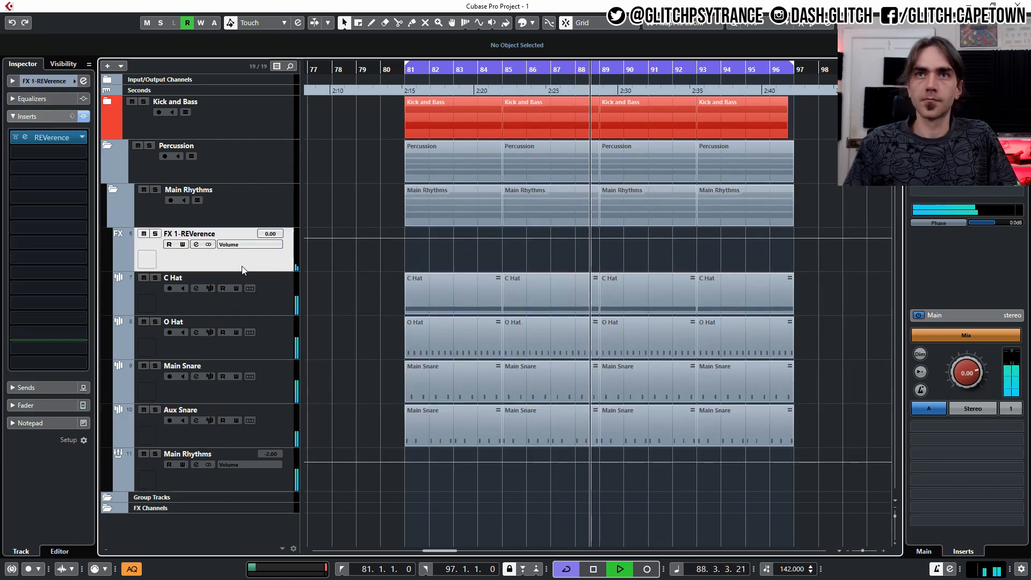
{"action": "left_click", "coordinate": [83, 81]}
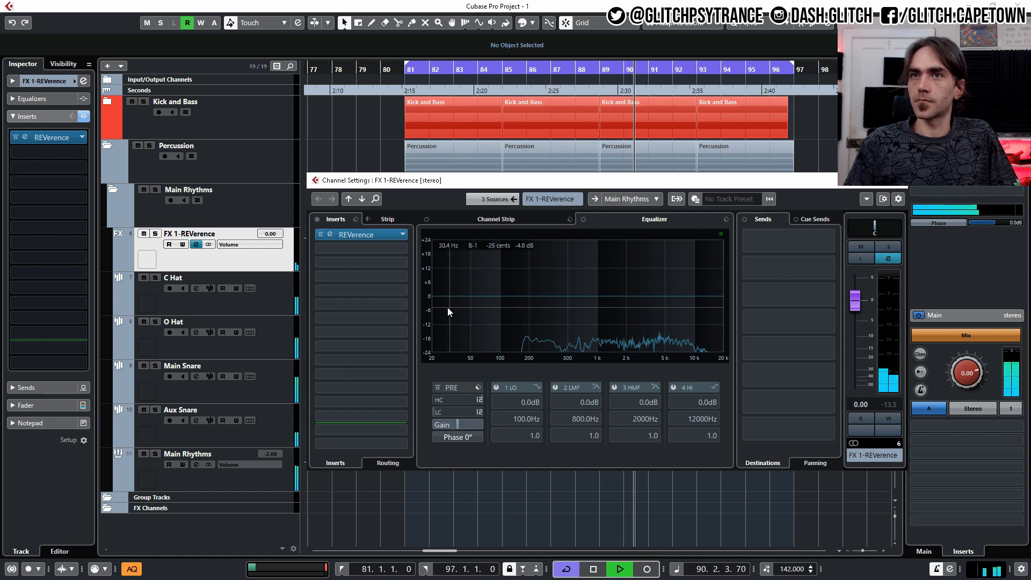
{"action": "left_click", "coordinate": [447, 412]}
{"action": "left_click_drag", "start_coordinate": [488, 324], "coordinate": [515, 277]}
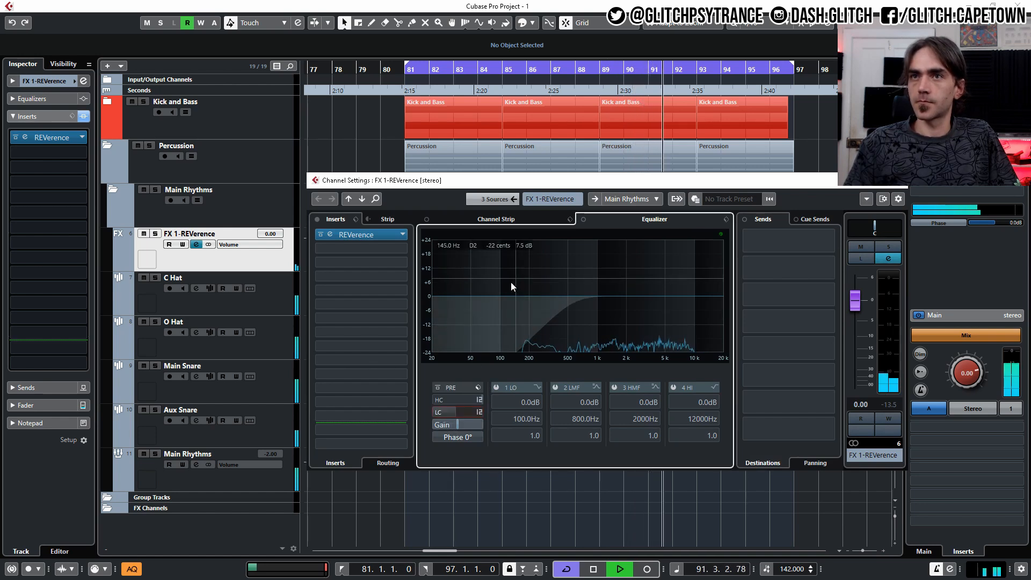
{"action": "left_click", "coordinate": [536, 387]}
{"action": "left_click", "coordinate": [578, 428]}
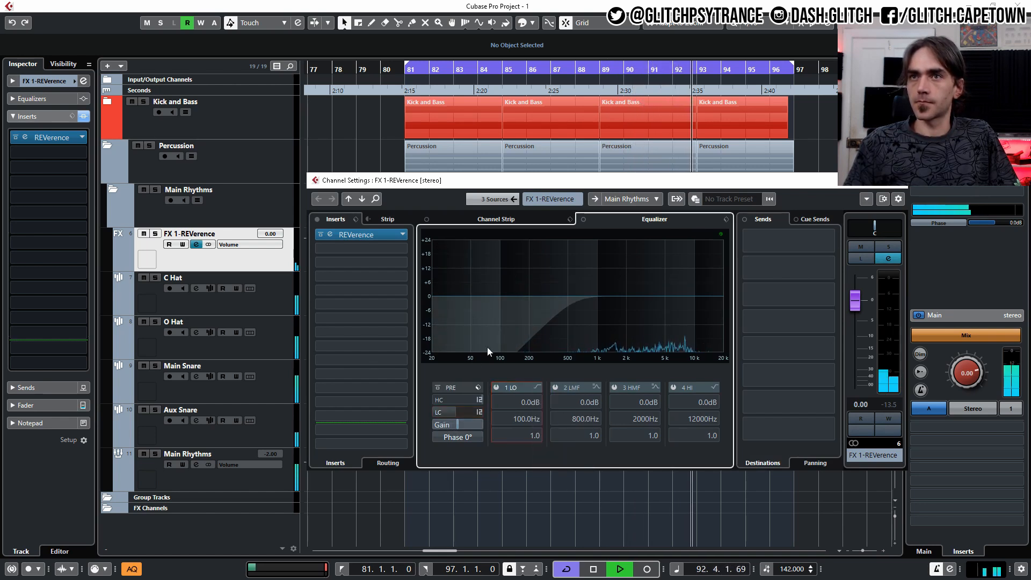
{"action": "left_click", "coordinate": [496, 387]}
{"action": "left_click_drag", "start_coordinate": [519, 421], "coordinate": [554, 324]}
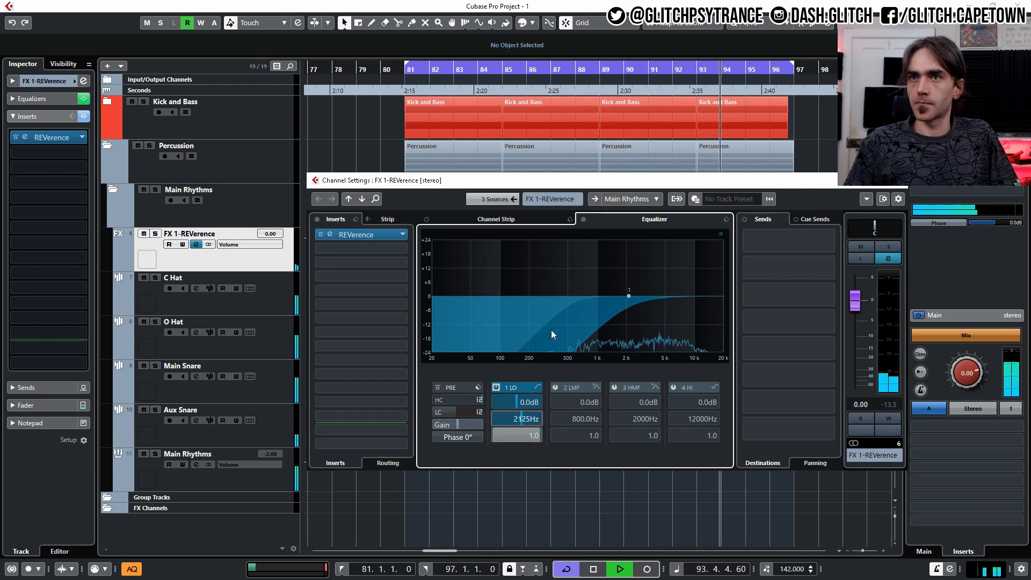
{"action": "scroll", "coordinate": [867, 333], "scroll_direction": "up", "scroll_amount": 1}
{"action": "left_click", "coordinate": [898, 181]}
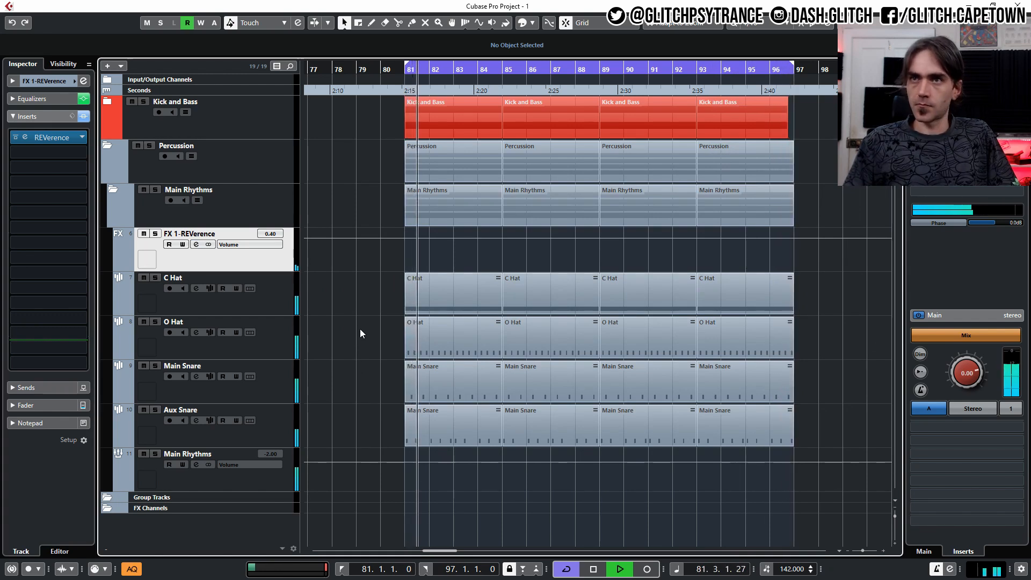
{"action": "key", "text": "space"}
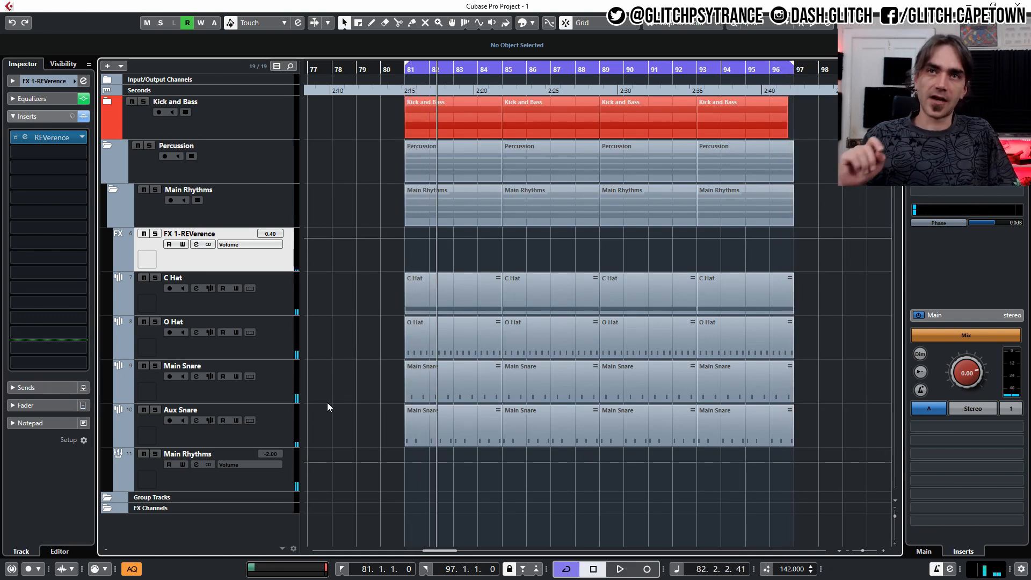
Step: Duplicate the FX 1-REVerence track and rename the original Main Rhythms Reverb
{"action": "right_click", "coordinate": [270, 265]}
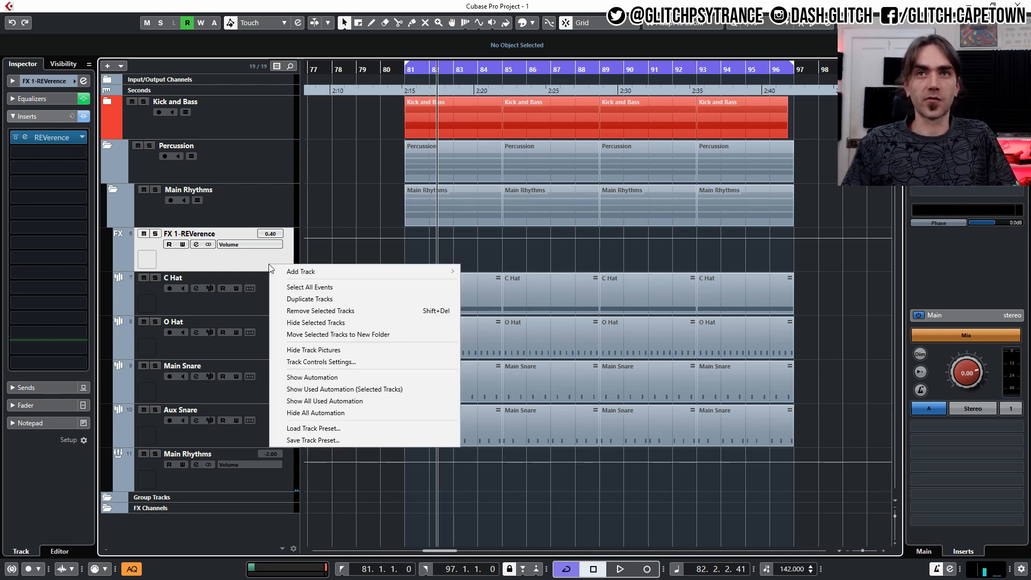
{"action": "left_click", "coordinate": [290, 300]}
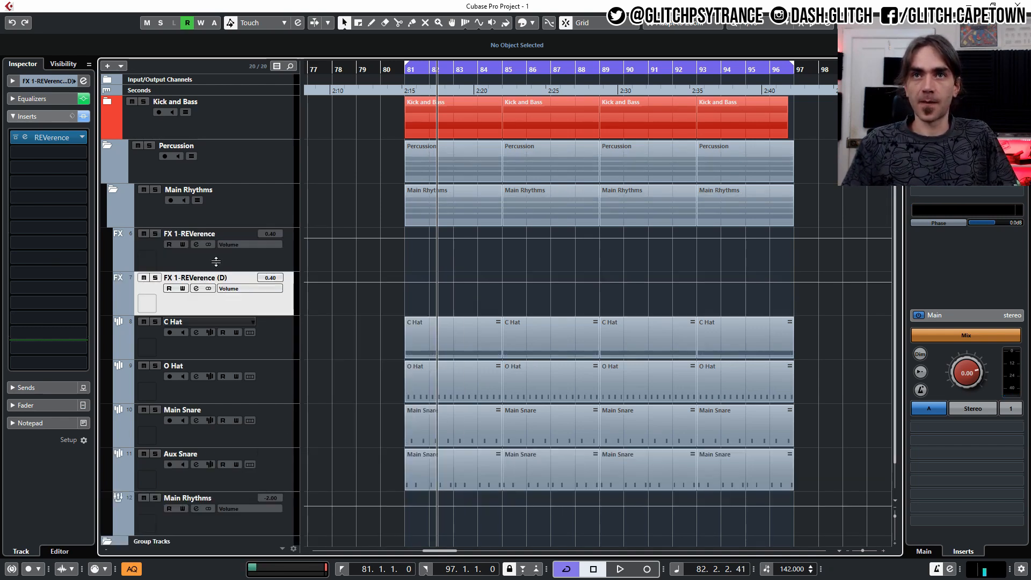
{"action": "double_click", "coordinate": [197, 233]}
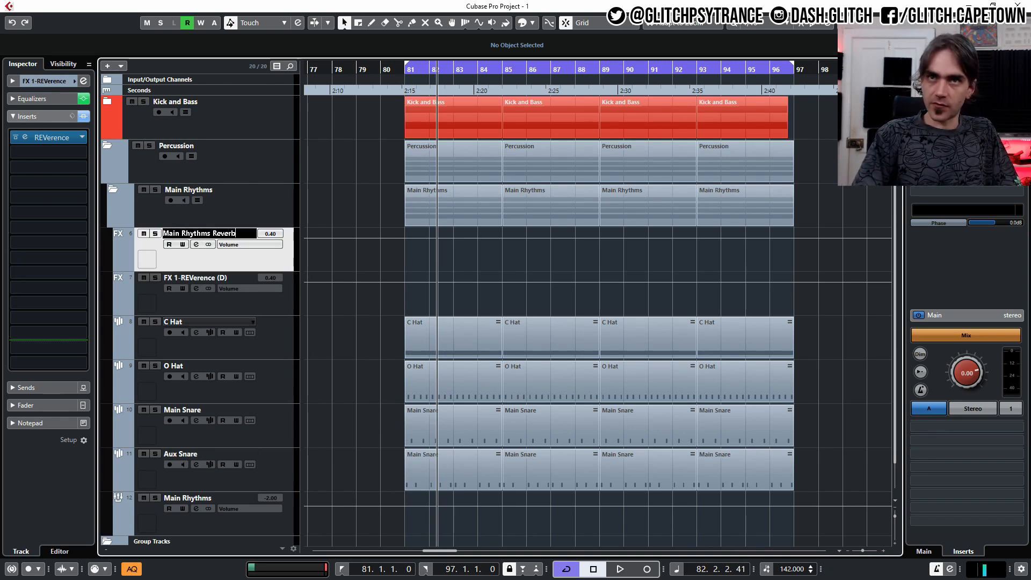
{"action": "type", "text": "Main Rhythms Reverb"}
{"action": "key", "text": "Return"}
Step: Rename the duplicated FX track Main Rhythms Distortion
{"action": "double_click", "coordinate": [208, 277]}
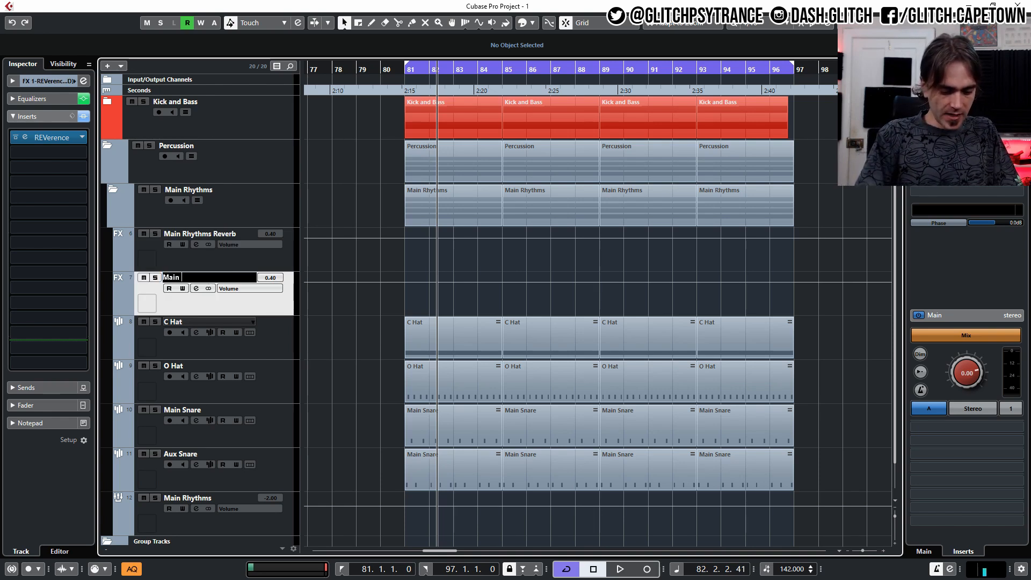
{"action": "type", "text": "Main Rhythms Distori"}
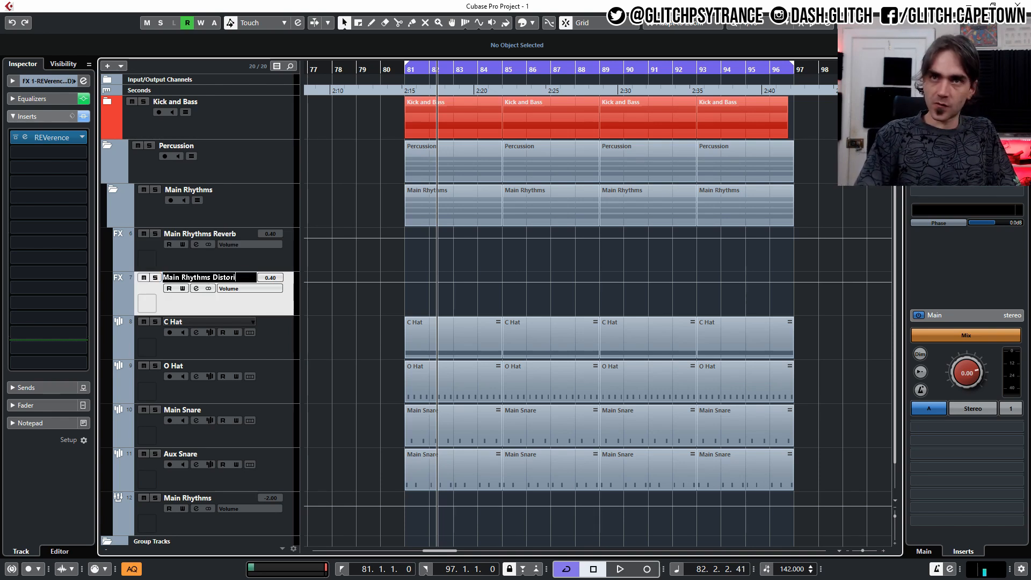
{"action": "type", "text": "tion"}
{"action": "key", "text": "Return"}
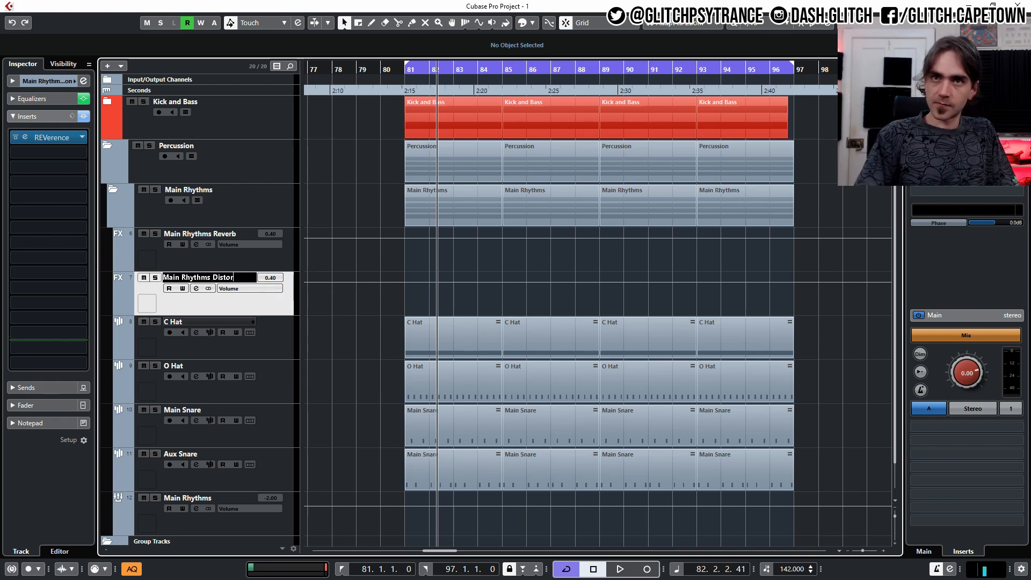
{"action": "type", "text": "tion"}
{"action": "key", "text": "Return"}
Step: Replace the REVerence insert on Main Rhythms Distortion with Decapitator, discarding the reverb's changes, and open the track's channel settings
{"action": "left_click", "coordinate": [81, 138]}
{"action": "type", "text": "deca"}
{"action": "left_click", "coordinate": [68, 166]}
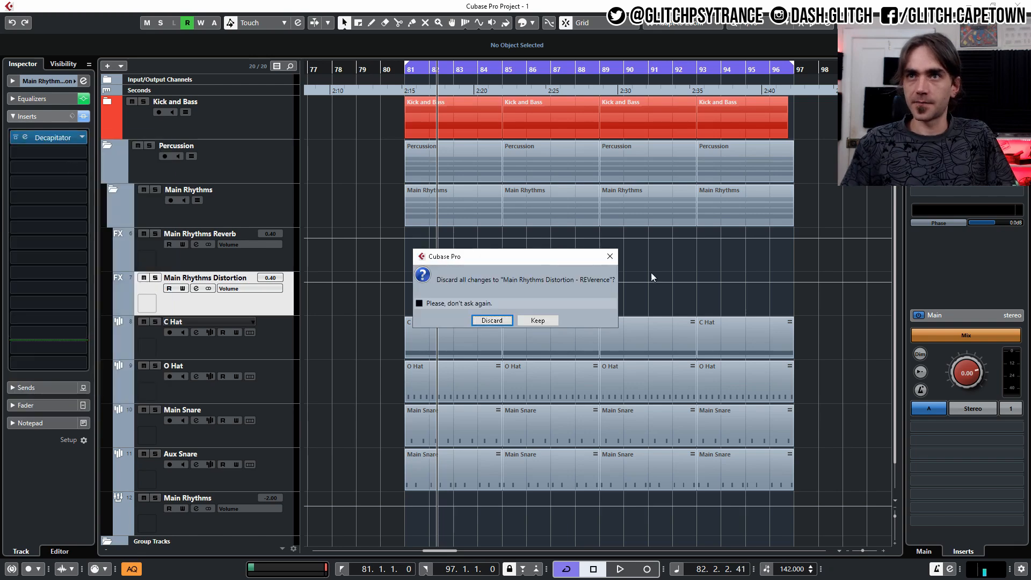
{"action": "key", "text": "Return"}
{"action": "left_click", "coordinate": [12, 82]}
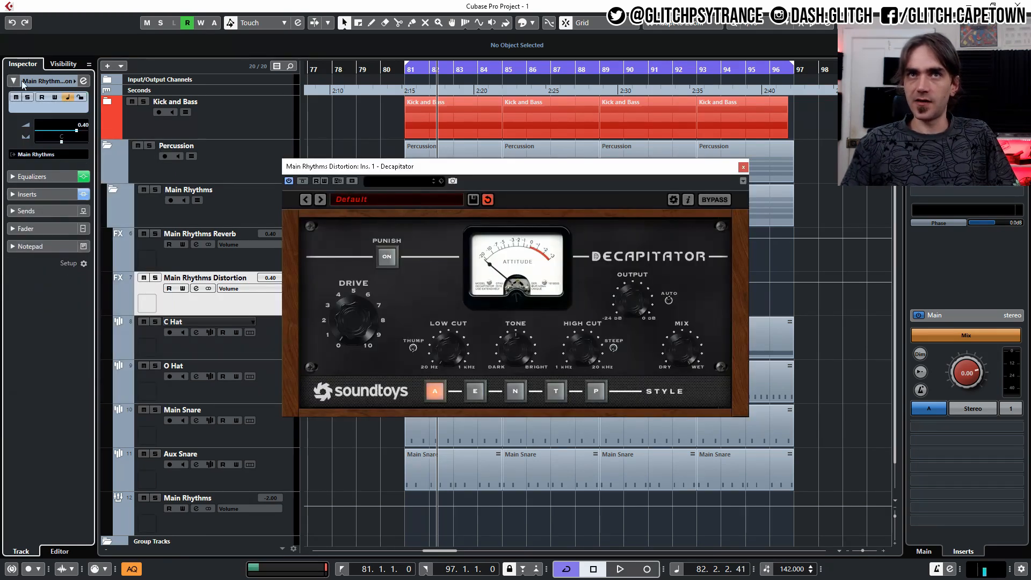
{"action": "left_click", "coordinate": [84, 81]}
{"action": "left_click_drag", "start_coordinate": [679, 171], "coordinate": [622, 179]}
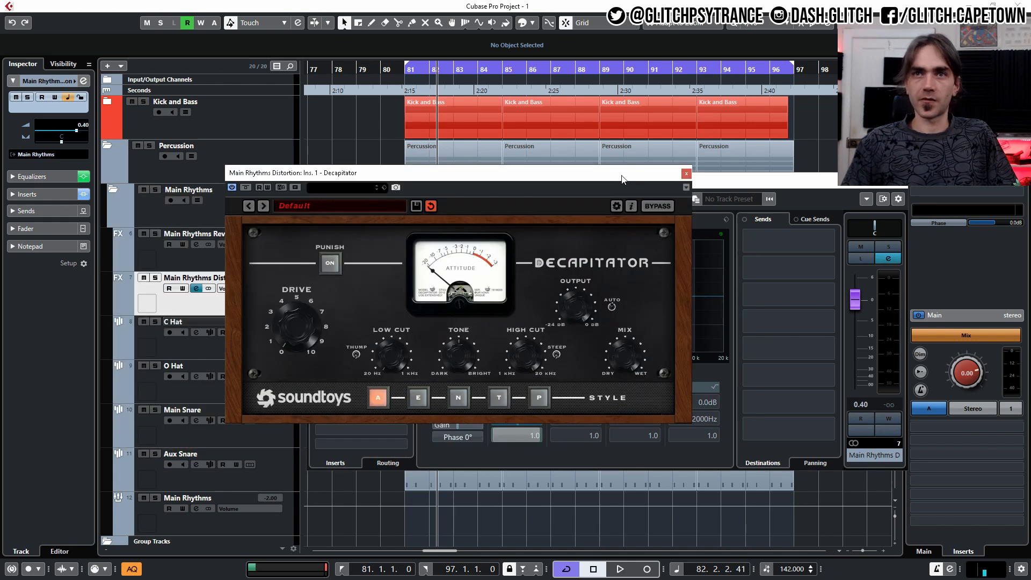
{"action": "left_click", "coordinate": [685, 173]}
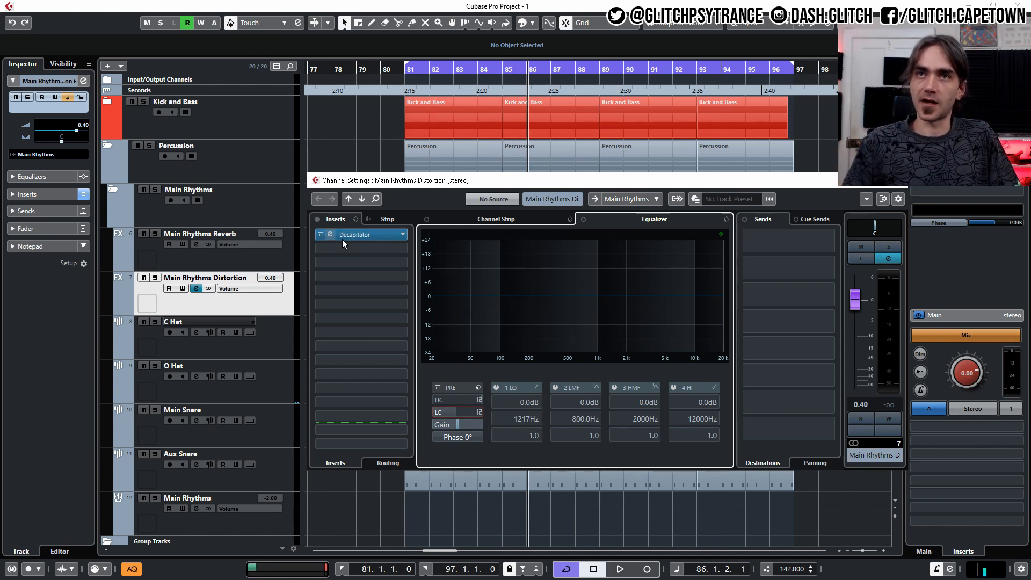
Step: Start playback and send the Main Snare channel to Main Rhythms Distortion on its second send at 0.00 dB
{"action": "key", "text": "space"}
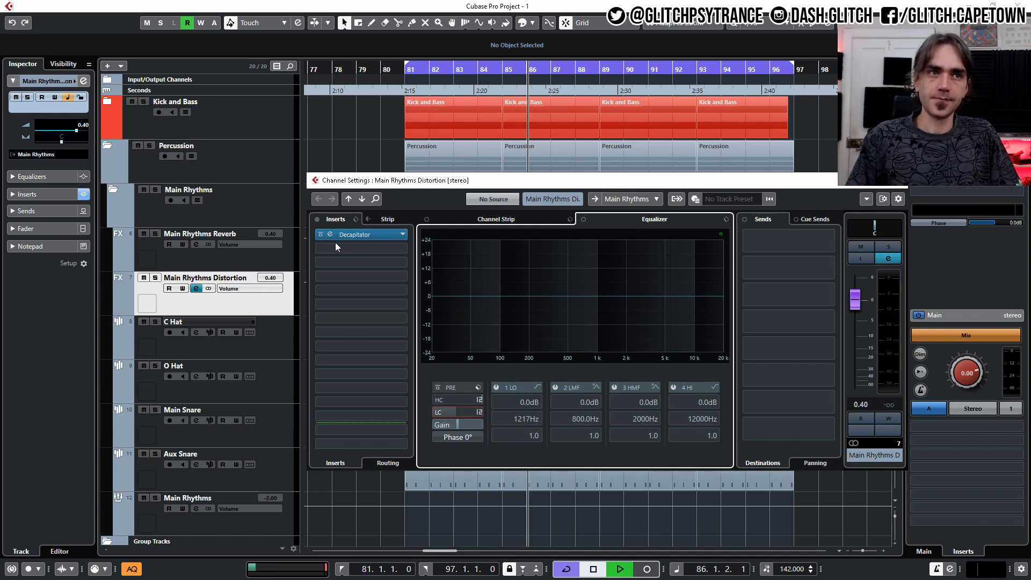
{"action": "left_click", "coordinate": [172, 436]}
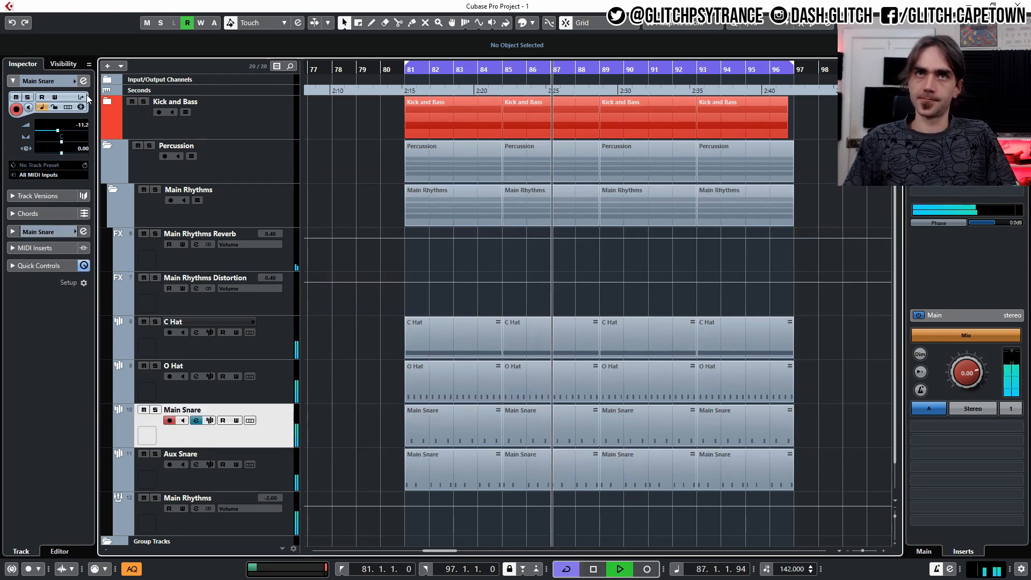
{"action": "left_click", "coordinate": [84, 83]}
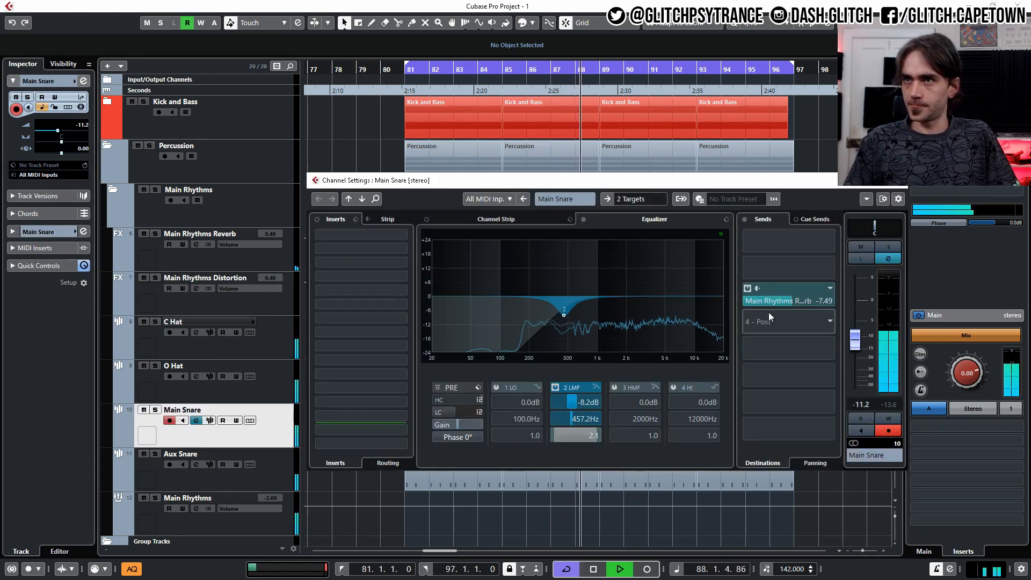
{"action": "left_click", "coordinate": [764, 250]}
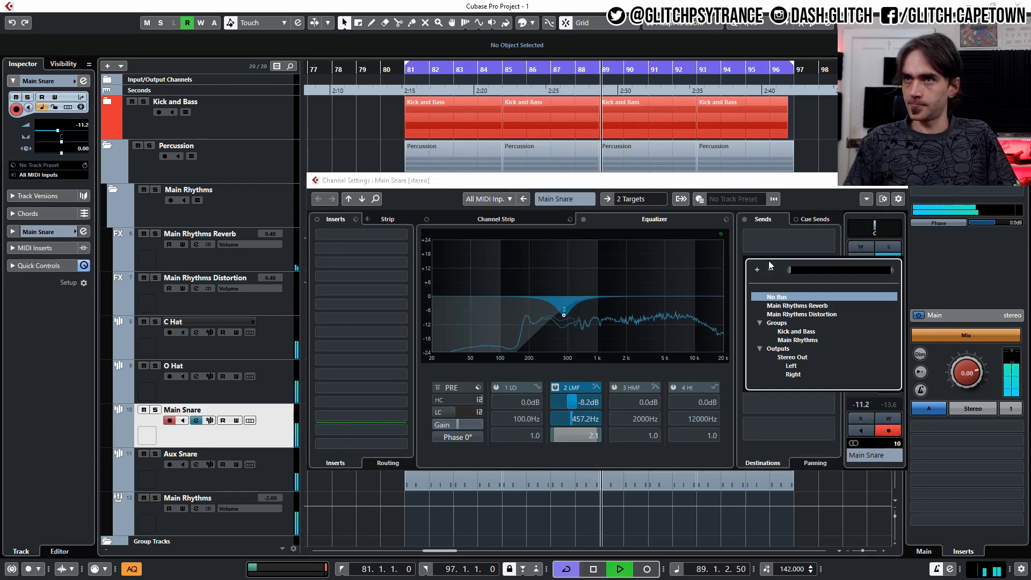
{"action": "left_click", "coordinate": [804, 314]}
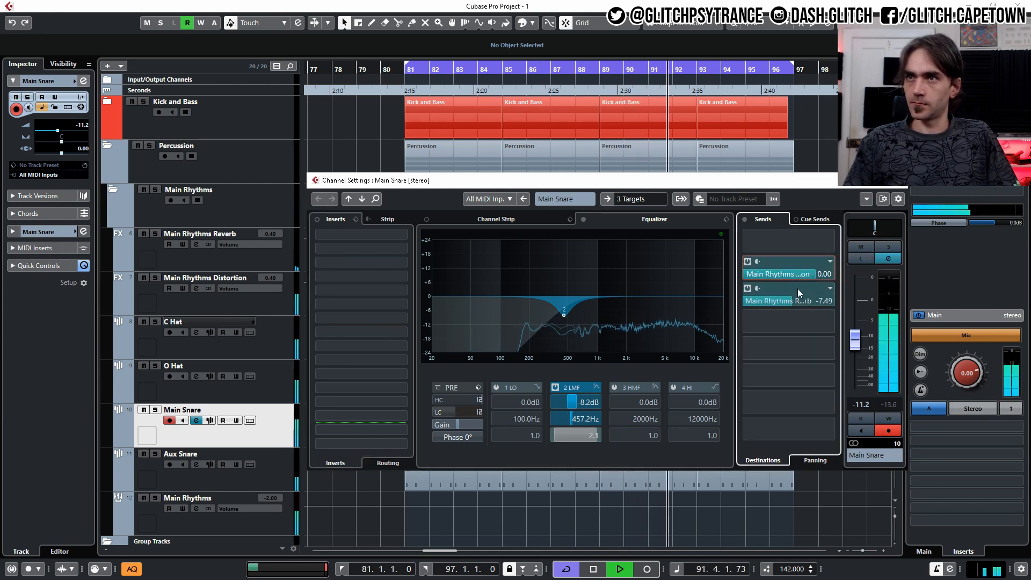
Step: Send the C Hat channel to Main Rhythms Distortion on its second send at about -6.13 dB
{"action": "left_click", "coordinate": [257, 343]}
{"action": "left_click", "coordinate": [85, 79]}
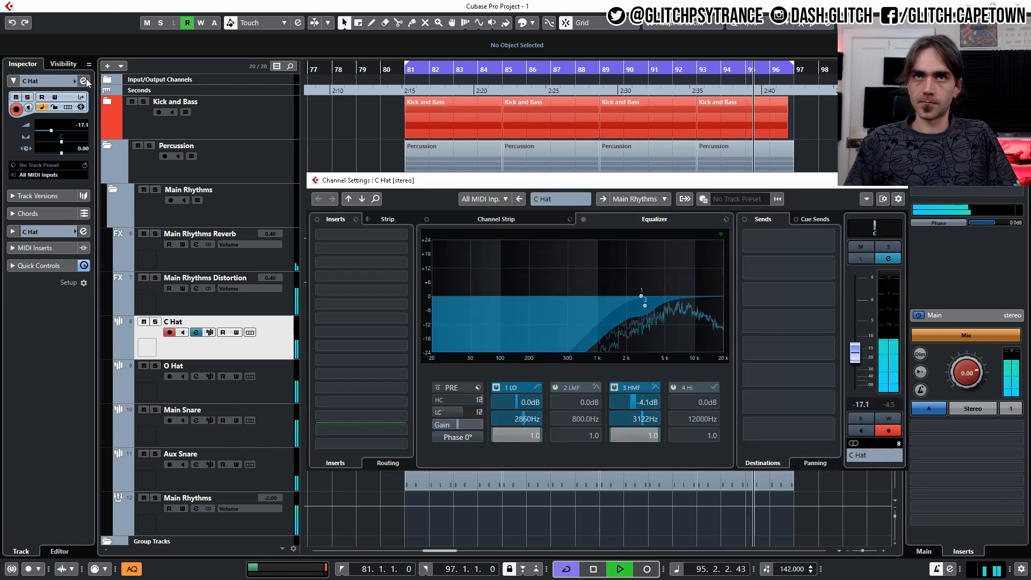
{"action": "left_click", "coordinate": [766, 270]}
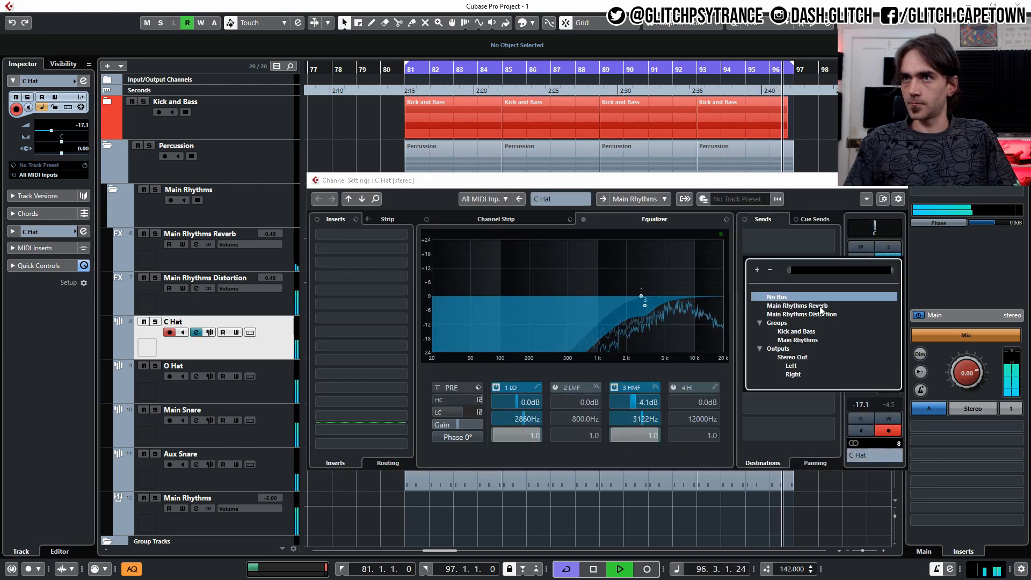
{"action": "left_click", "coordinate": [804, 314]}
{"action": "left_click", "coordinate": [752, 264]}
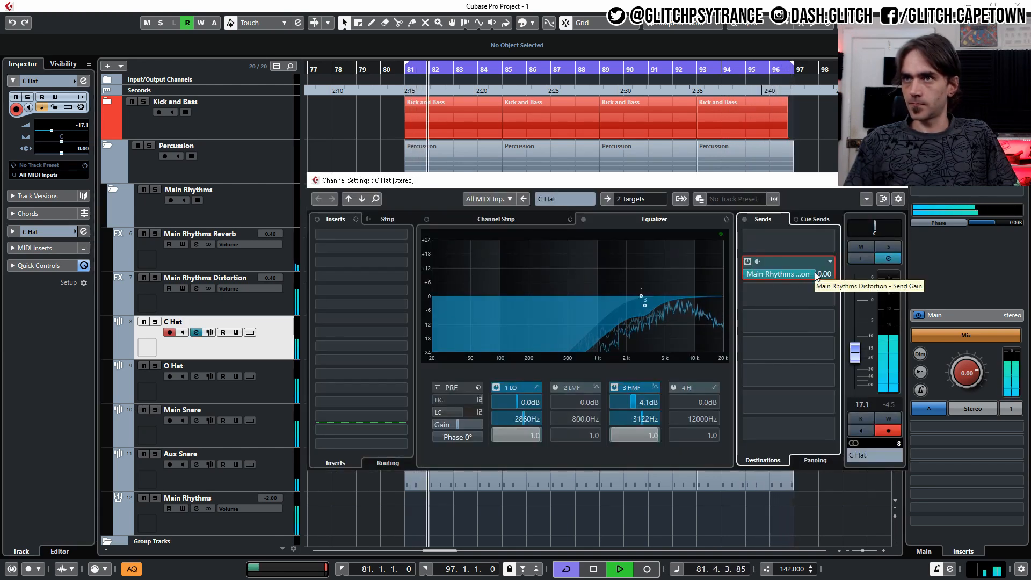
{"action": "left_click_drag", "start_coordinate": [797, 290], "coordinate": [782, 344]}
{"action": "left_click_drag", "start_coordinate": [796, 275], "coordinate": [792, 301]}
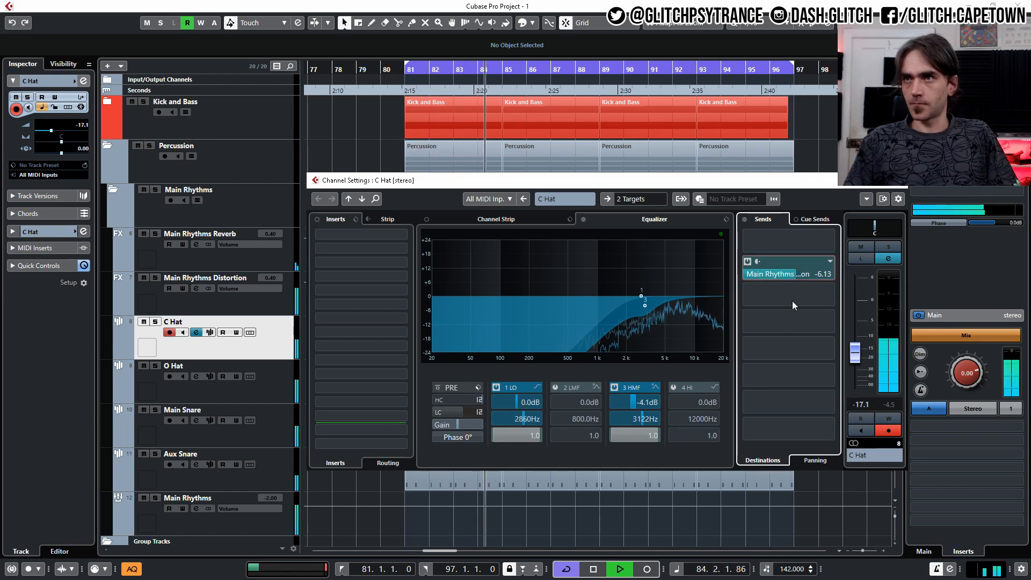
{"action": "key", "text": "Escape"}
Step: Send the O Hat channel to Main Rhythms Distortion on its second send at about -24.9 dB
{"action": "left_click", "coordinate": [246, 395]}
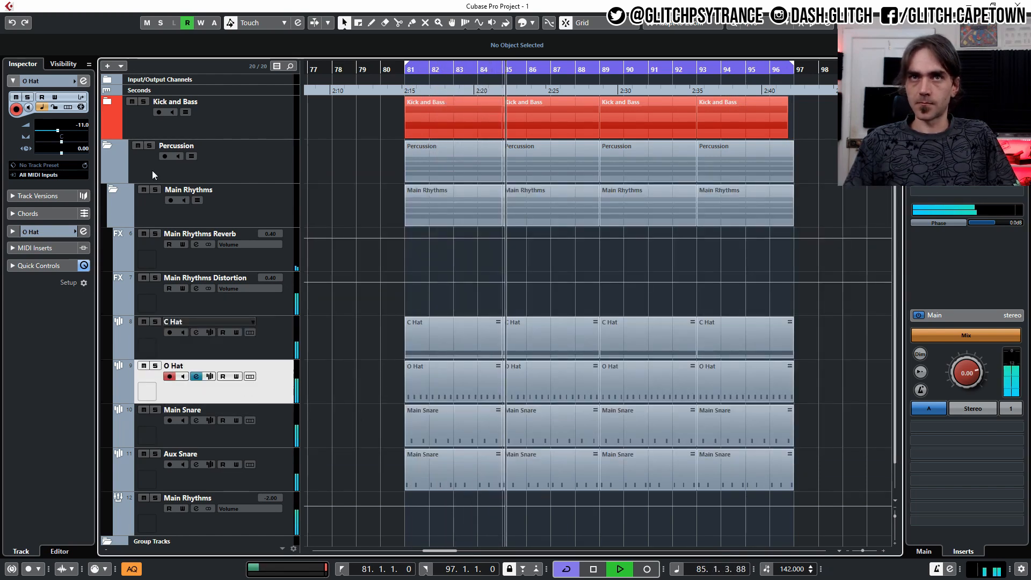
{"action": "left_click", "coordinate": [83, 80]}
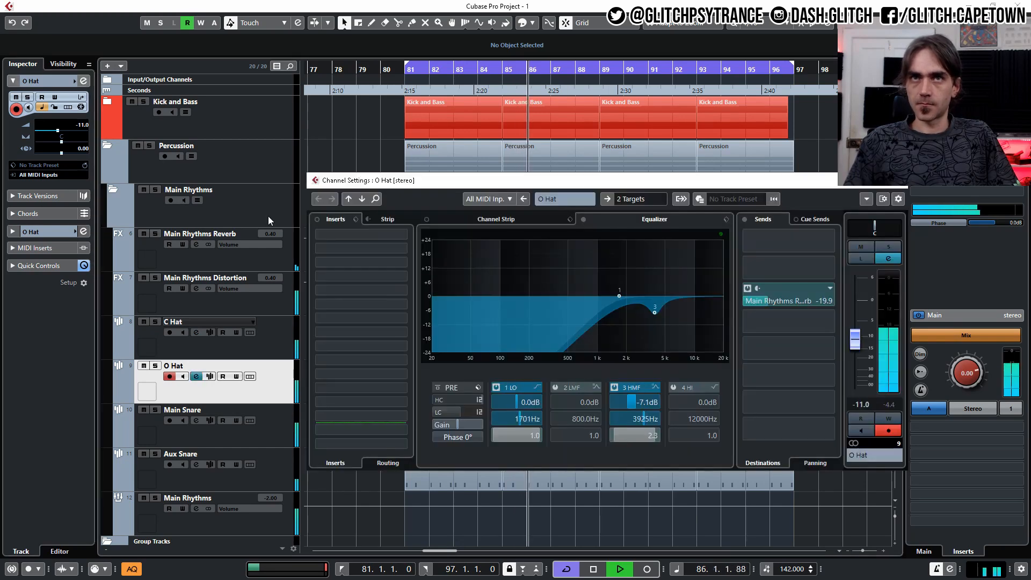
{"action": "left_click", "coordinate": [779, 267]}
{"action": "left_click", "coordinate": [803, 315]}
{"action": "left_click", "coordinate": [748, 262]}
{"action": "left_click_drag", "start_coordinate": [777, 276], "coordinate": [803, 275]}
{"action": "left_click_drag", "start_coordinate": [747, 365], "coordinate": [703, 444]}
Step: Send the Aux Snare channel to Main Rhythms Distortion on its third send at about -4.52 dB
{"action": "left_click", "coordinate": [239, 480]}
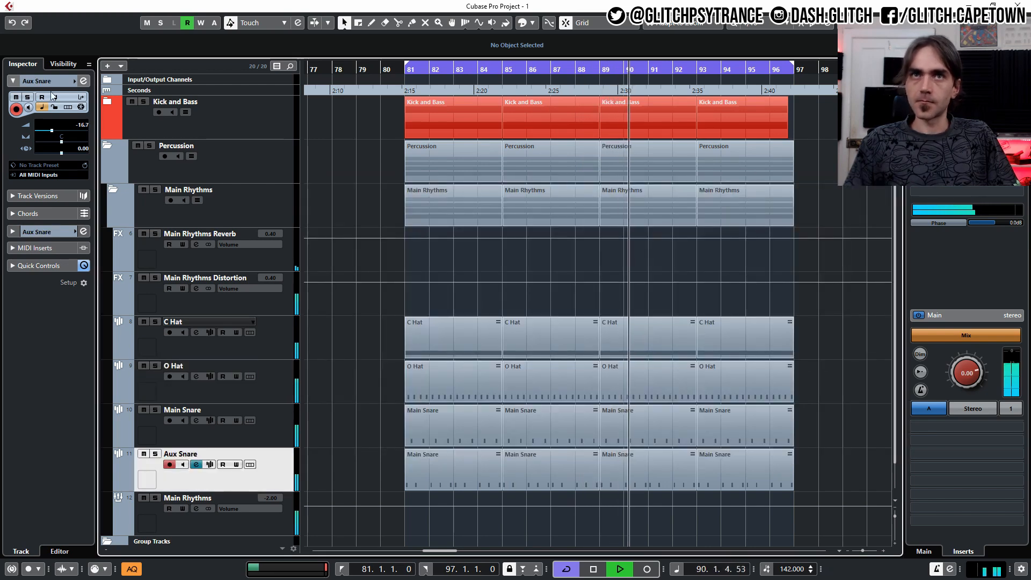
{"action": "left_click", "coordinate": [84, 81]}
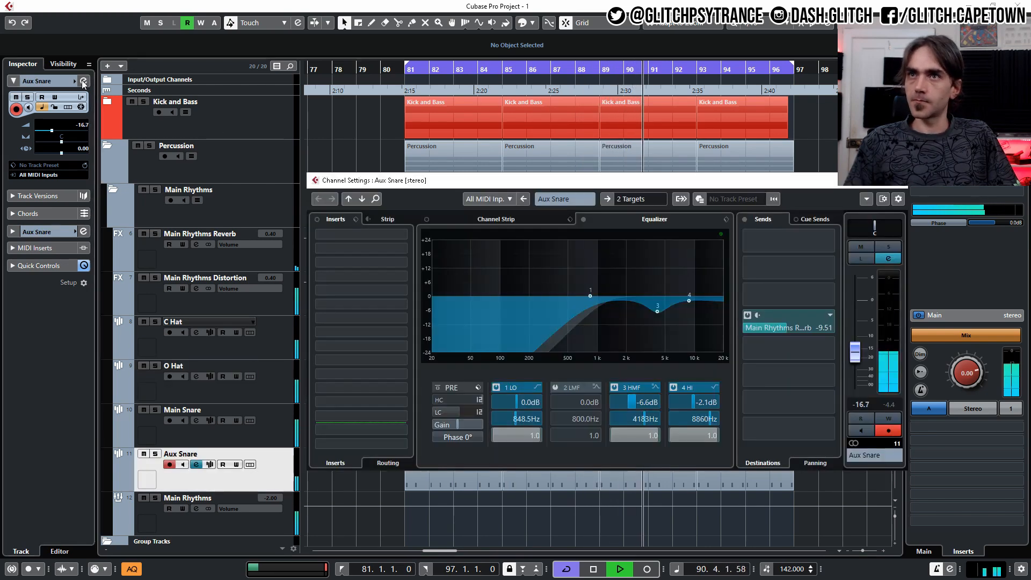
{"action": "left_click", "coordinate": [779, 297]}
{"action": "left_click", "coordinate": [808, 342]}
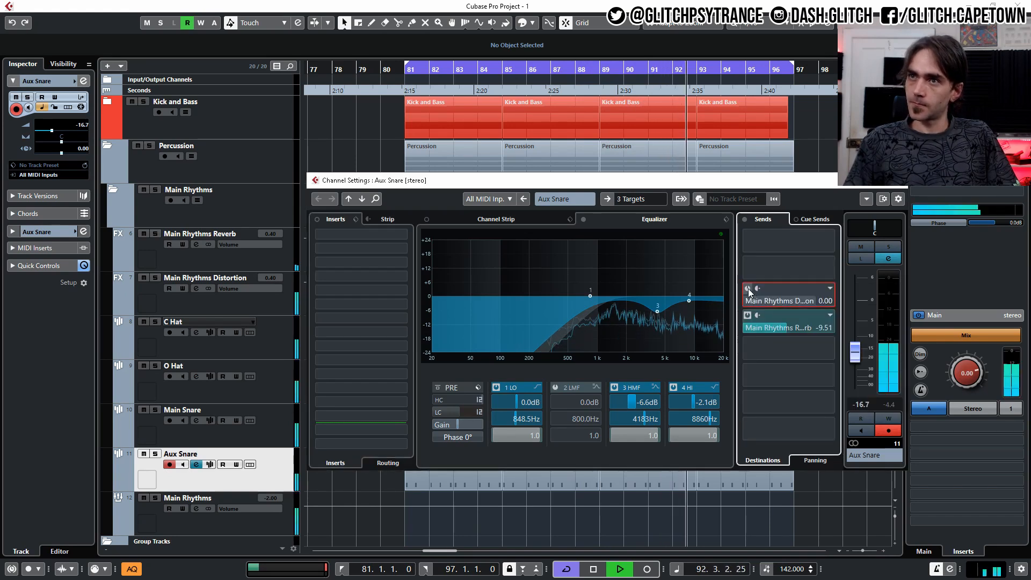
{"action": "left_click_drag", "start_coordinate": [804, 304], "coordinate": [795, 345]}
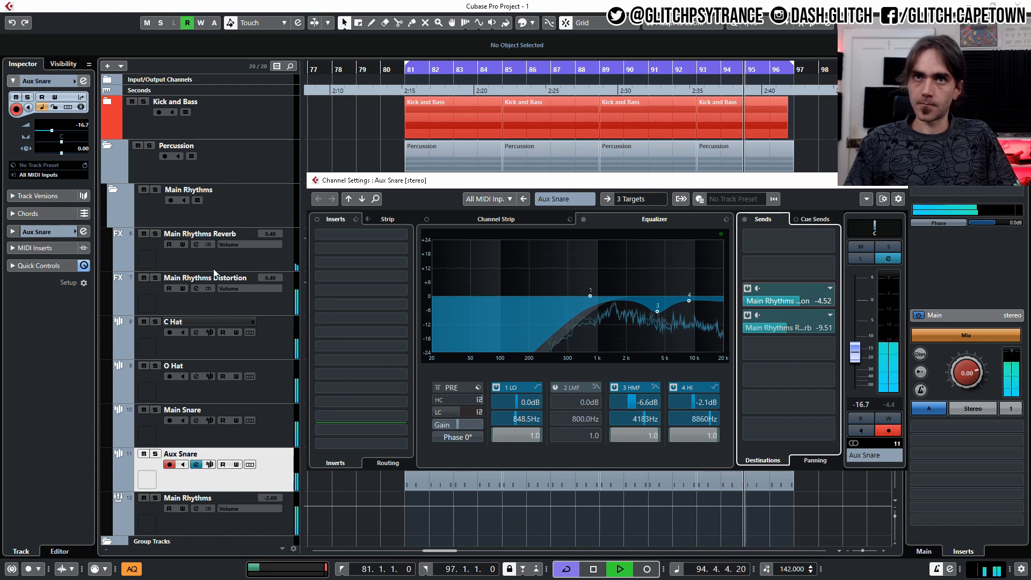
Step: Open the channel settings of Main Rhythms Distortion and lower its volume to about -13.7 dB
{"action": "left_click", "coordinate": [251, 305]}
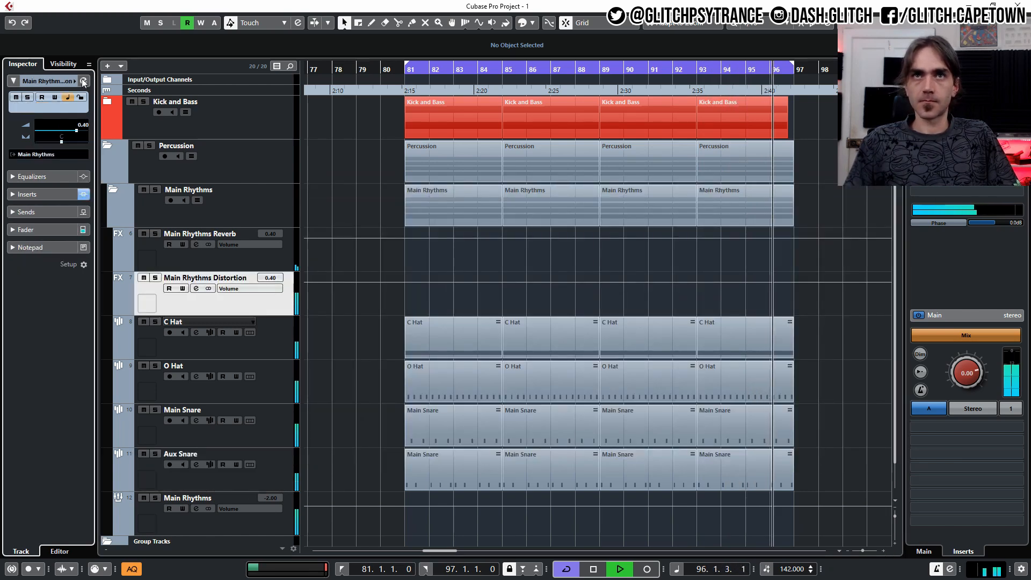
{"action": "left_click", "coordinate": [83, 80]}
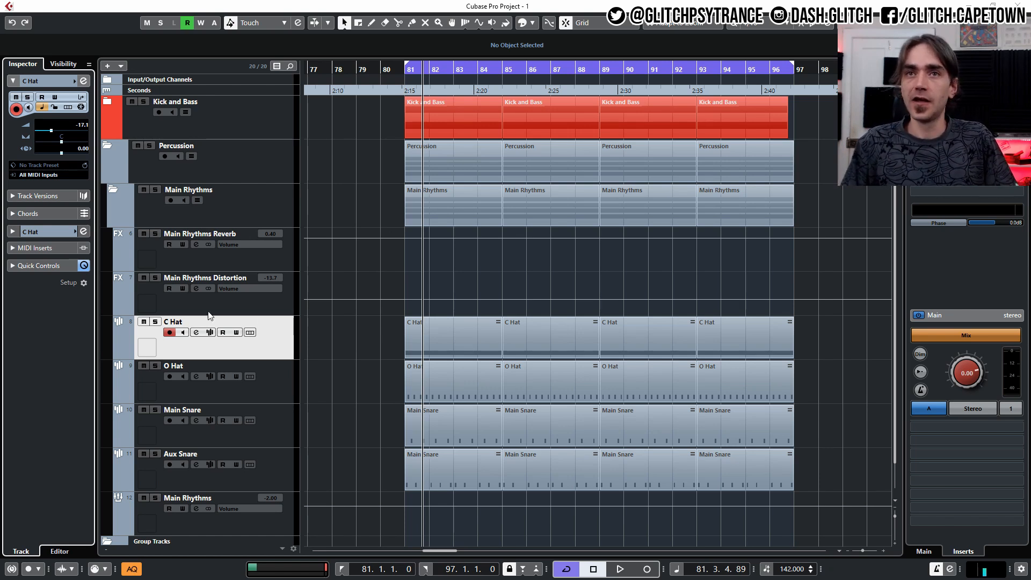
Step: Lower the O Hat channel's send to Main Rhythms Distortion to about -29.7 dB
{"action": "left_click", "coordinate": [248, 392]}
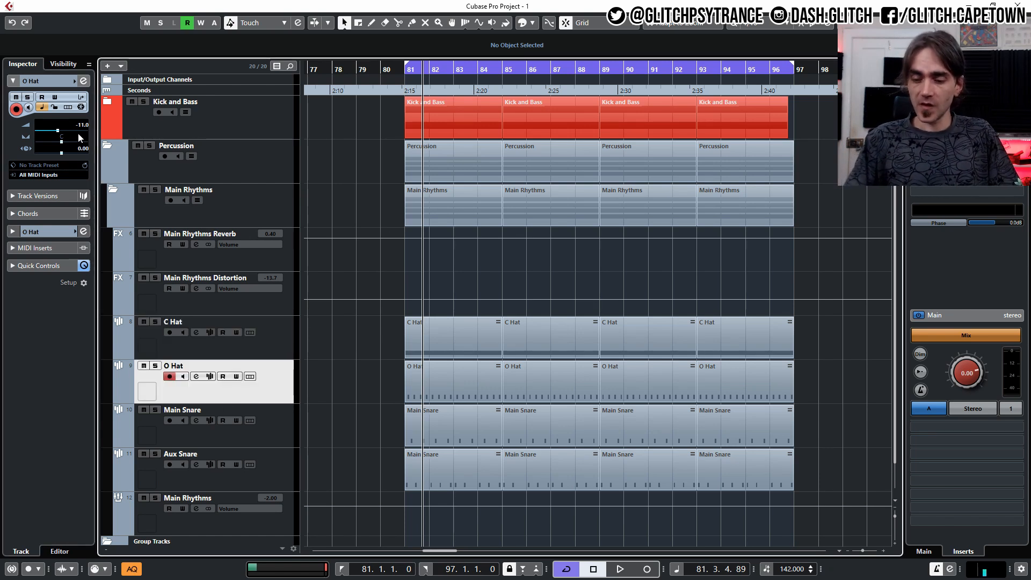
{"action": "left_click", "coordinate": [82, 82]}
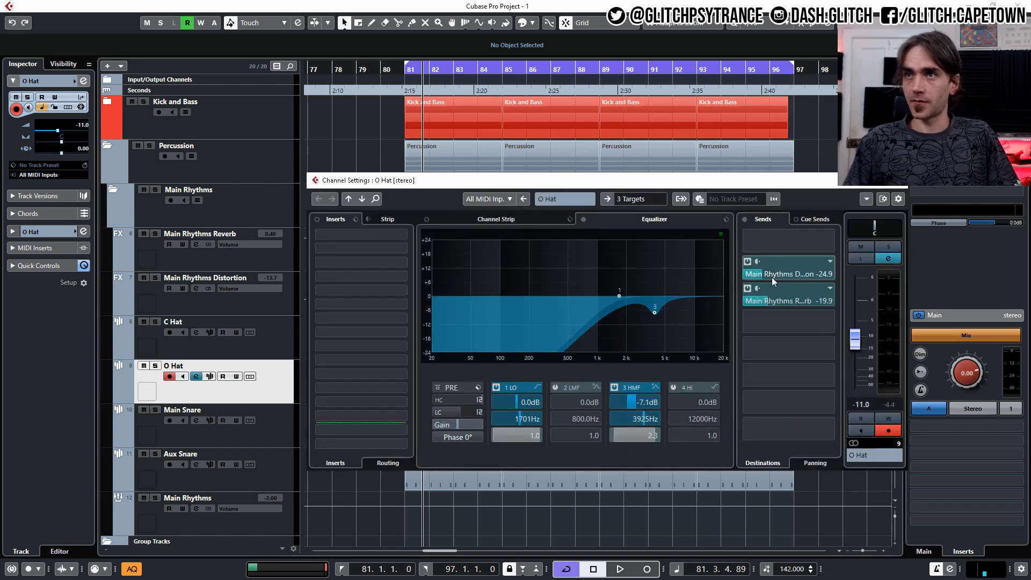
{"action": "scroll", "coordinate": [774, 275], "scroll_direction": "down", "scroll_amount": 4}
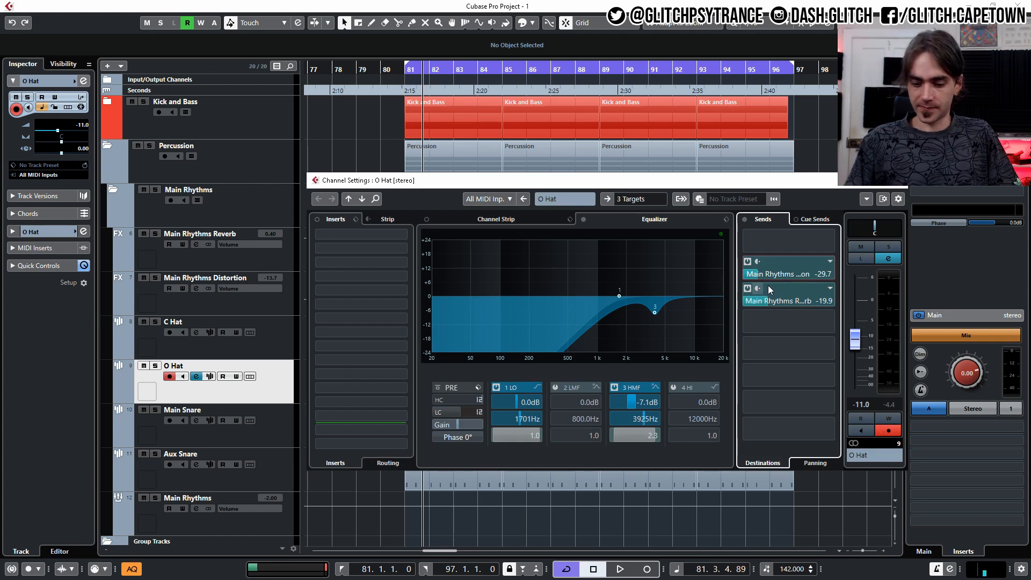
Step: During playback, apply a band 1 high-pass at about 211.6 Hz to the Main Rhythms Distortion channel
{"action": "key", "text": "space"}
{"action": "left_click", "coordinate": [196, 289]}
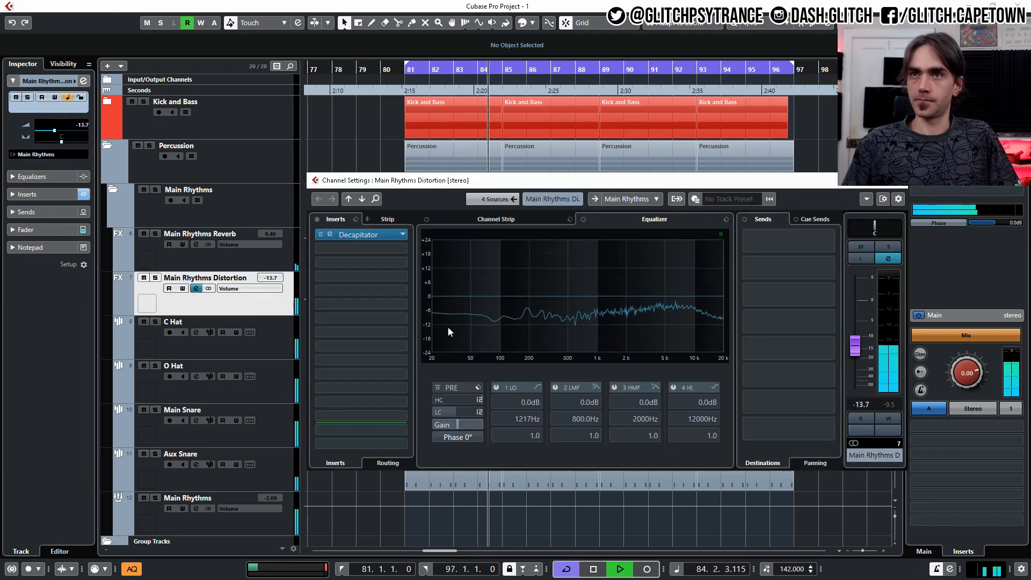
{"action": "left_click", "coordinate": [538, 387]}
{"action": "left_click", "coordinate": [496, 388]}
{"action": "left_click_drag", "start_coordinate": [521, 419], "coordinate": [509, 419]}
Step: Set Main Rhythms Distortion's EQ band 4 to about -6.1 dB at 4572 Hz and band 3 to about -4.1 dB at 1365 Hz
{"action": "left_click", "coordinate": [674, 387]}
{"action": "left_click_drag", "start_coordinate": [694, 402], "coordinate": [691, 403]}
{"action": "left_click_drag", "start_coordinate": [716, 419], "coordinate": [704, 419]}
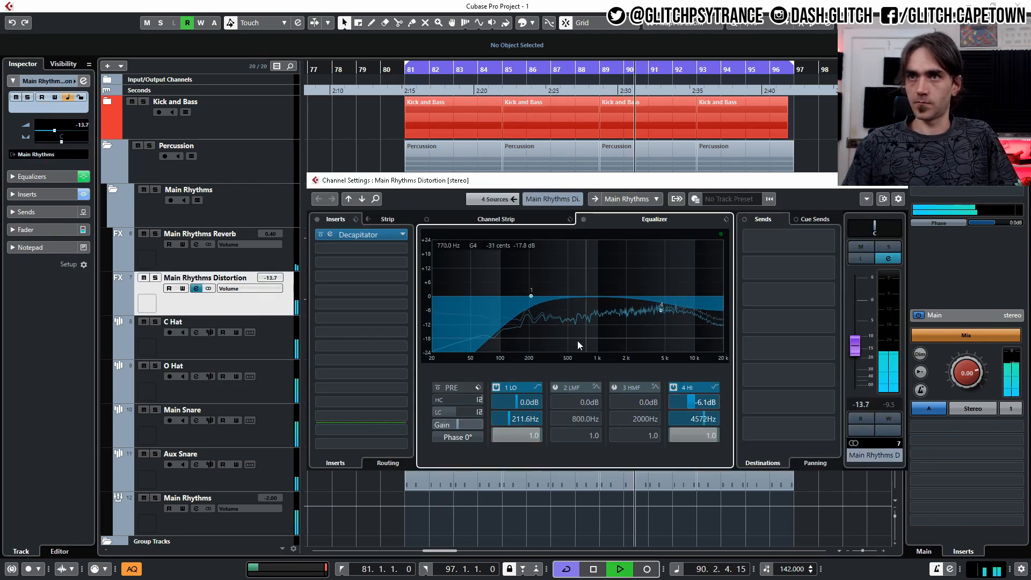
{"action": "left_click", "coordinate": [610, 306]}
{"action": "left_click", "coordinate": [896, 181]}
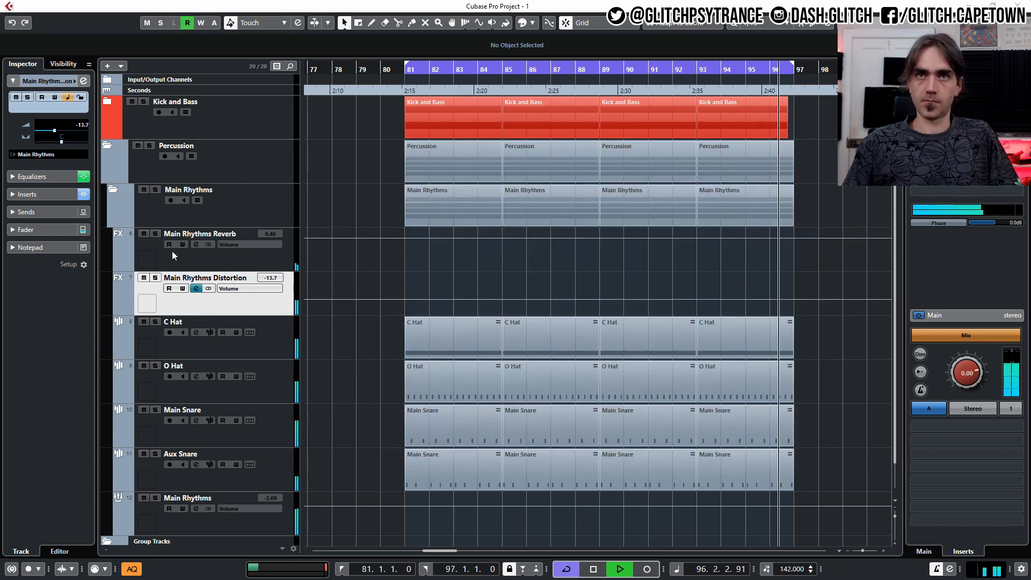
Step: Set the O Hat volume to about -10.2 dB and the Main Rhythms group volume to about -2.78 dB
{"action": "key", "text": "Down"}
{"action": "key", "text": "Down"}
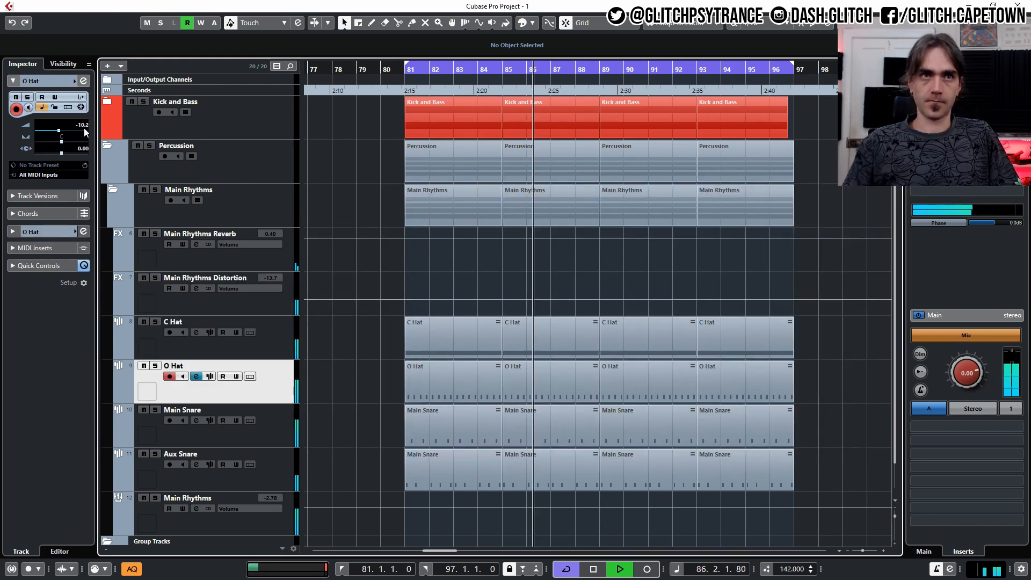
Step: Set Main Rhythms Distortion's EQ band 2 to about -11.4 dB at 157.1 Hz and switch on the channel's low cut
{"action": "key", "text": "Up"}
{"action": "key", "text": "Up"}
{"action": "key", "text": "e"}
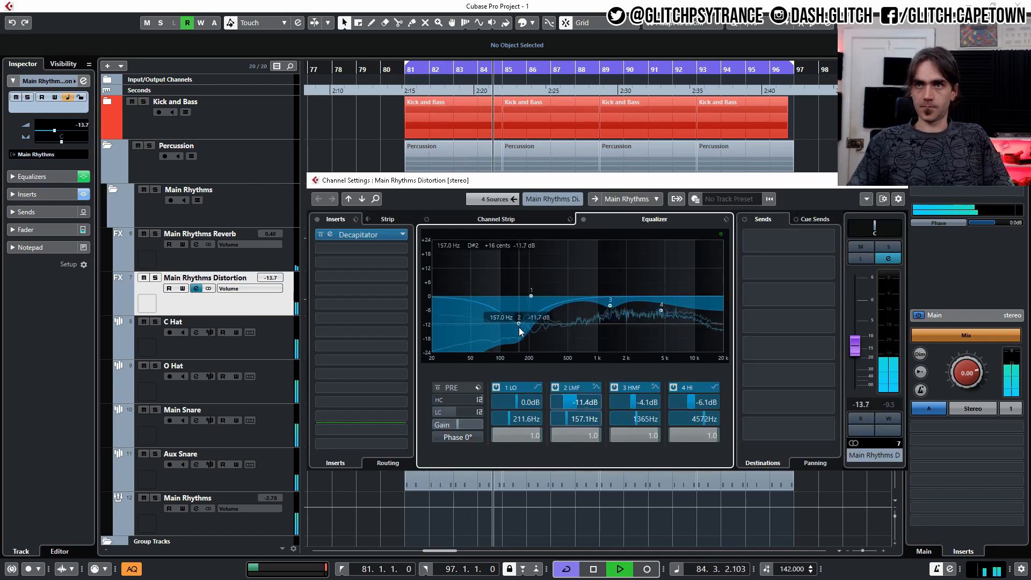
{"action": "left_click", "coordinate": [438, 412]}
{"action": "left_click", "coordinate": [896, 181]}
Step: Raise Aux Snare's distortion send to about 5.32 dB and reverb send to about -2.58 dB, and make both sends pre-fader
{"action": "left_click", "coordinate": [197, 464]}
{"action": "left_click_drag", "start_coordinate": [800, 301], "coordinate": [831, 301]}
{"action": "left_click_drag", "start_coordinate": [787, 328], "coordinate": [807, 325]}
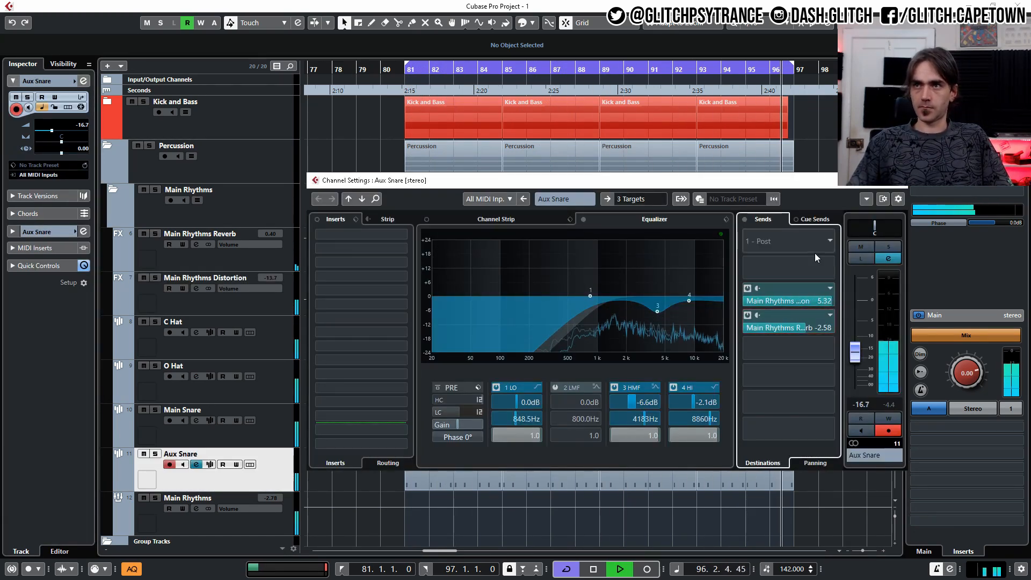
{"action": "left_click", "coordinate": [758, 288]}
{"action": "left_click", "coordinate": [758, 315]}
Step: Lower Aux Snare's reverb send to about -12.2 dB and reduce its channel volume to about -19.1 dB along with its pre gain
{"action": "left_click_drag", "start_coordinate": [812, 328], "coordinate": [808, 329]}
{"action": "scroll", "coordinate": [808, 328], "scroll_direction": "down", "scroll_amount": 20}
{"action": "scroll", "coordinate": [856, 353], "scroll_direction": "down", "scroll_amount": 5}
{"action": "scroll", "coordinate": [469, 425], "scroll_direction": "down", "scroll_amount": 8}
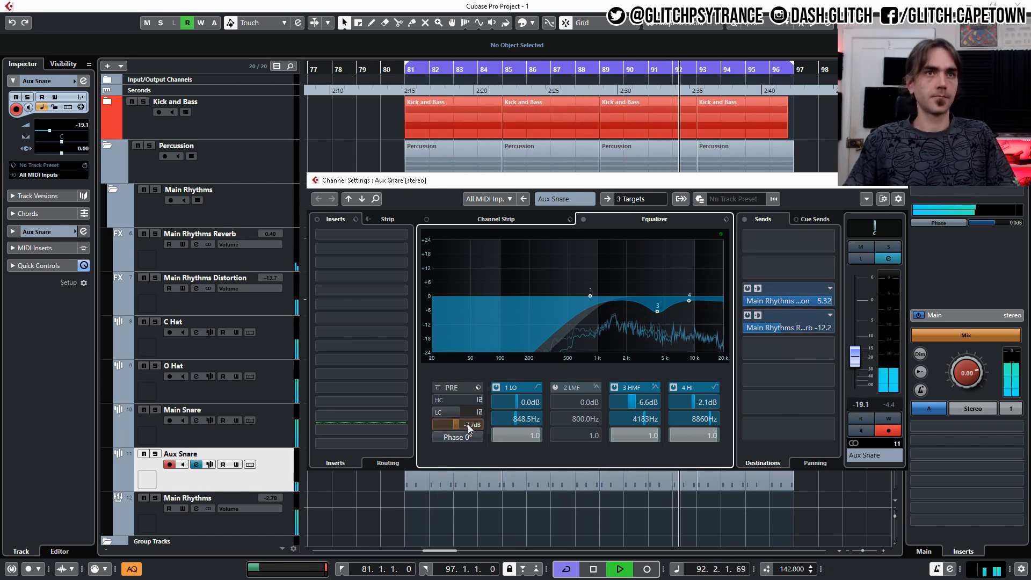
{"action": "scroll", "coordinate": [808, 304], "scroll_direction": "down", "scroll_amount": 12}
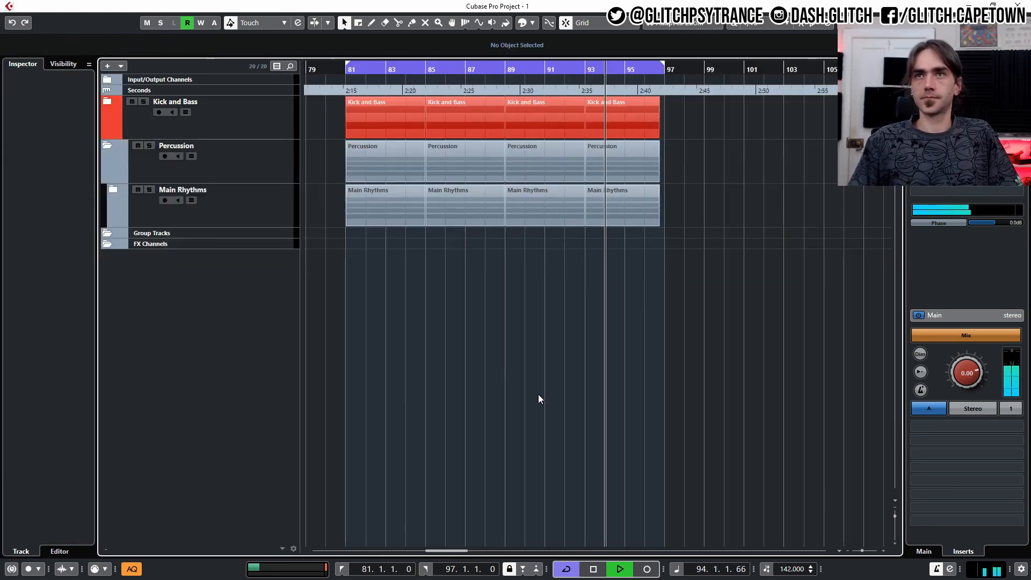
Step: Expand the Main Rhythms folder to review its tracks during playback, and collapse it again
{"action": "key", "text": "h"}
{"action": "left_click", "coordinate": [226, 215]}
{"action": "left_click", "coordinate": [113, 190]}
{"action": "scroll", "coordinate": [252, 496], "scroll_direction": "down", "scroll_amount": 2}
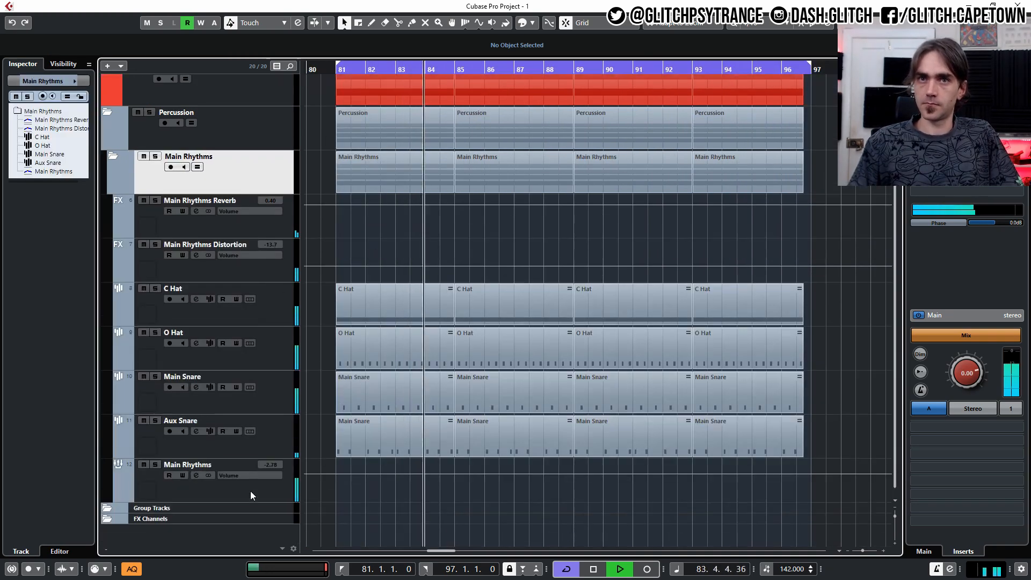
{"action": "left_click", "coordinate": [251, 496]}
{"action": "left_click", "coordinate": [114, 156]}
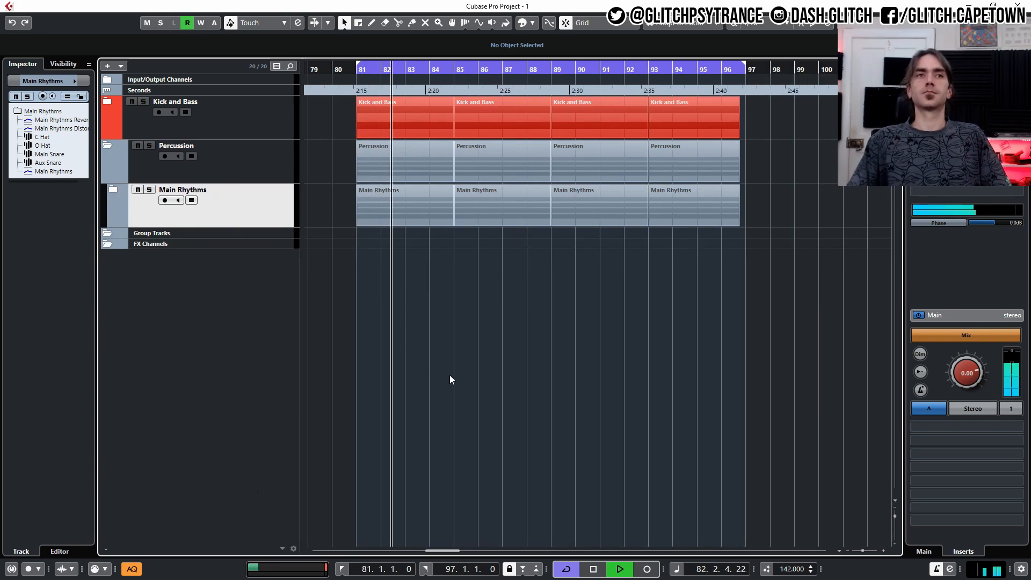
Step: Add a group channel track named Aux Percs routed to Stereo Out
{"action": "right_click", "coordinate": [204, 197]}
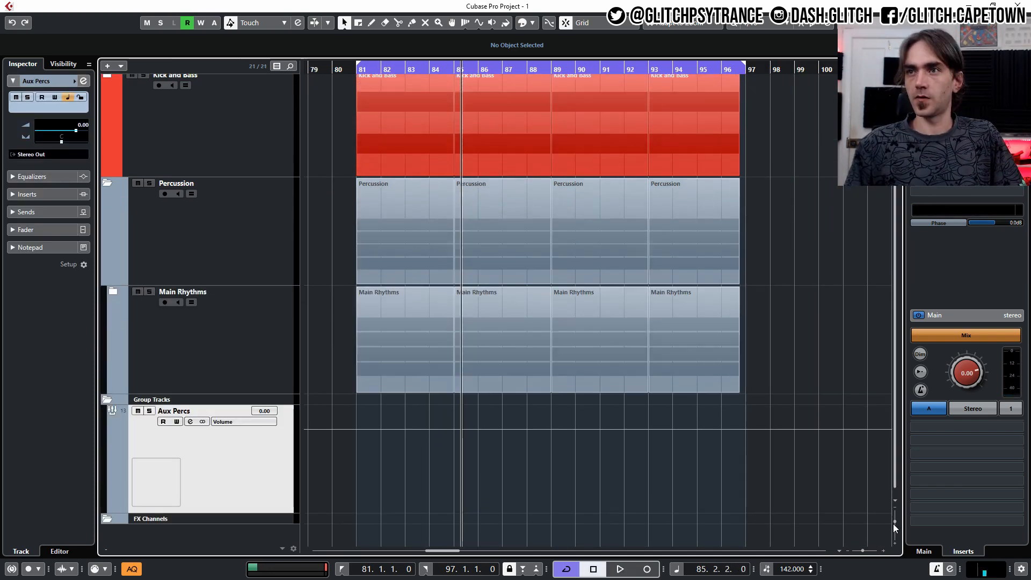
Step: Undo the added Aux Percs group channel, and add one folder track below Main Rhythms inside Percussion, named Aux Percs
{"action": "left_click_drag", "start_coordinate": [894, 524], "coordinate": [896, 520]}
{"action": "key", "text": "ctrl+z"}
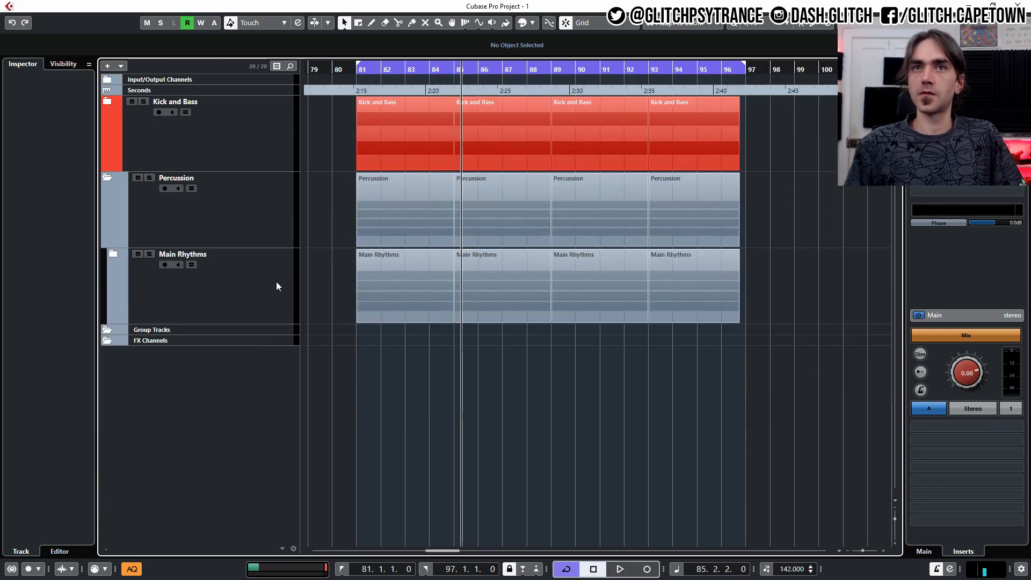
{"action": "right_click", "coordinate": [243, 293]}
{"action": "mouse_move", "coordinate": [324, 301]}
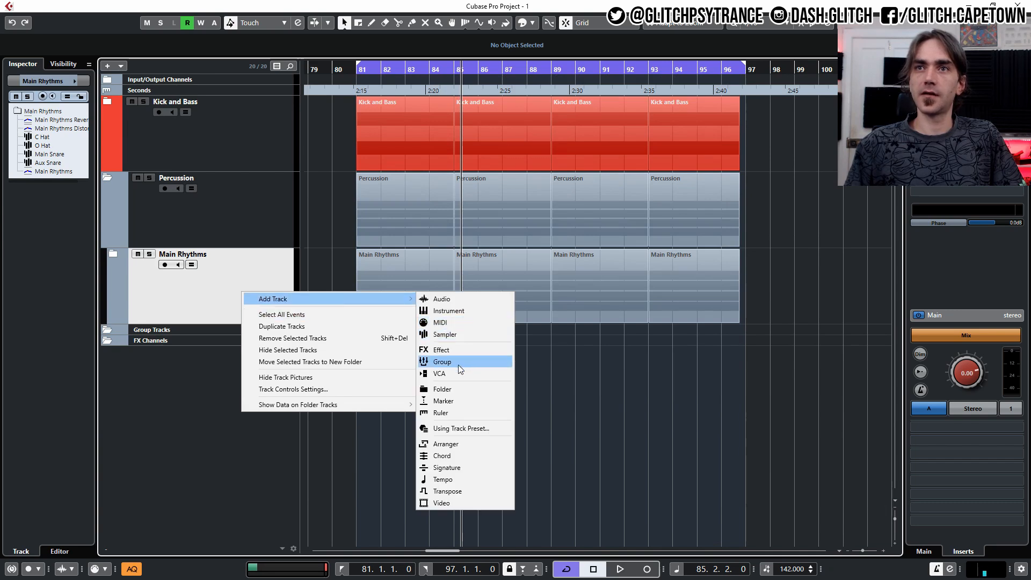
{"action": "left_click", "coordinate": [456, 389]}
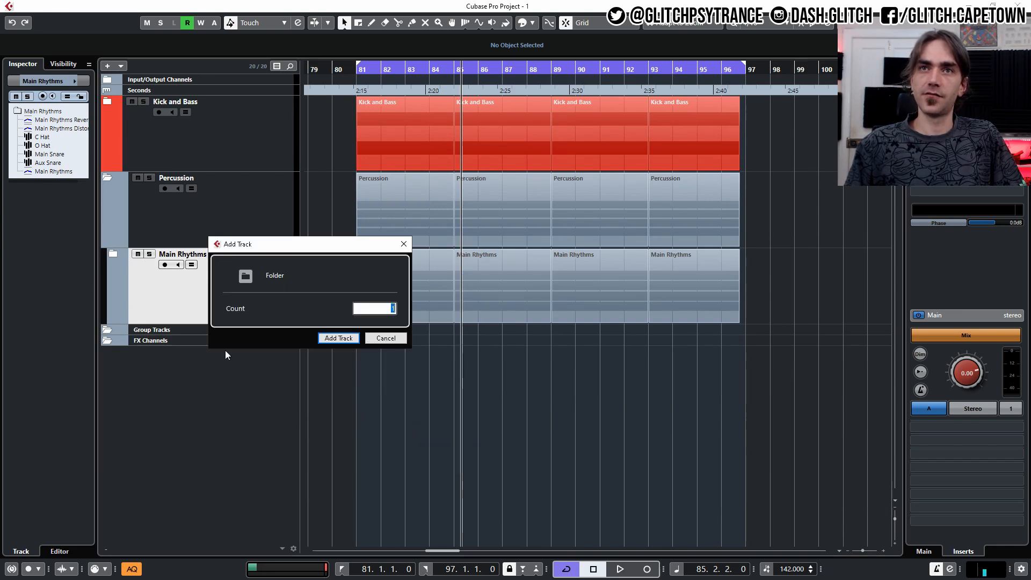
{"action": "left_click", "coordinate": [336, 342]}
{"action": "double_click", "coordinate": [182, 329]}
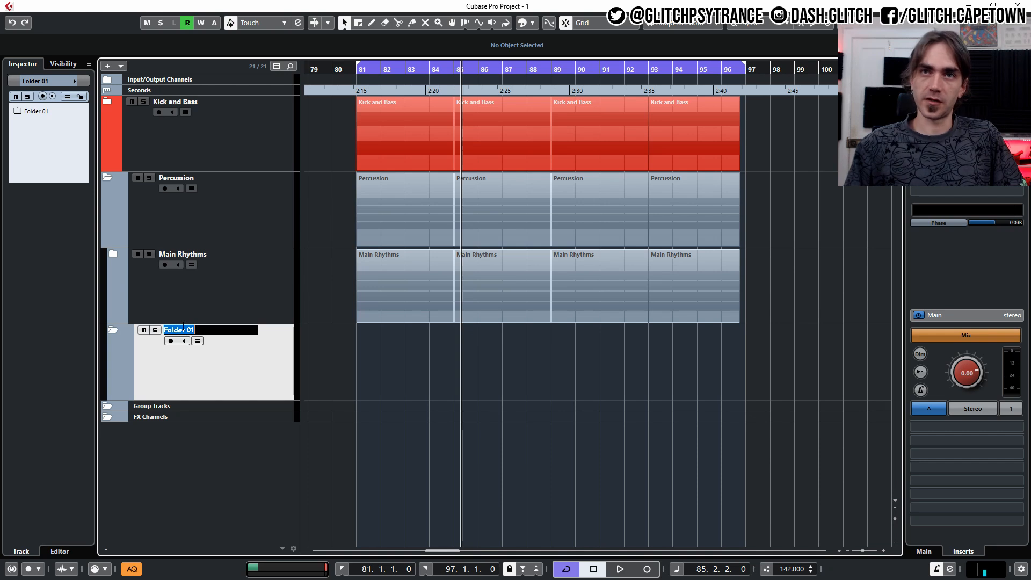
{"action": "type", "text": "Aux Percs"}
{"action": "key", "text": "Return"}
Step: Add one stereo audio track inside the Aux Percs folder, with its output routed to Stereo Out
{"action": "right_click", "coordinate": [207, 342]}
{"action": "mouse_move", "coordinate": [226, 346]}
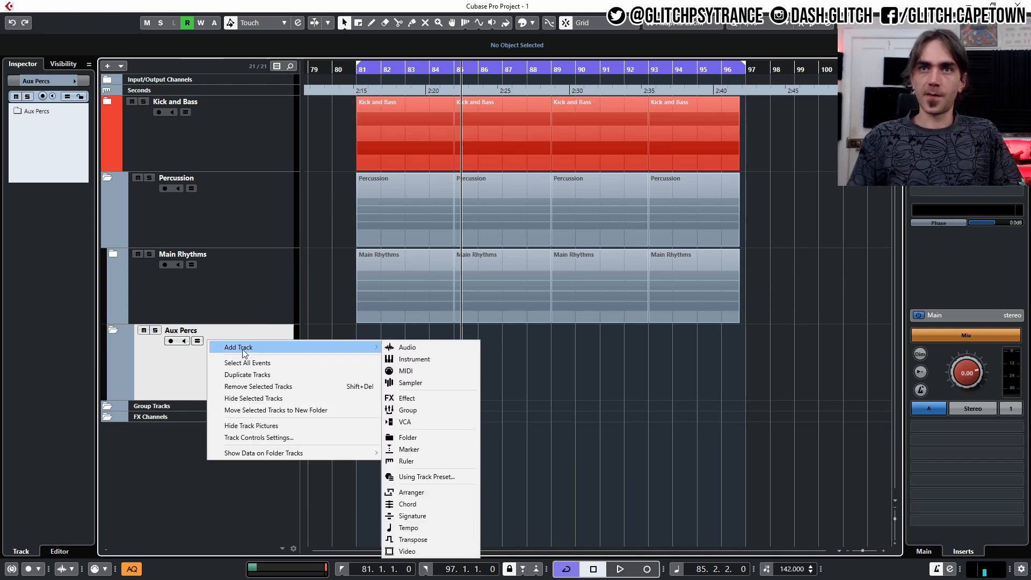
{"action": "left_click", "coordinate": [416, 344]}
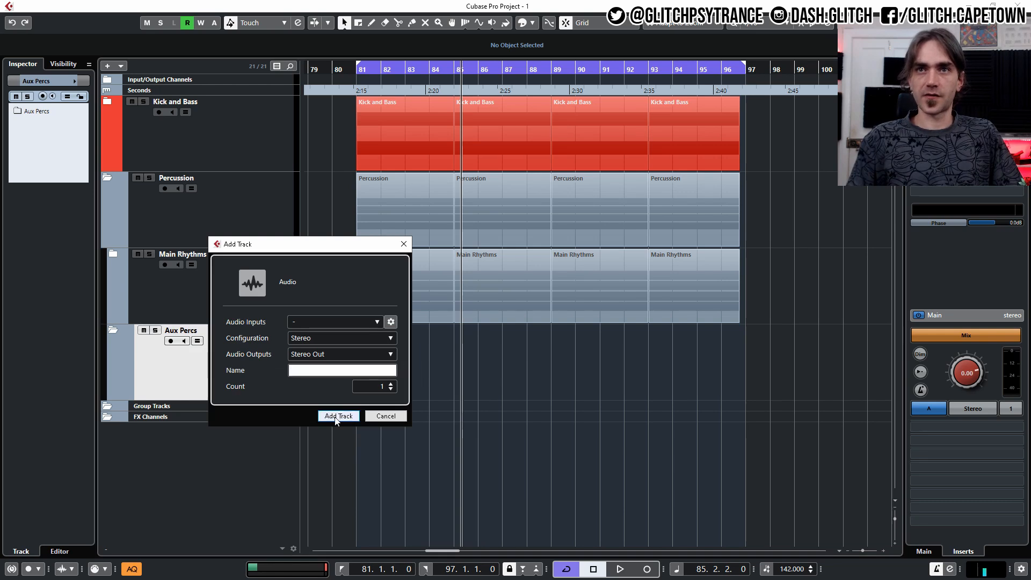
{"action": "left_click", "coordinate": [336, 417]}
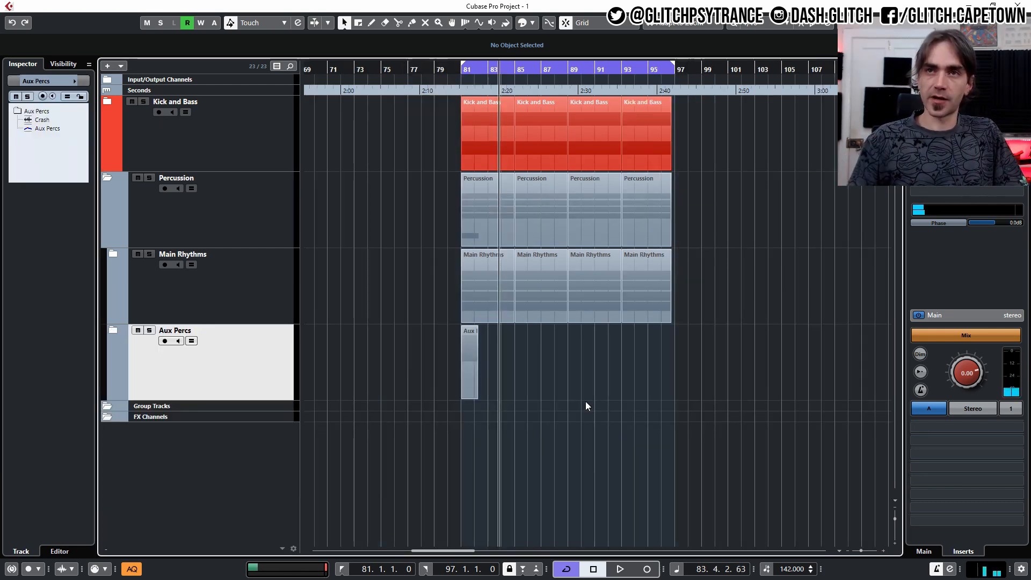
Step: Expand the Aux Percs folder and select its Crash track to inspect the track's settings
{"action": "left_click", "coordinate": [113, 330]}
{"action": "scroll", "coordinate": [502, 412], "scroll_direction": "down", "scroll_amount": 1}
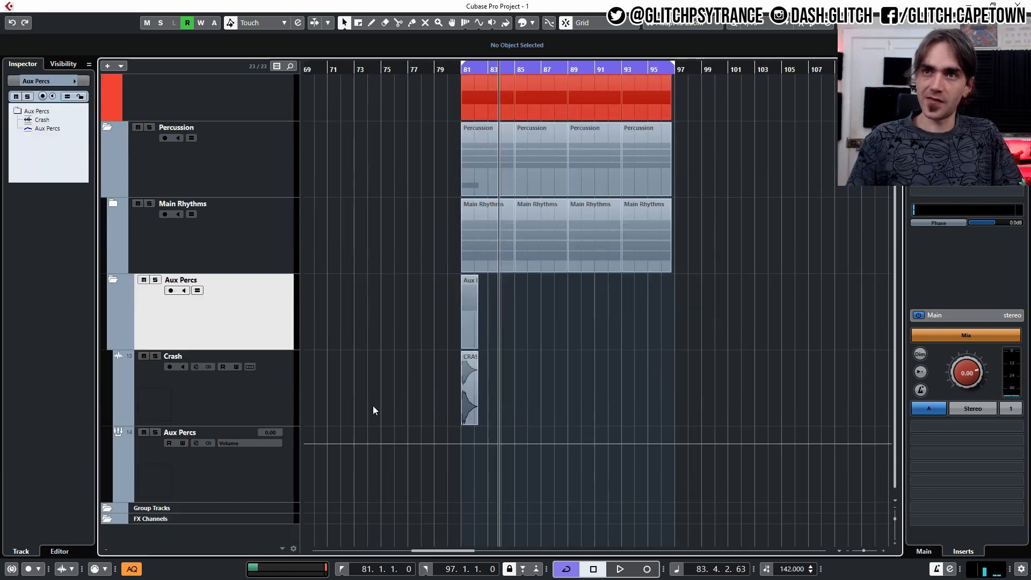
{"action": "left_click", "coordinate": [191, 378]}
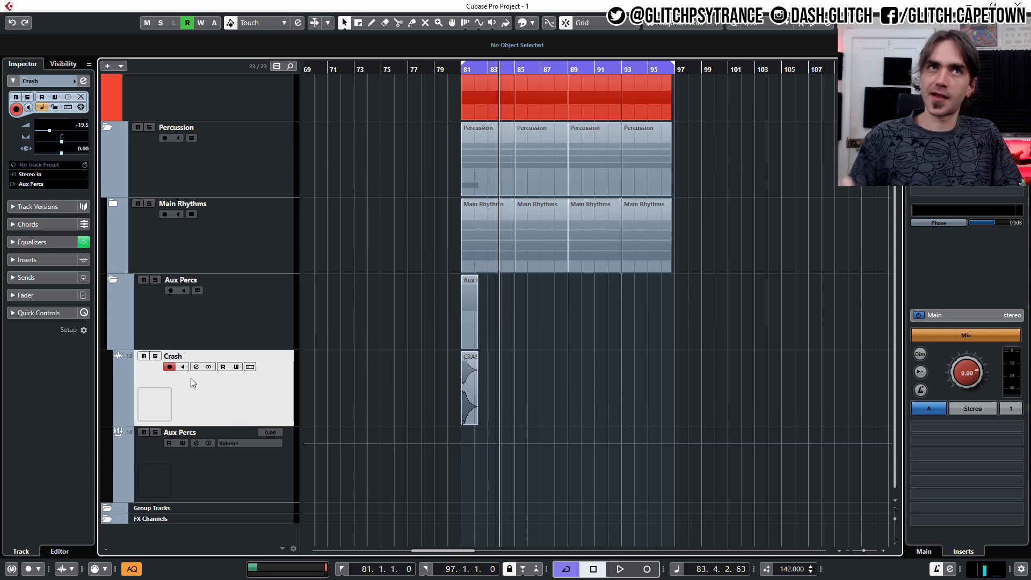